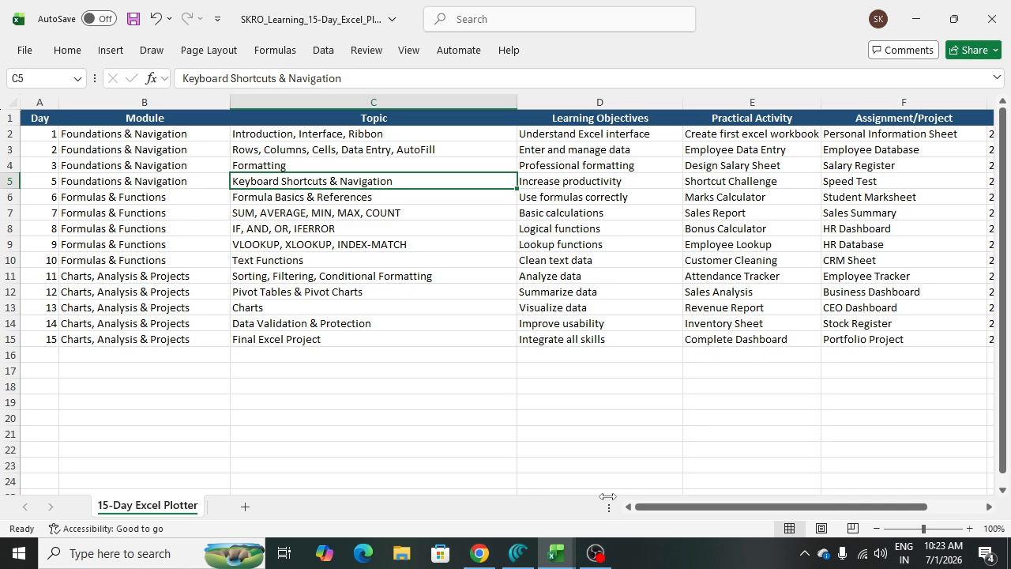
click(67, 50)
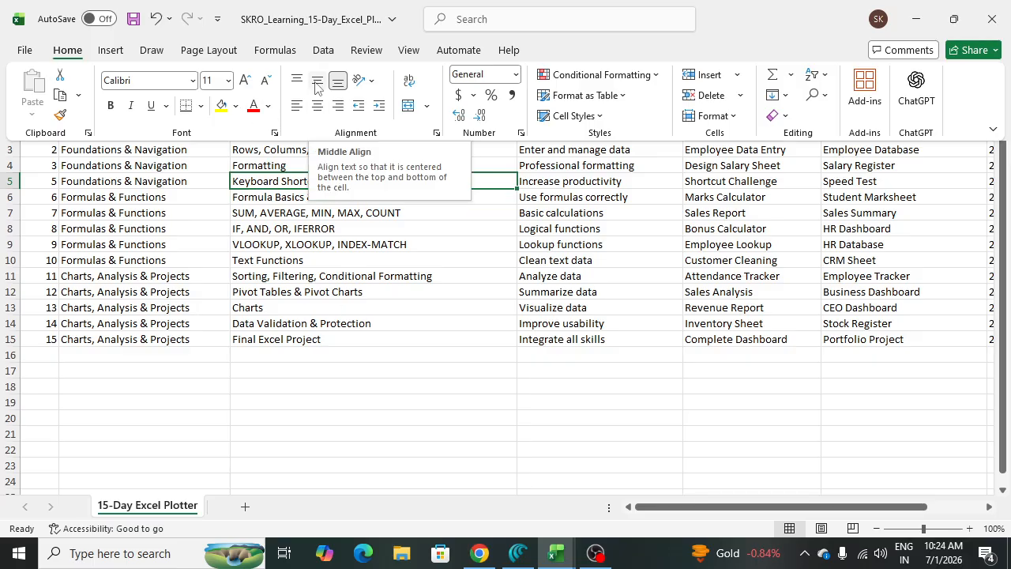
click(321, 251)
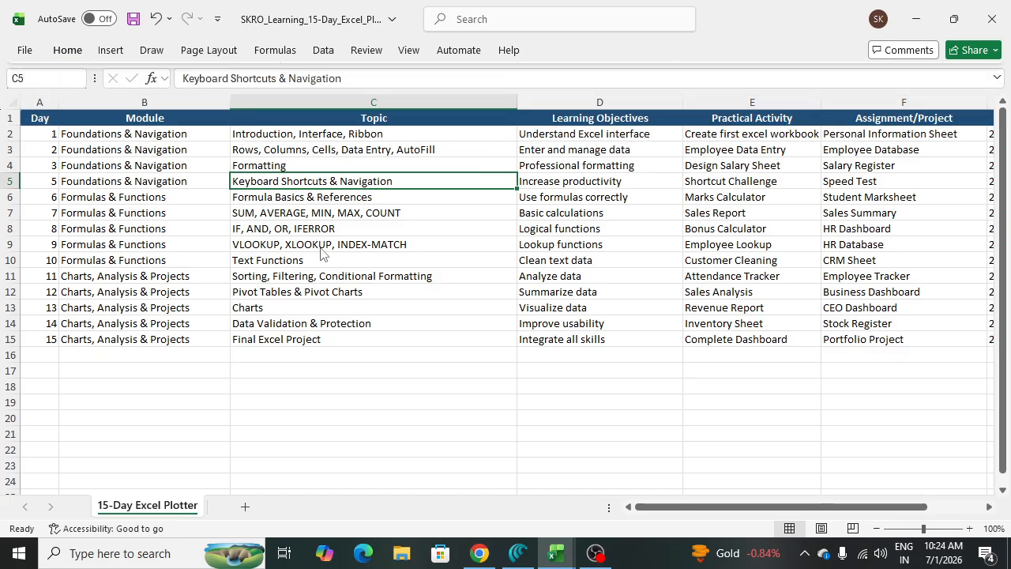
click(291, 166)
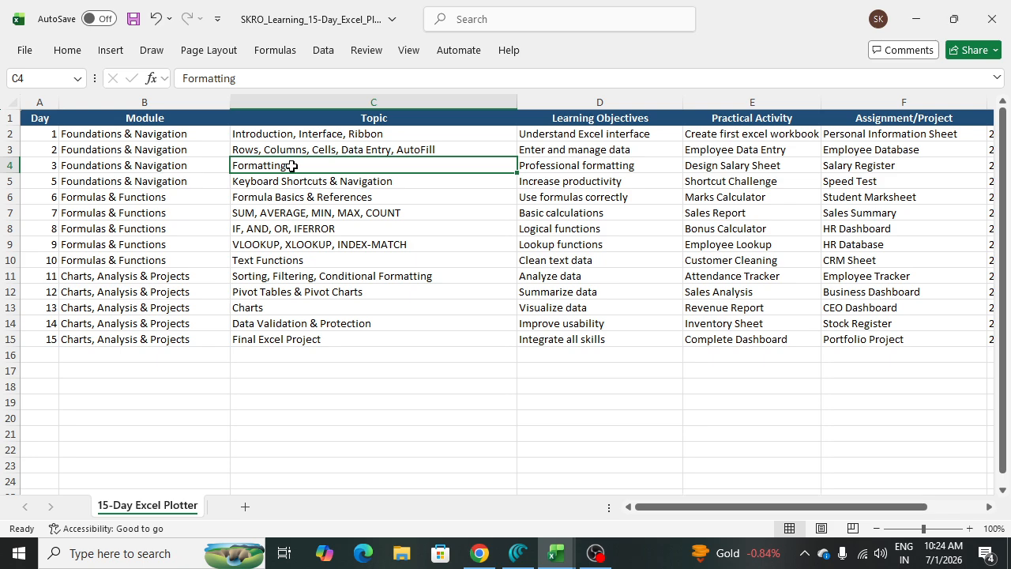
click(331, 211)
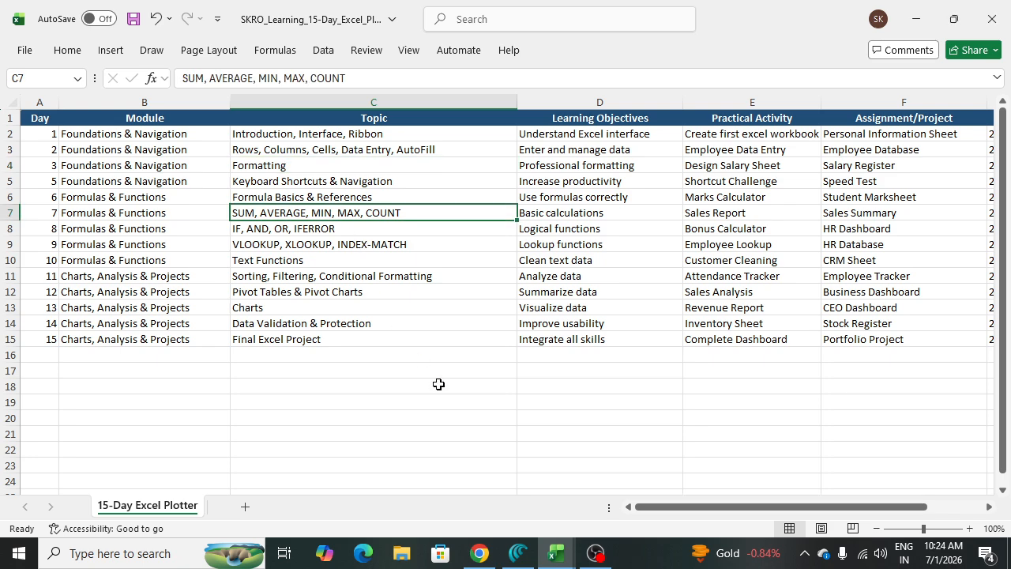
Switch to the Excel shortcut keys workbook and go over the entries for creating and opening a workbook.
mouse_move(556, 553)
click(469, 479)
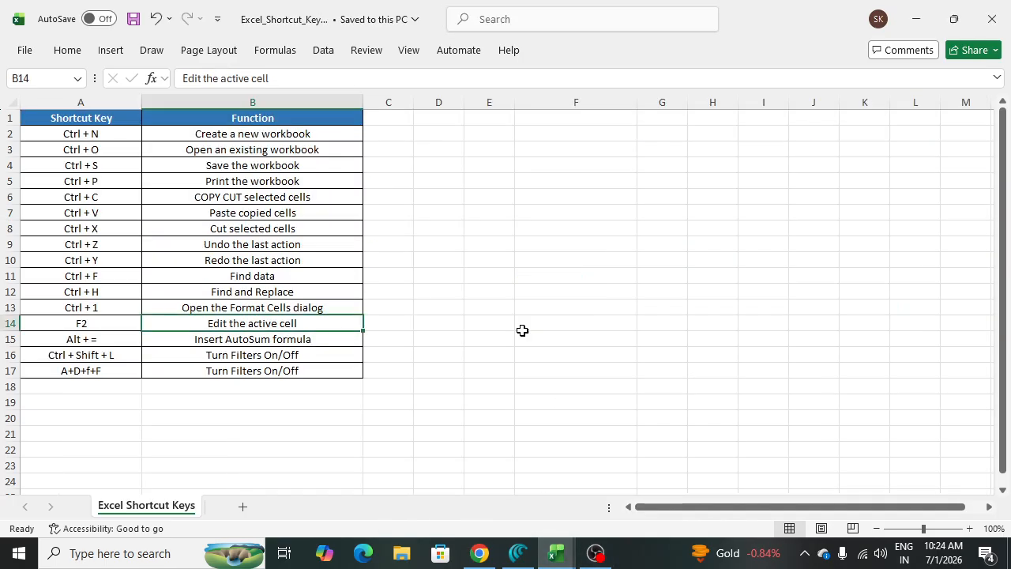
click(457, 216)
click(100, 135)
click(181, 134)
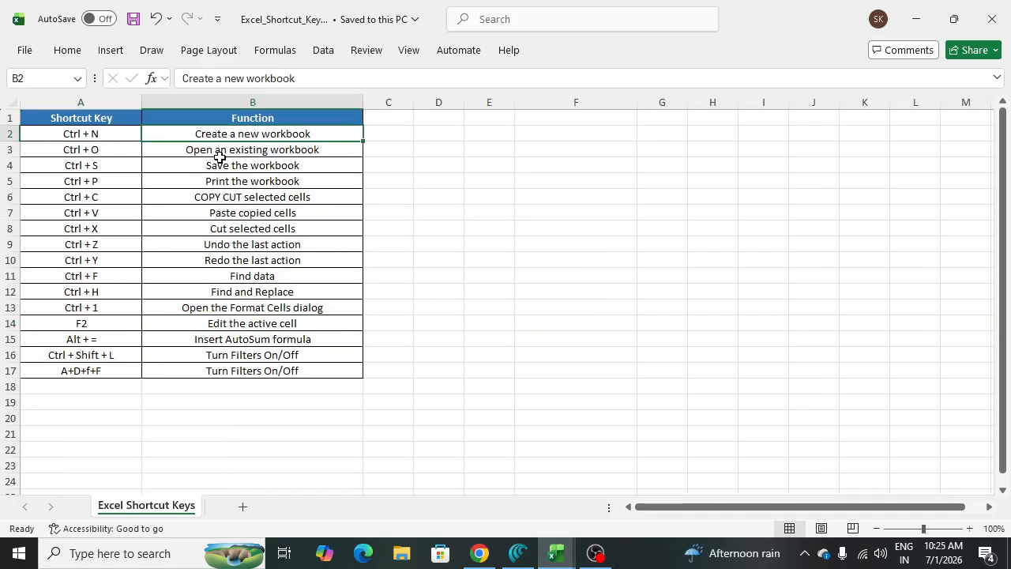
click(118, 150)
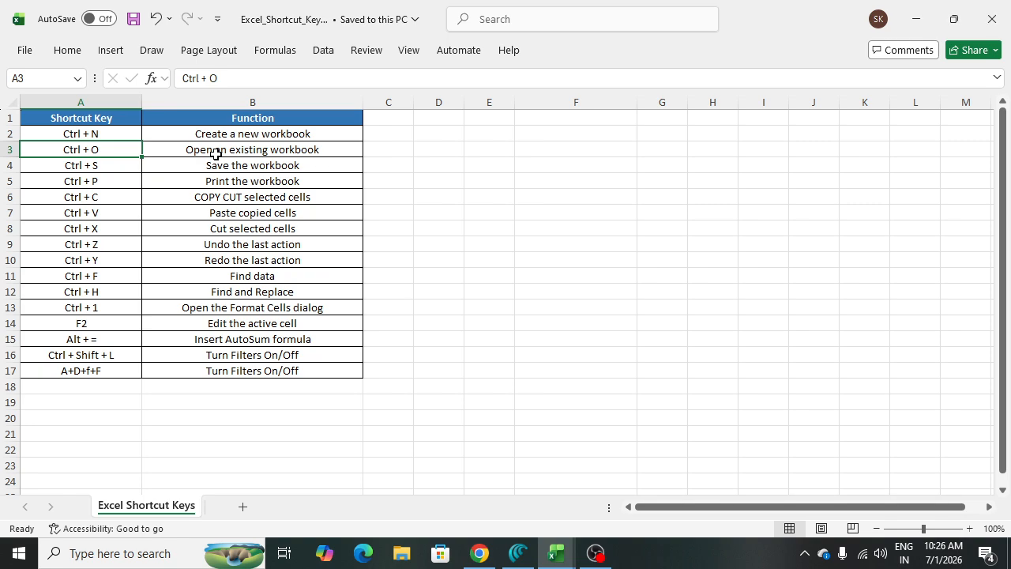
Review the undo and redo entries in the shortcut key table.
click(248, 244)
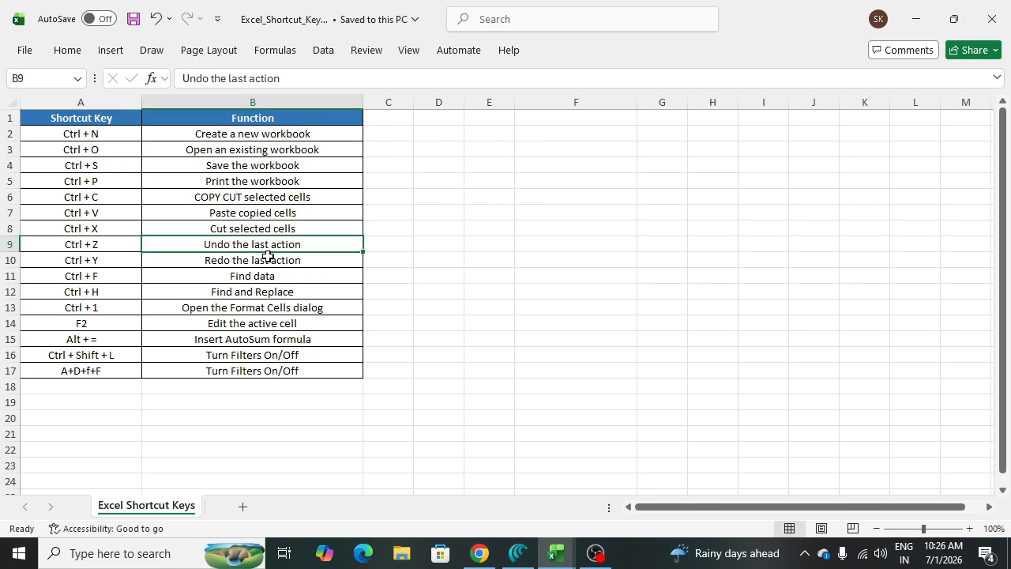
click(439, 246)
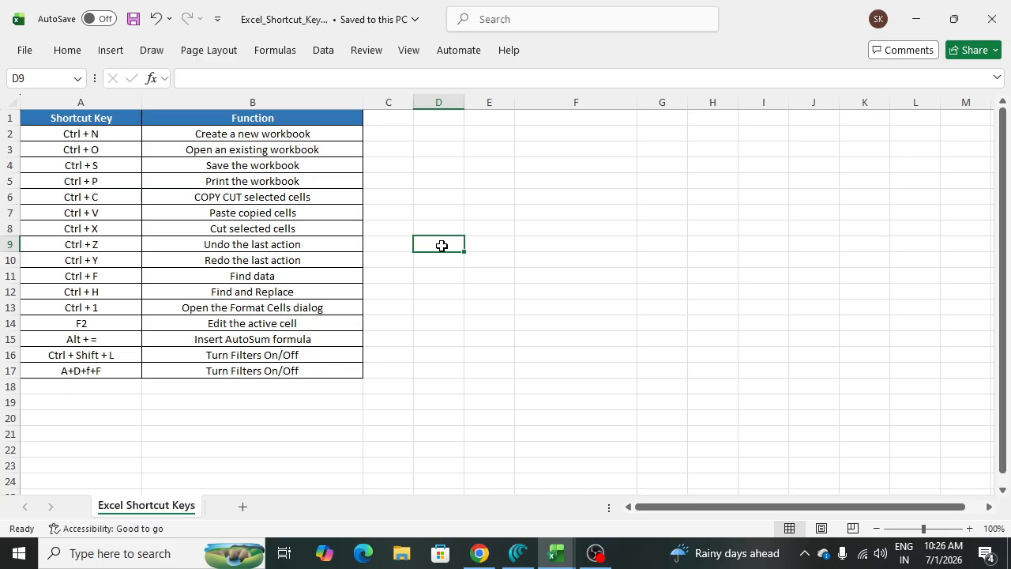
click(240, 264)
click(430, 261)
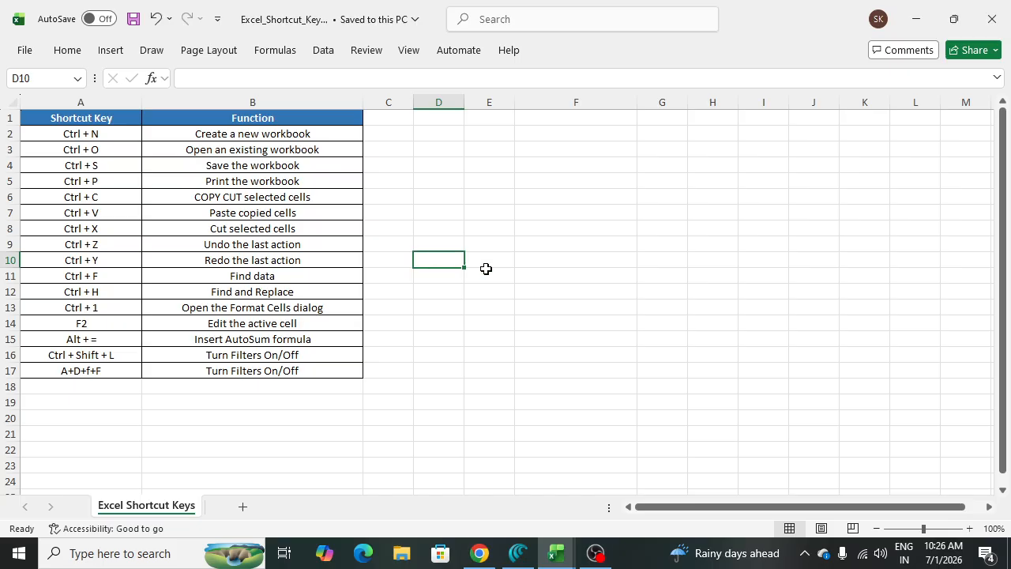
click(293, 260)
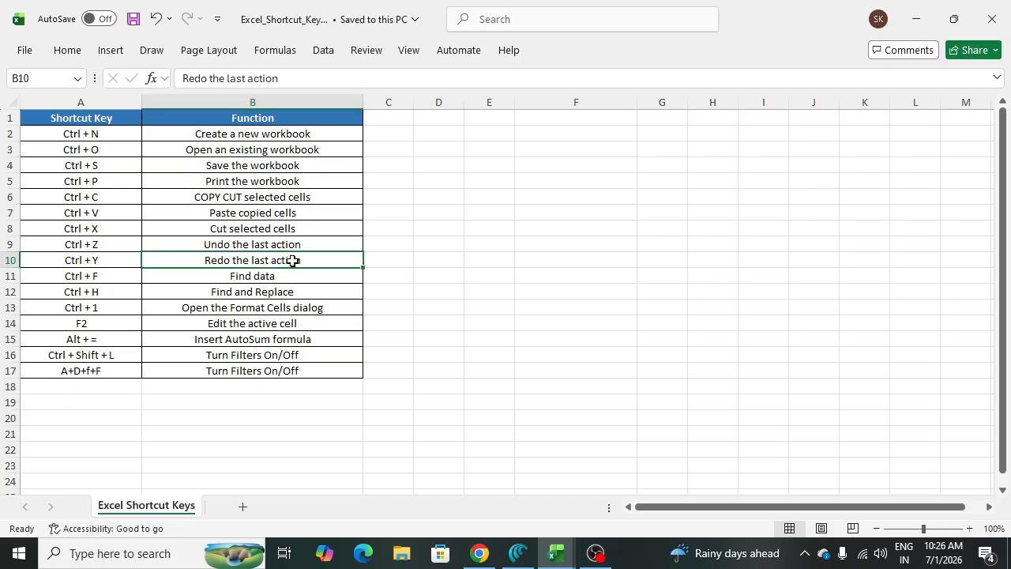
click(430, 266)
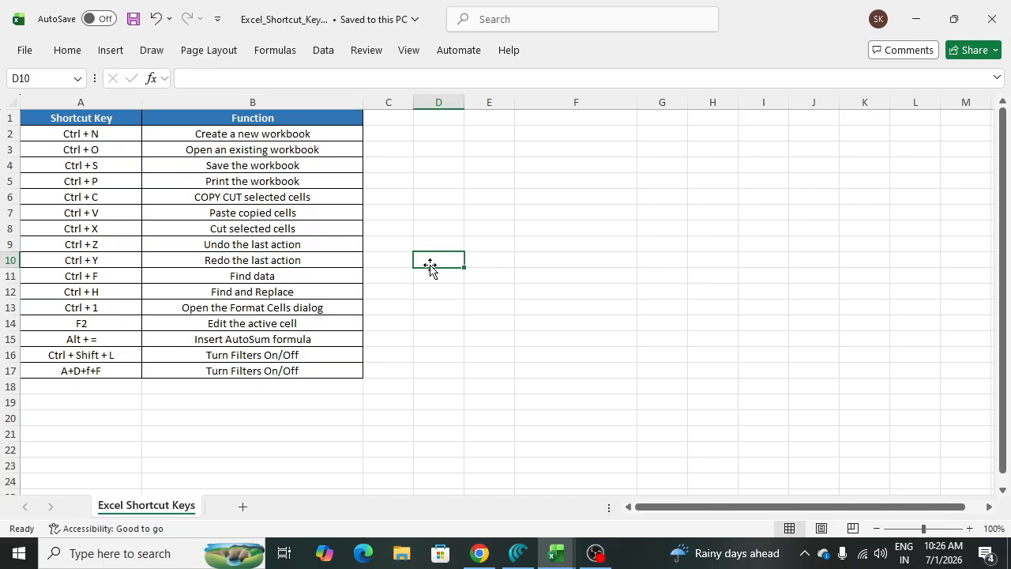
Search the sheet for the word "cut" with Find, stepping through the matches, and close the search.
click(102, 279)
click(237, 277)
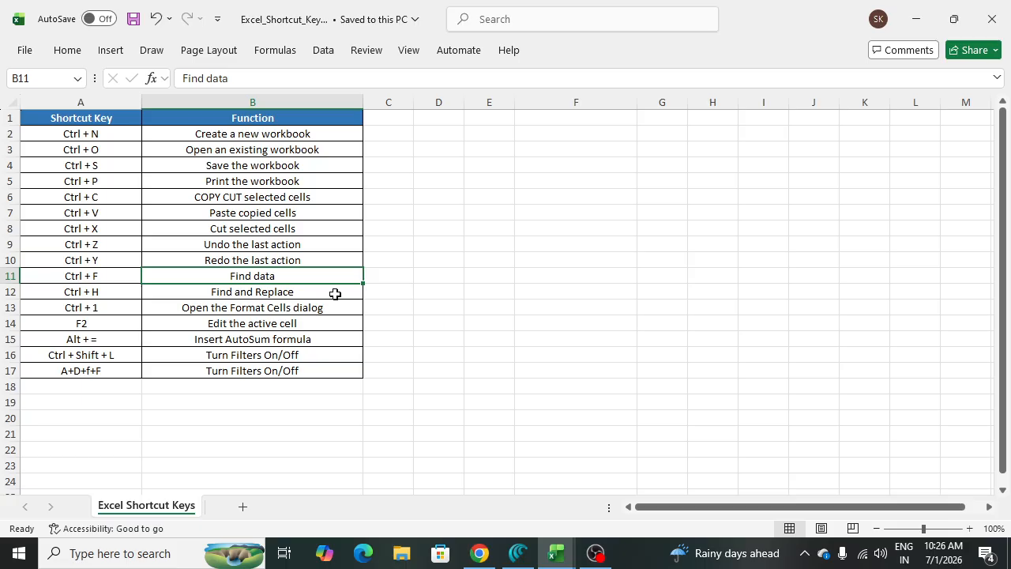
key(ctrl+f)
click(302, 267)
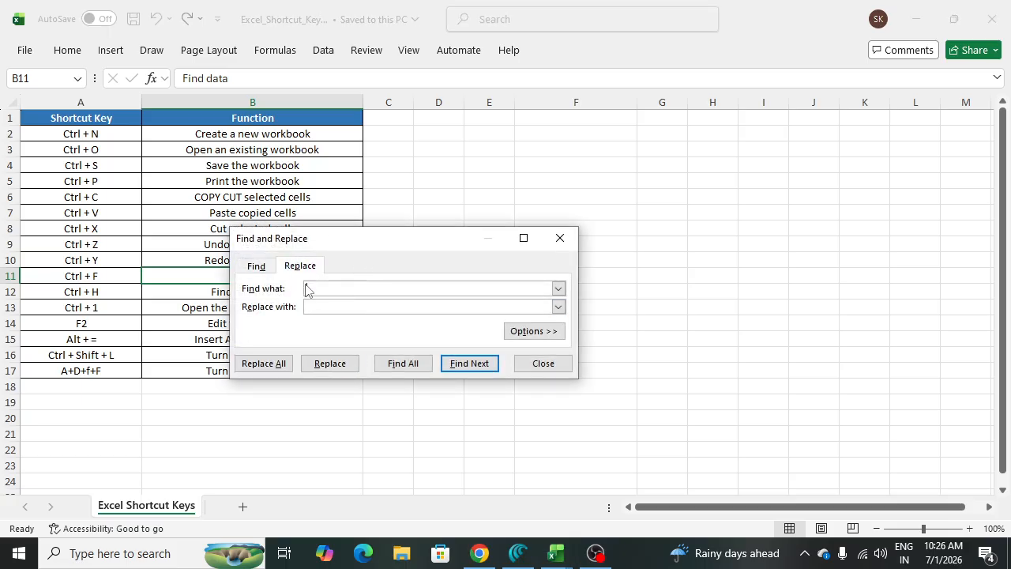
click(258, 267)
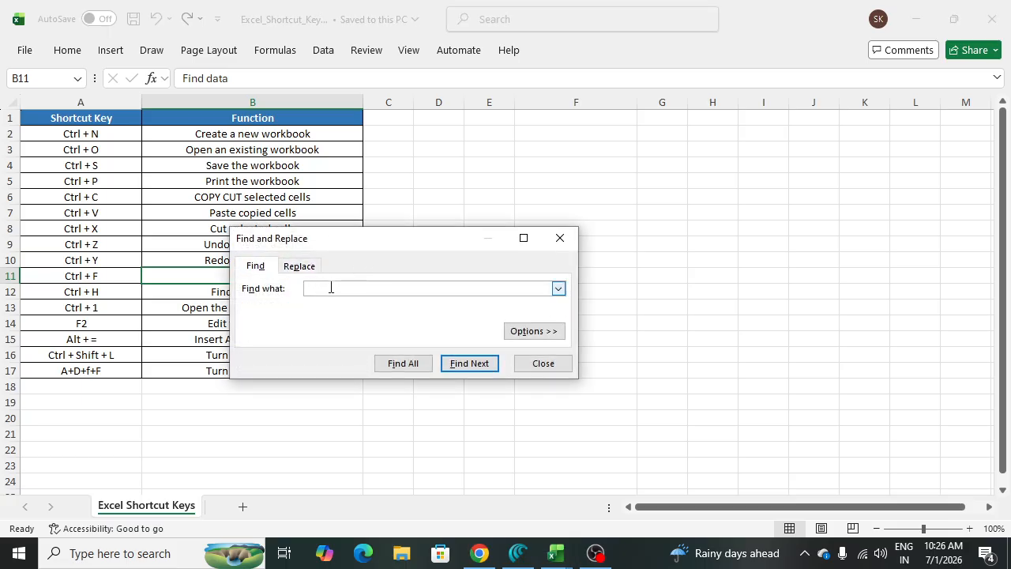
click(331, 287)
text(cut)
key(Return)
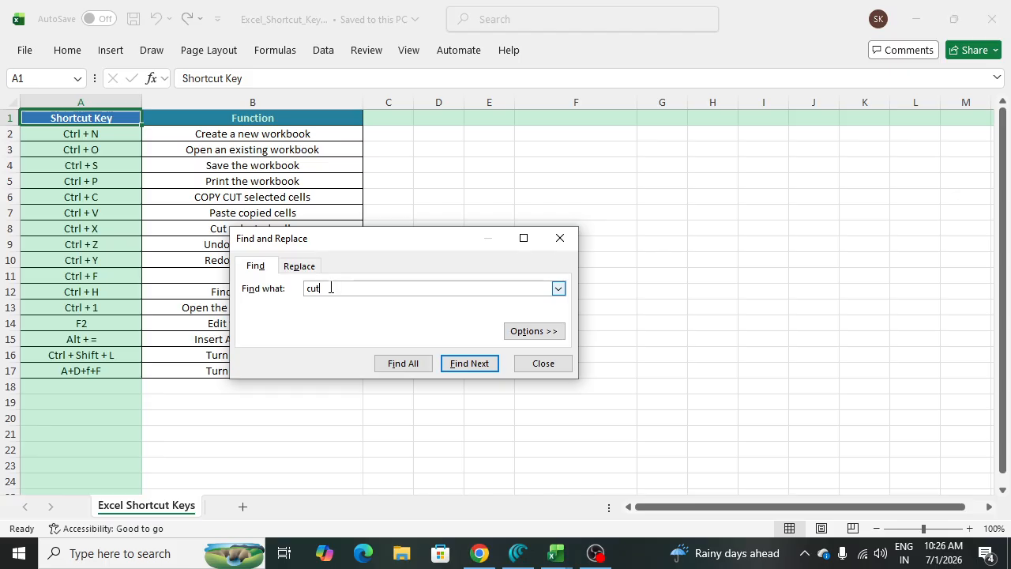
key(Return)
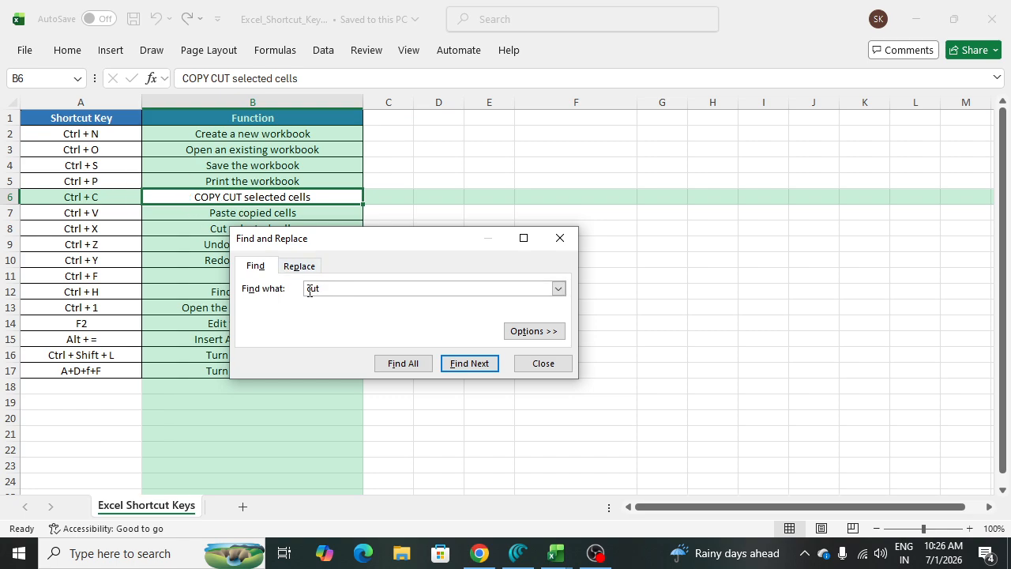
click(560, 237)
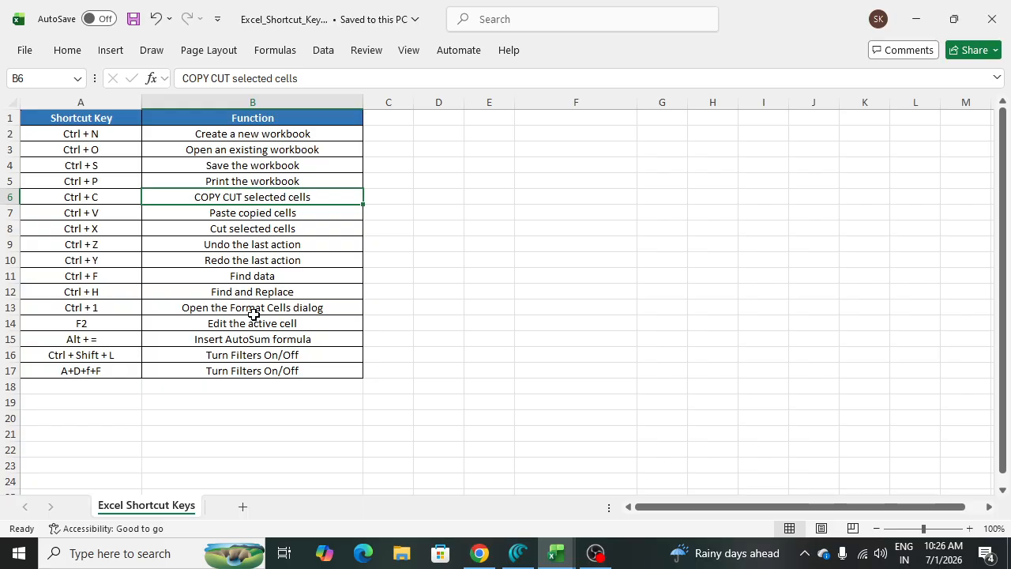
Replace every occurrence of "copy cut" with "copy" in the sheet and close Find and Replace.
key(ctrl+f)
click(304, 286)
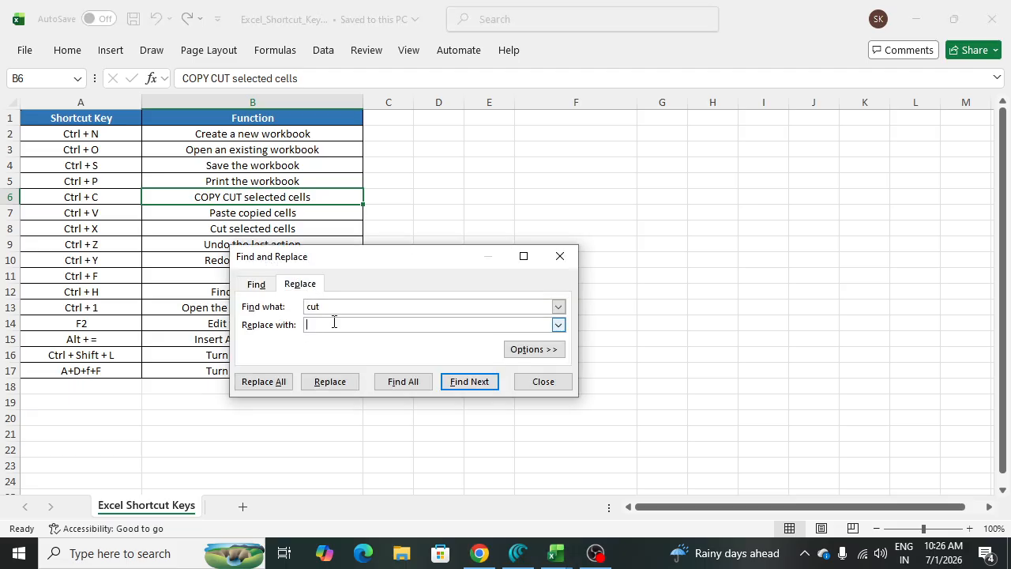
click(257, 284)
click(301, 283)
drag(332, 307, 285, 307)
text(copy cu)
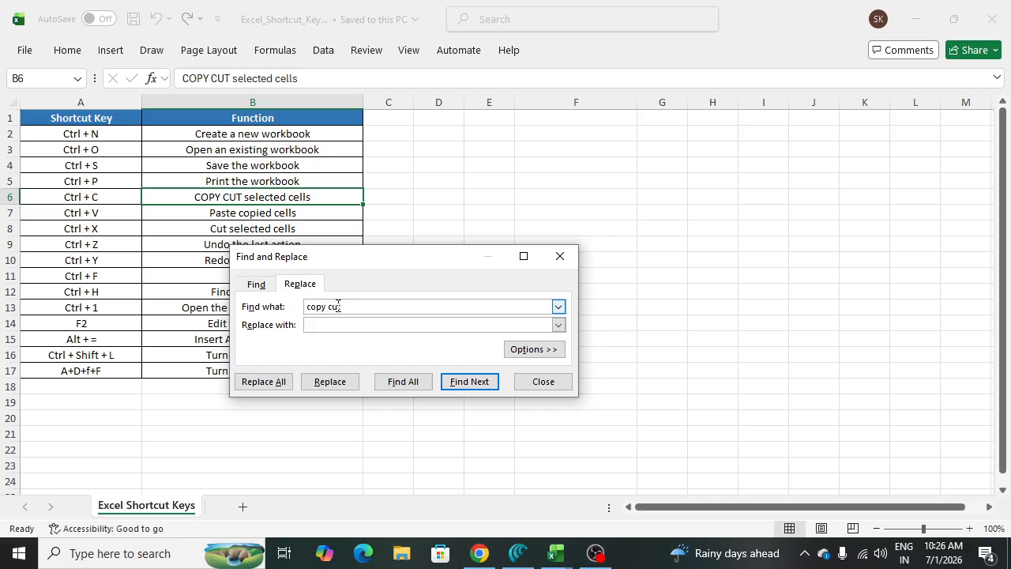
text(t)
click(376, 327)
text(copy)
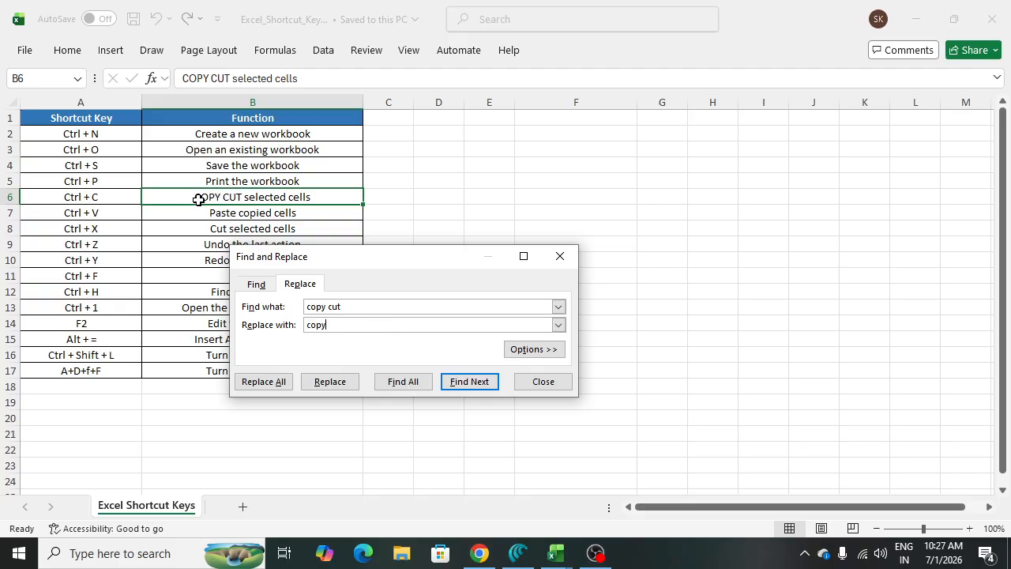
click(270, 386)
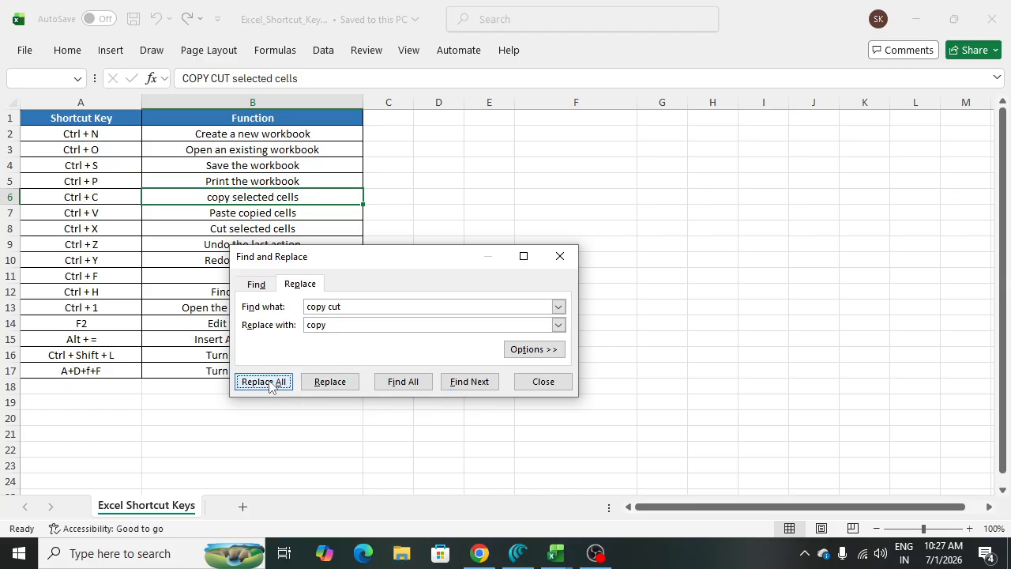
click(532, 261)
key(Escape)
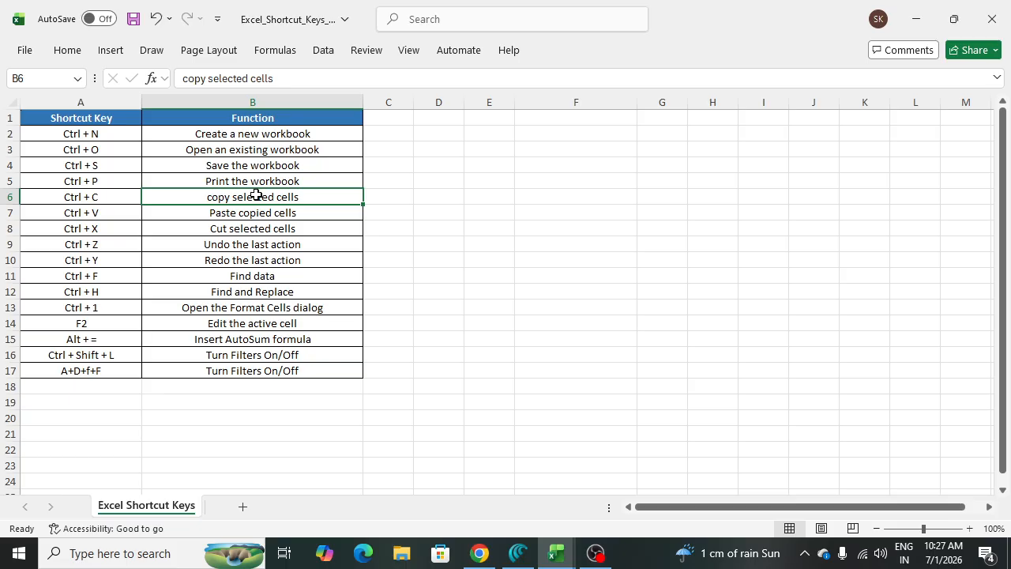
View the Format Cells dialog for the "Cut selected cells" cell B8, and open that cell for editing without changing it.
click(251, 227)
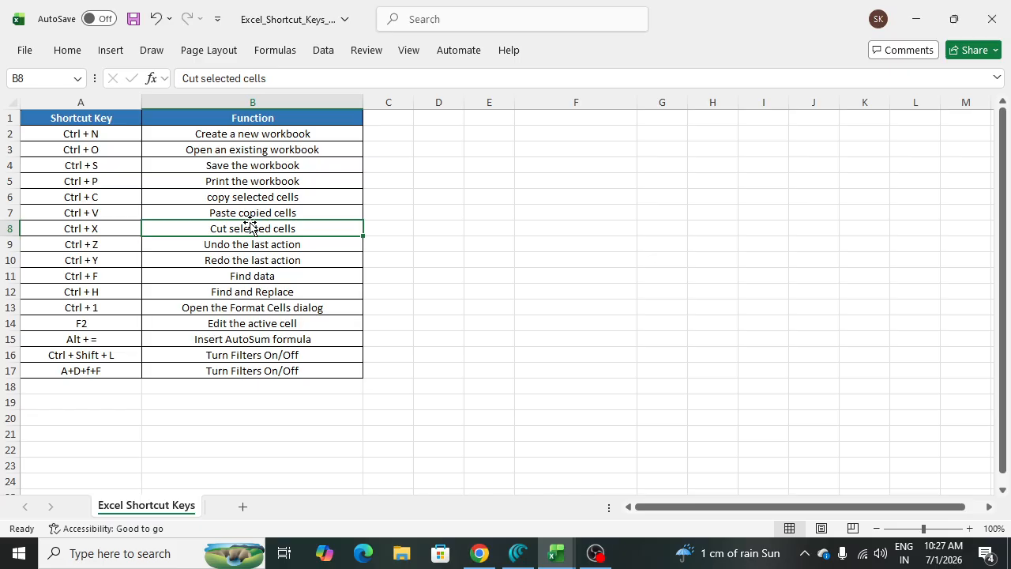
key(ctrl+1)
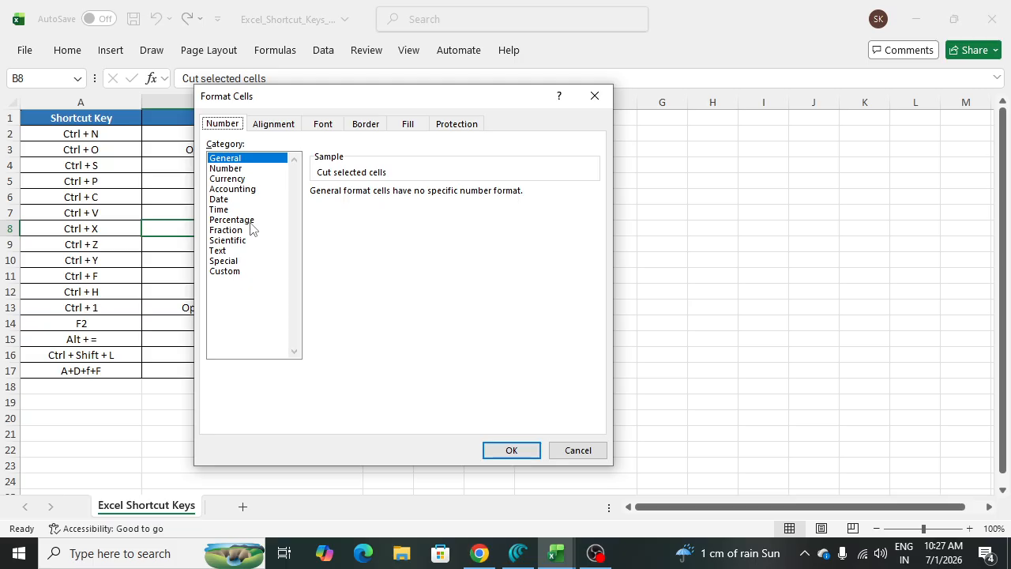
click(594, 96)
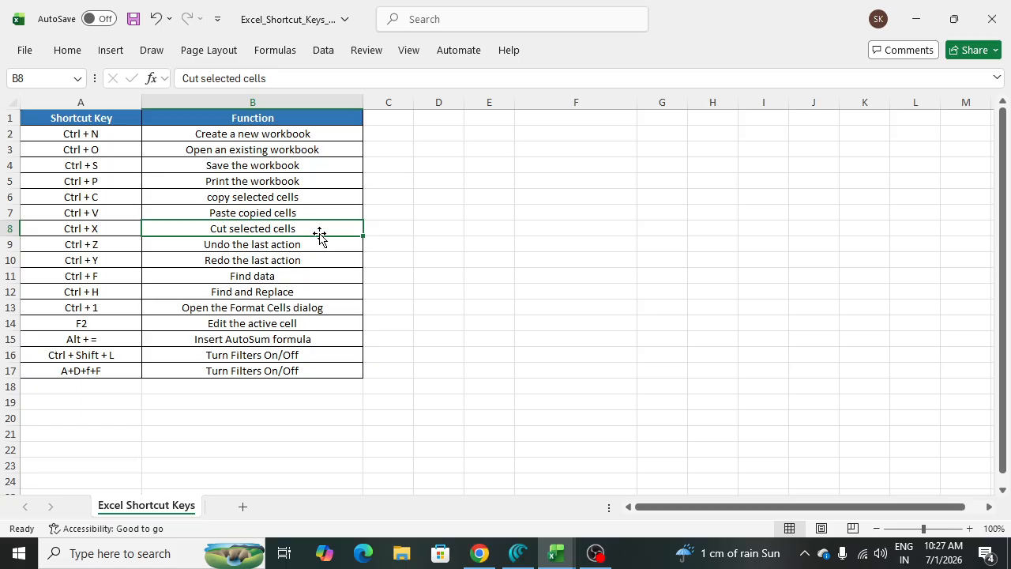
double_click(313, 229)
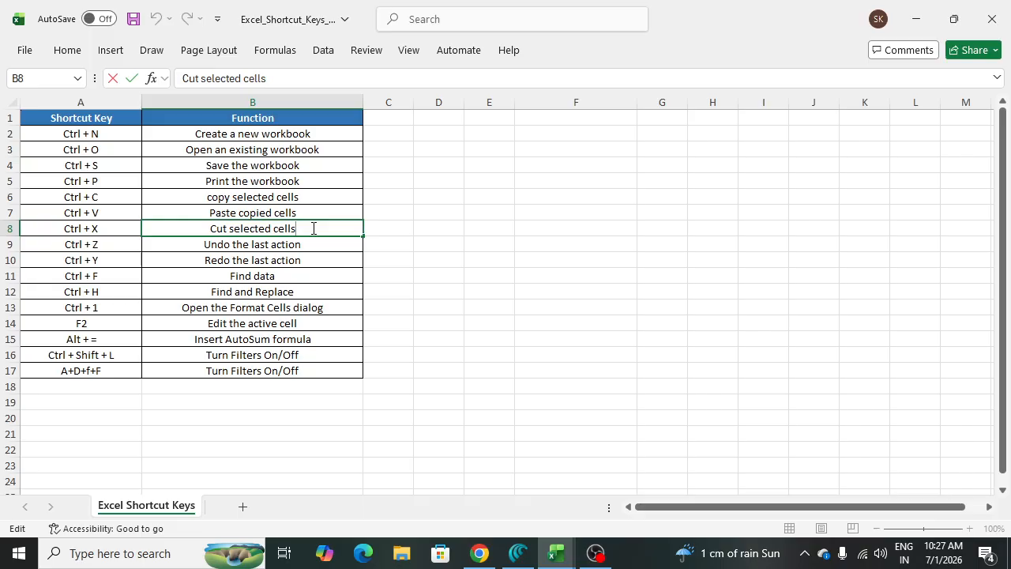
click(115, 342)
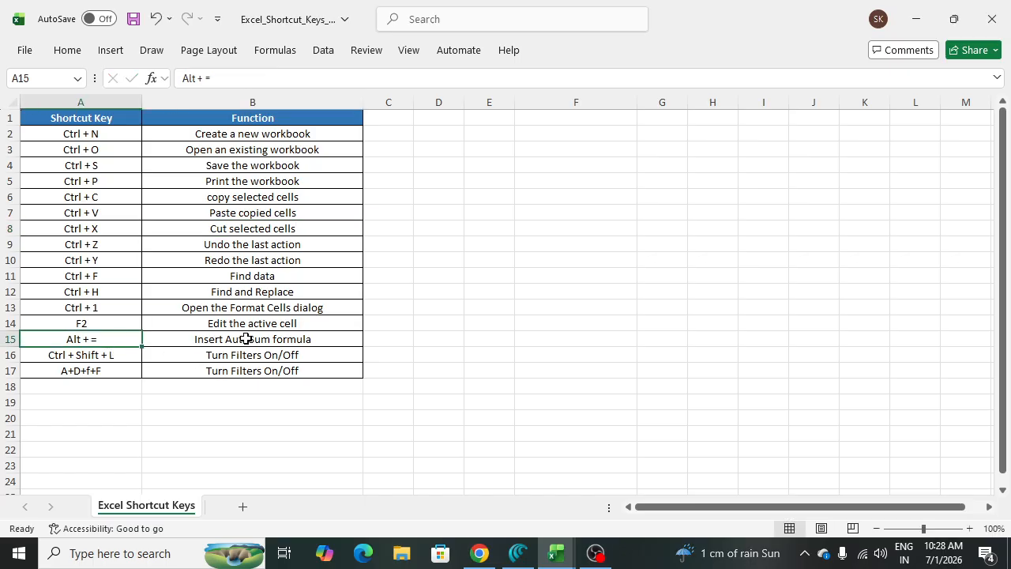
Insert an AutoSum formula in cell C15 beside the "Insert AutoSum formula" entry.
click(272, 339)
click(379, 340)
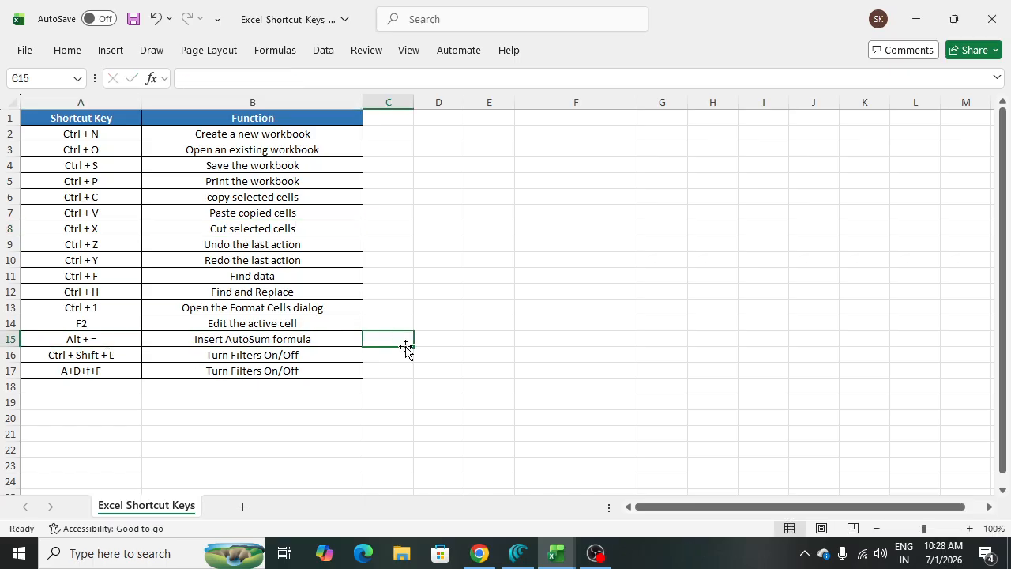
key(alt)
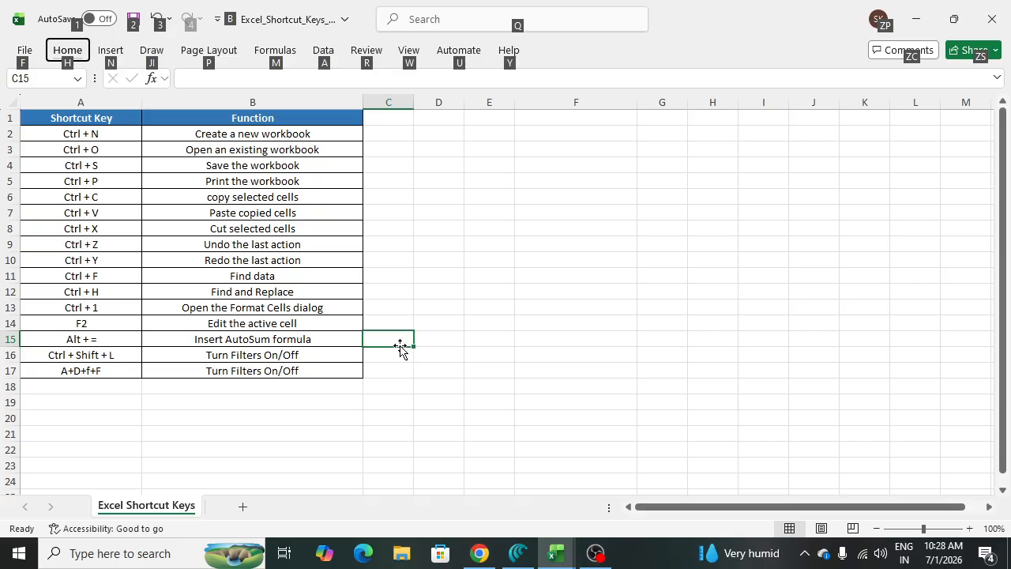
click(453, 336)
click(393, 350)
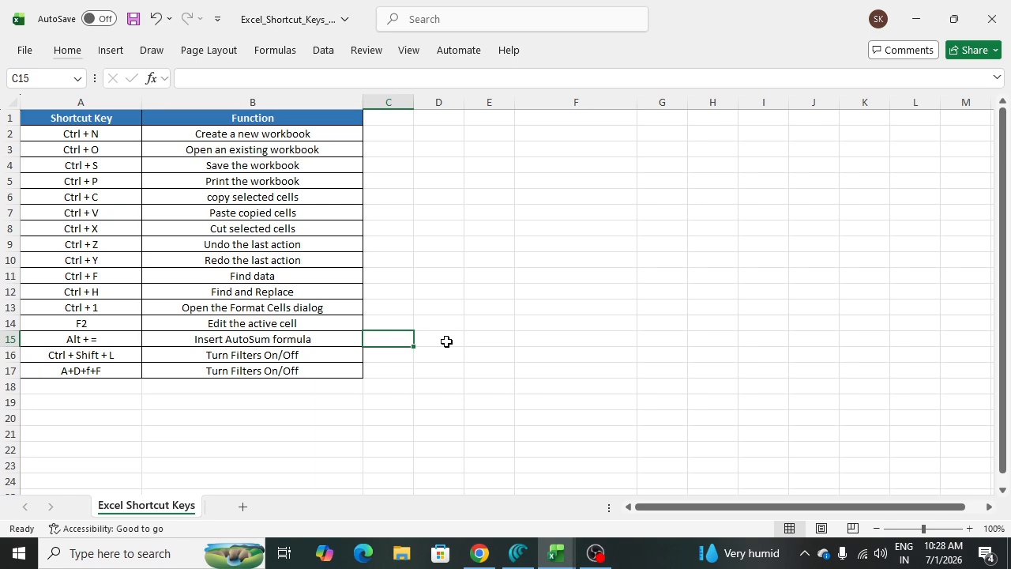
key(alt+equal)
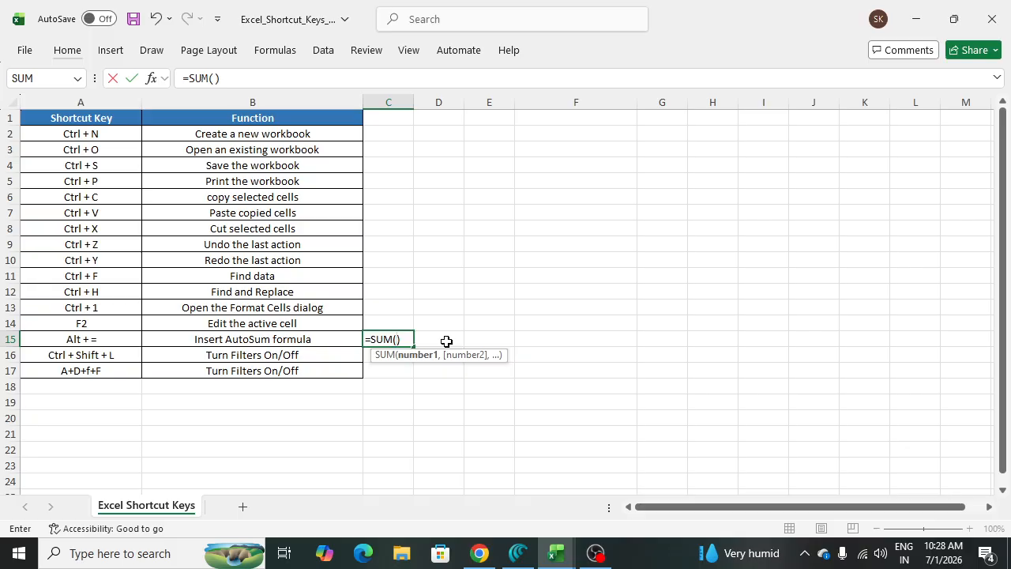
Remove the SUM formula from cell C15, including the leftover closing bracket.
key(BackSpace)
key(BackSpace)
key(BackSpace)
key(BackSpace)
key(BackSpace)
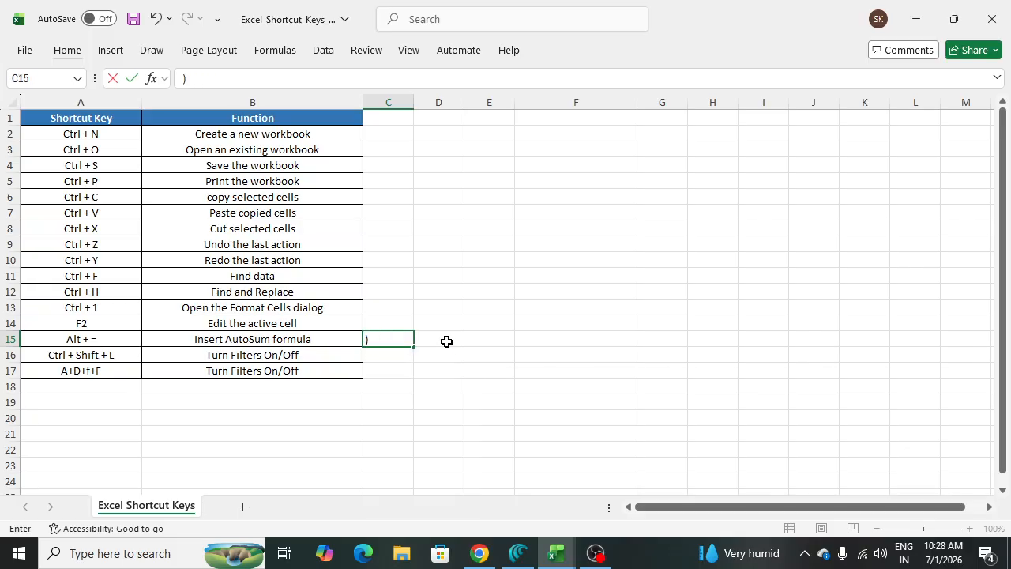
key(Right)
key(Right)
key(Left)
key(Left)
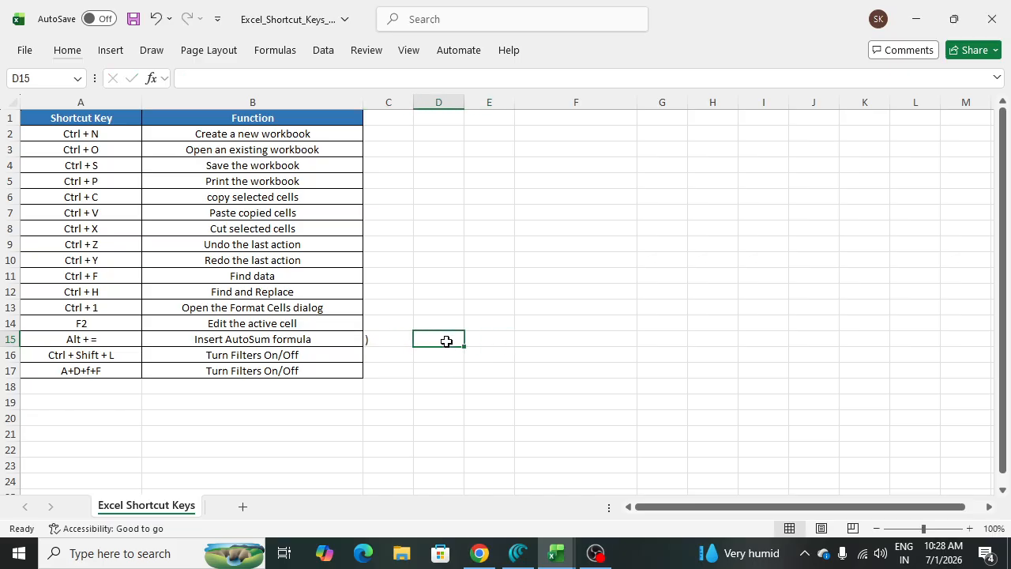
key(BackSpace)
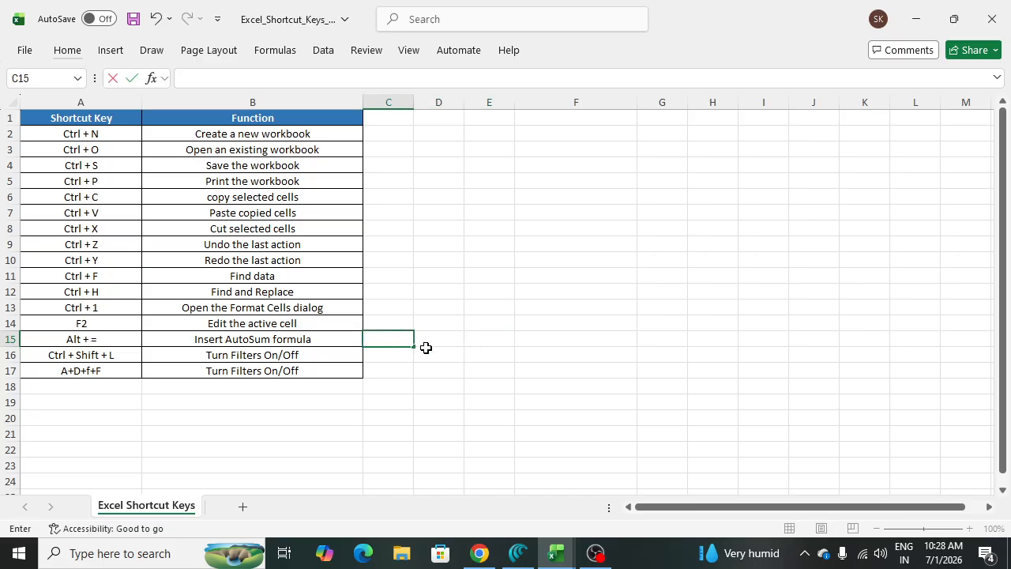
Turn filtering for the shortcut table on from its Shortcut Key header and off again.
click(95, 360)
click(210, 355)
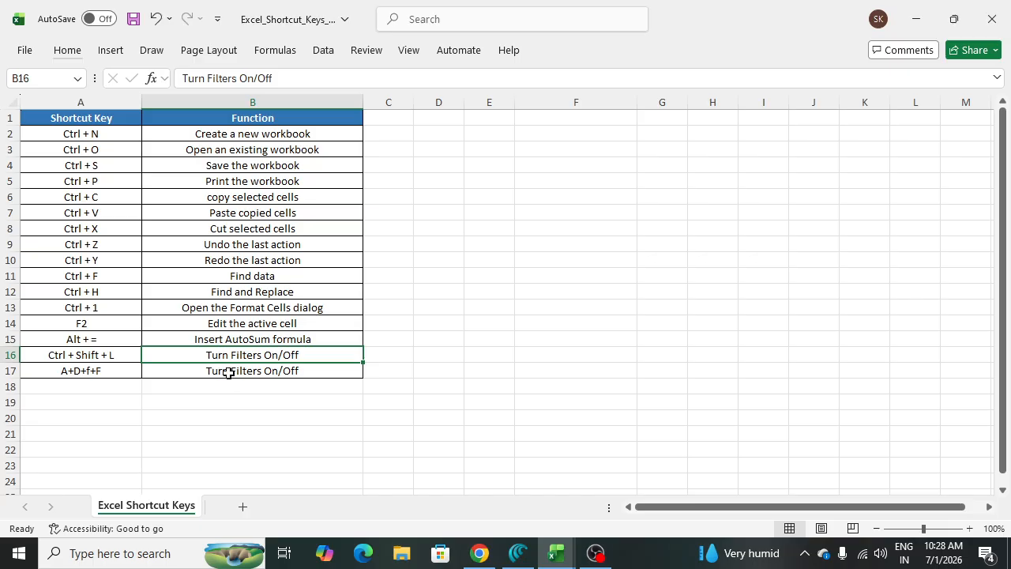
click(86, 120)
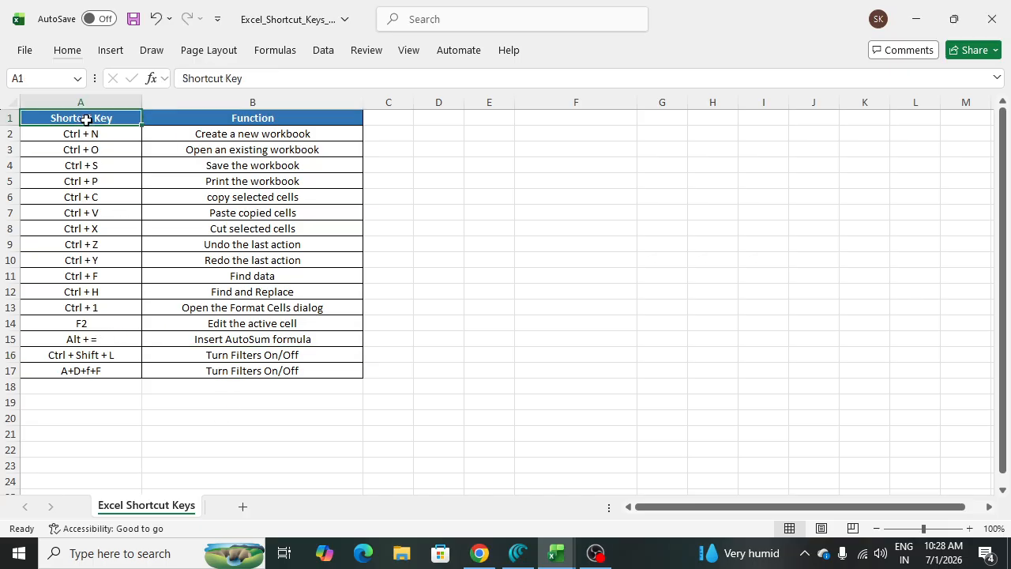
key(ctrl+shift+l)
key(ctrl+shift+l)
click(90, 381)
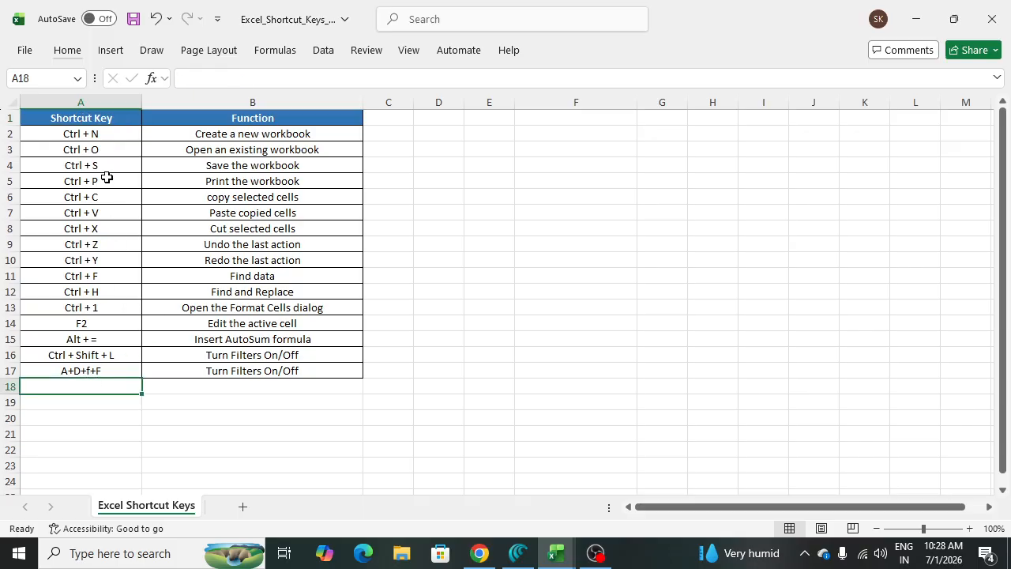
Add filters to the Shortcut Key and Function headers using the legacy Data filter sequence.
click(83, 117)
key(alt)
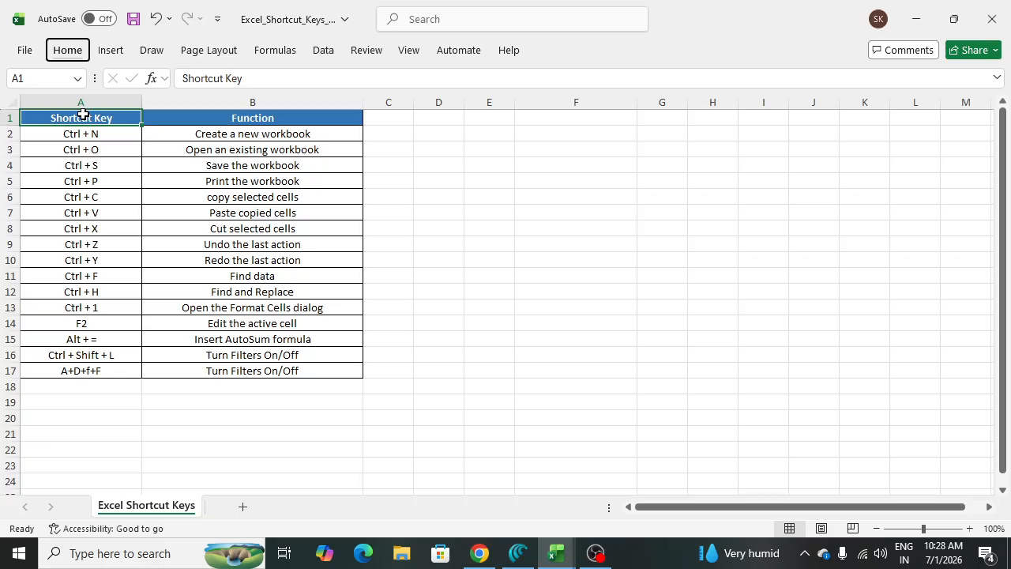
key(d)
key(f)
key(f)
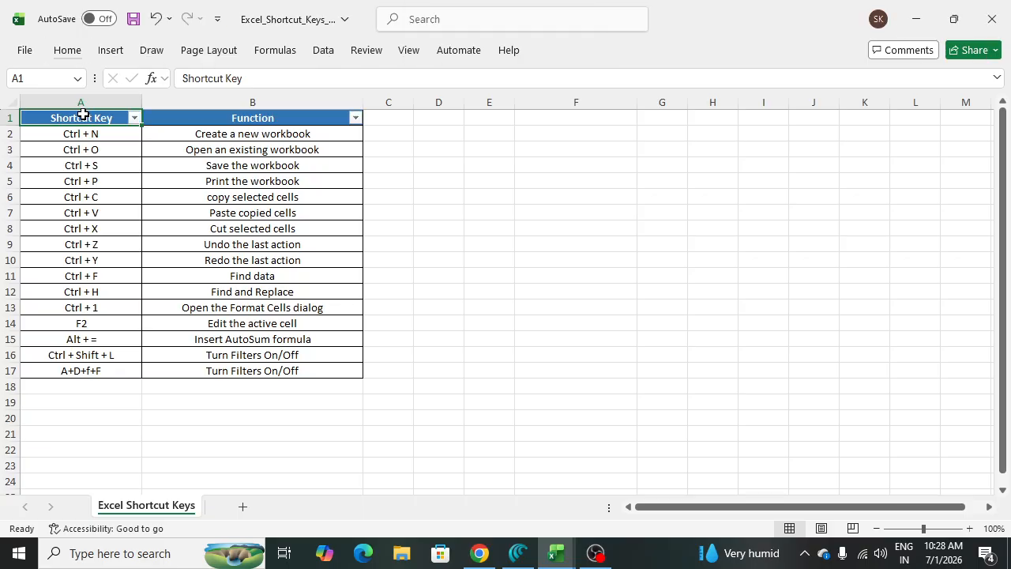
Remove the filters from the Shortcut Key and Function headers with the same legacy sequence.
key(alt)
key(d)
key(f)
key(f)
click(207, 167)
click(218, 122)
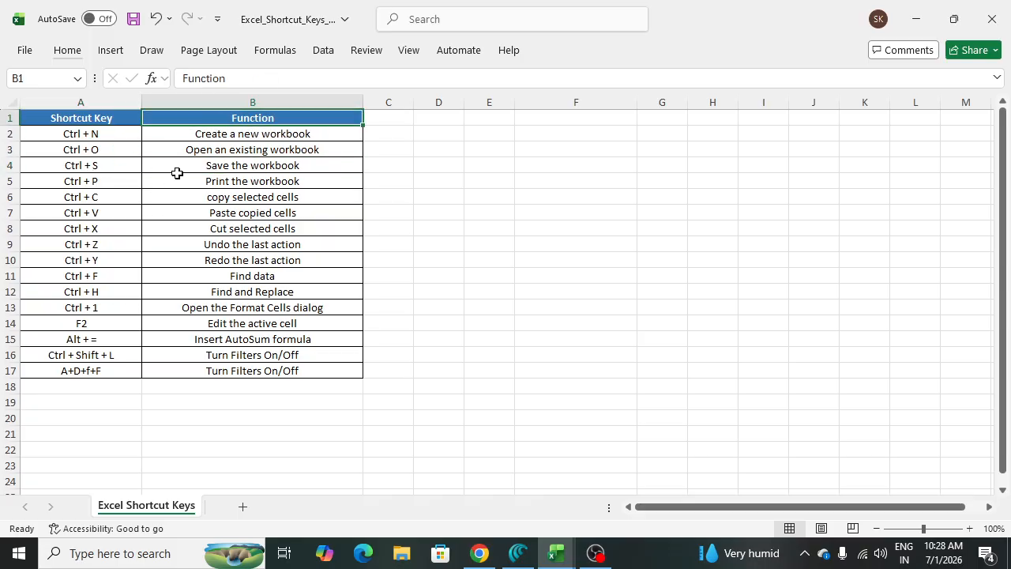
drag(70, 129, 225, 371)
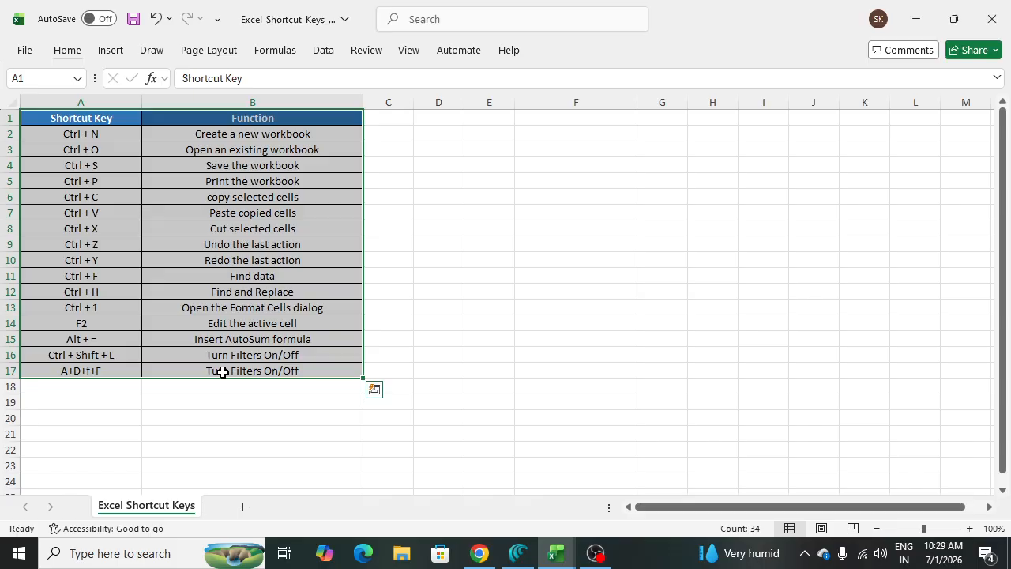
click(390, 165)
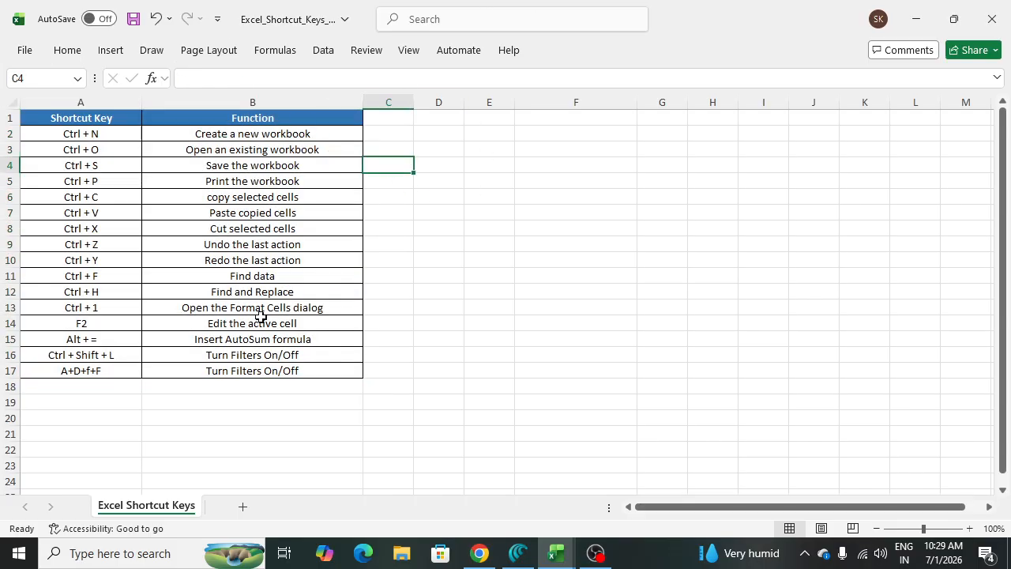
Switch to the SKRO_Learning_15-Day_Excel course plan workbook and go to the "IF, AND, OR, IFERROR" topic.
click(595, 553)
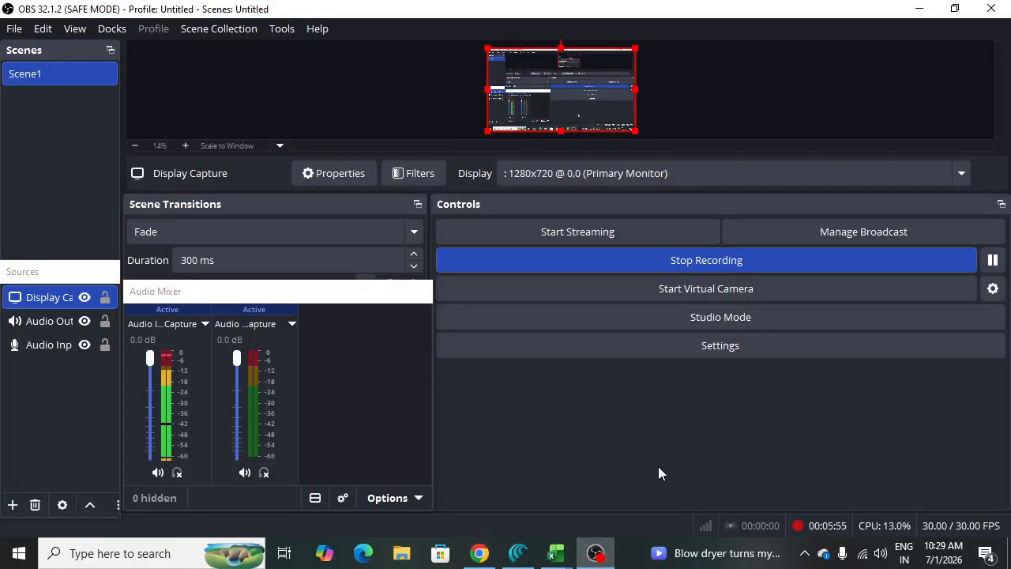
mouse_move(557, 553)
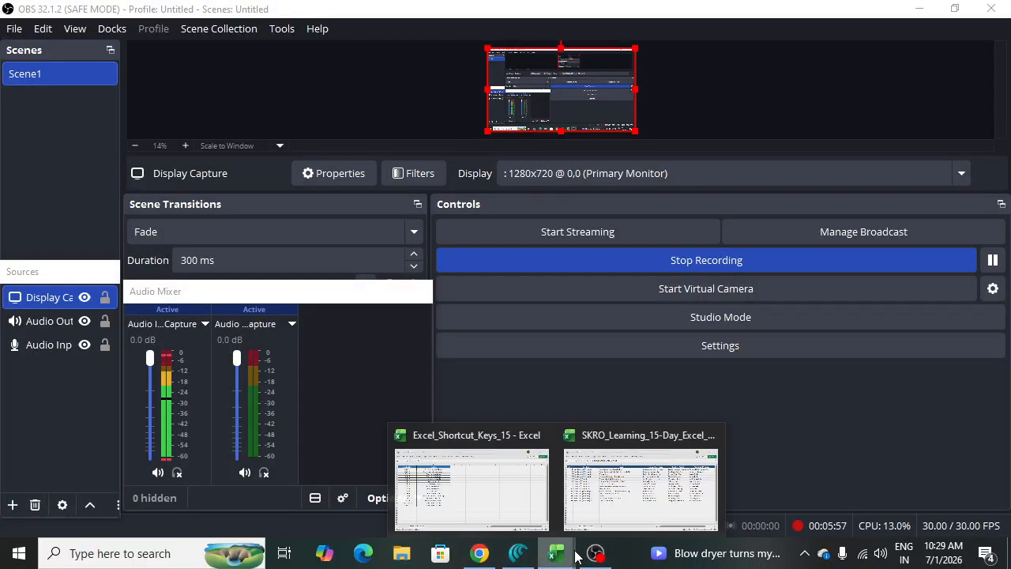
click(580, 485)
click(402, 263)
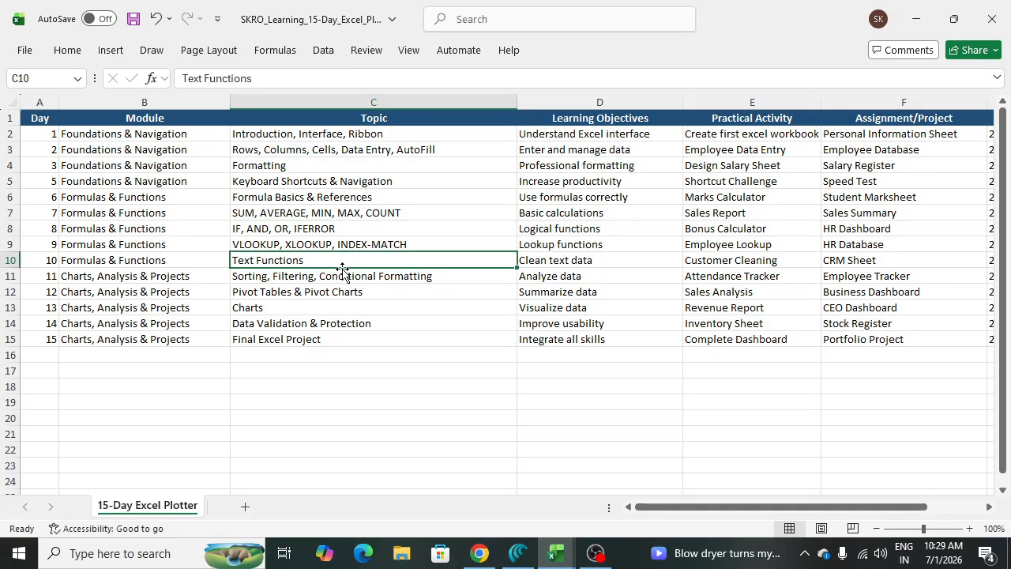
click(297, 225)
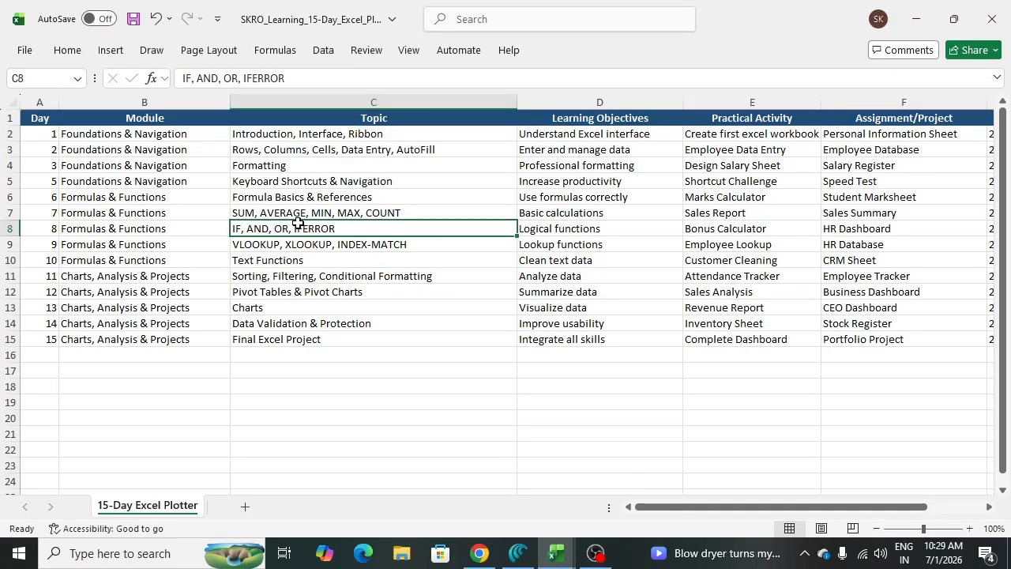
key(Up)
key(Left)
key(Left)
key(Down)
key(Right)
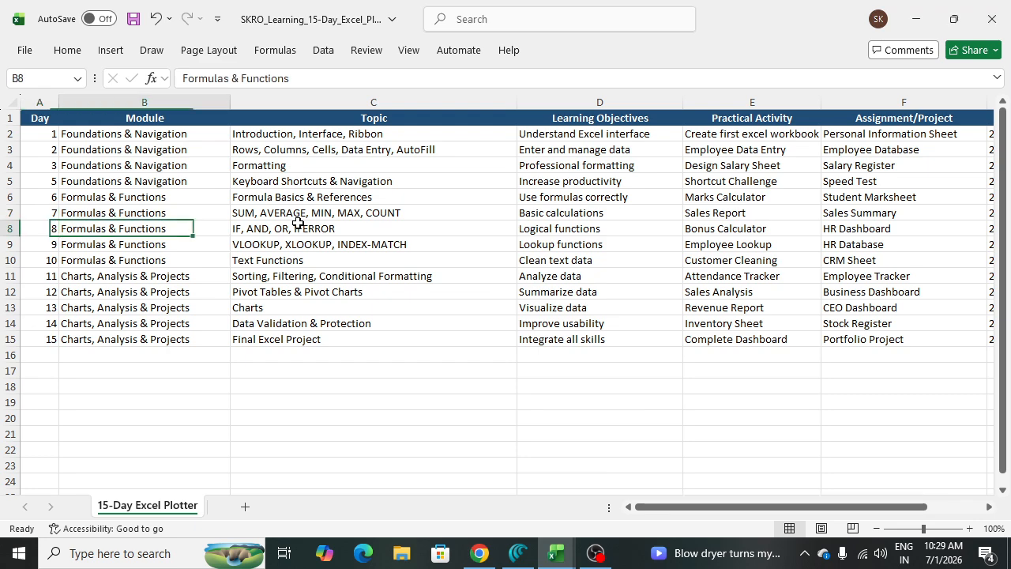
key(Right)
key(Up)
key(Left)
key(Left)
key(Right)
key(Right)
key(Right)
key(Left)
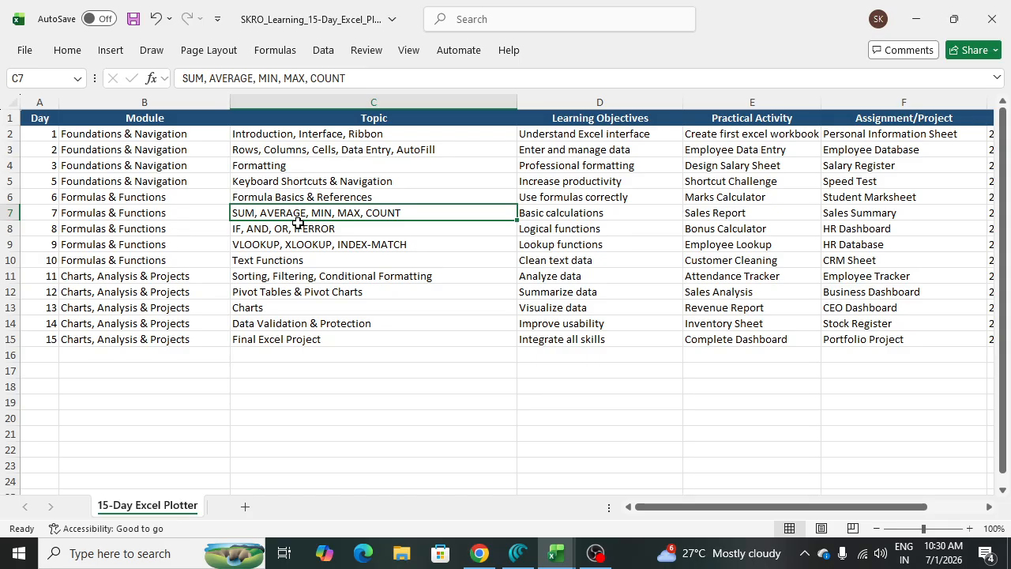
click(292, 258)
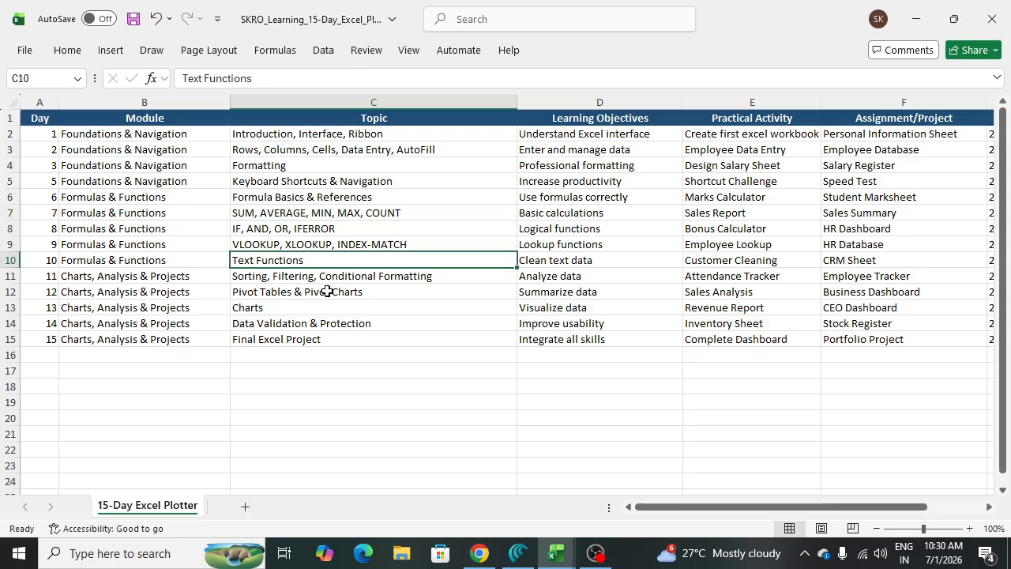
Copy the "SUM, AVERAGE, MIN, MAX, COUNT" topic cell and open ChatGPT in a new Chrome tab.
click(310, 214)
key(ctrl+c)
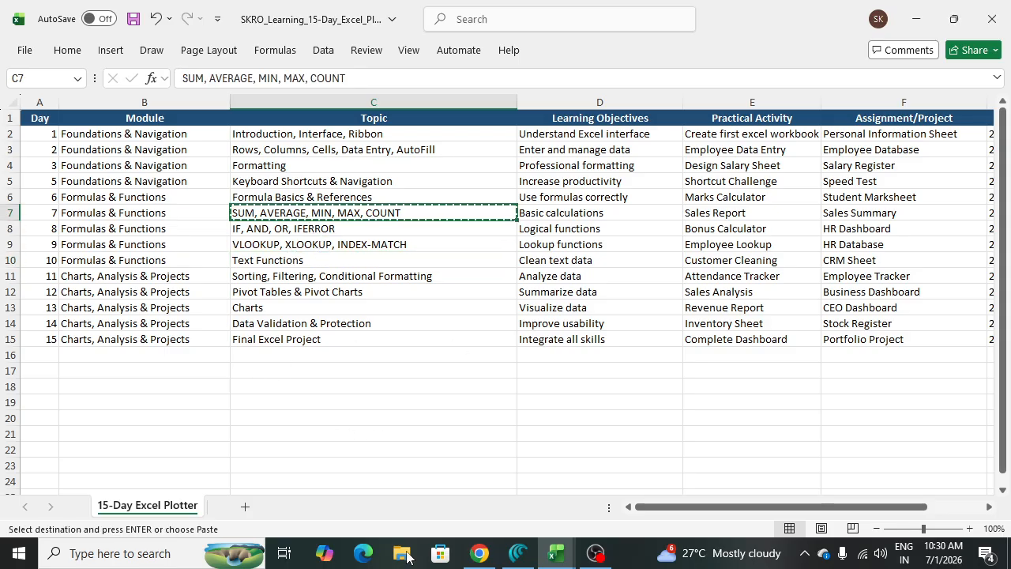
click(480, 553)
click(416, 11)
click(485, 48)
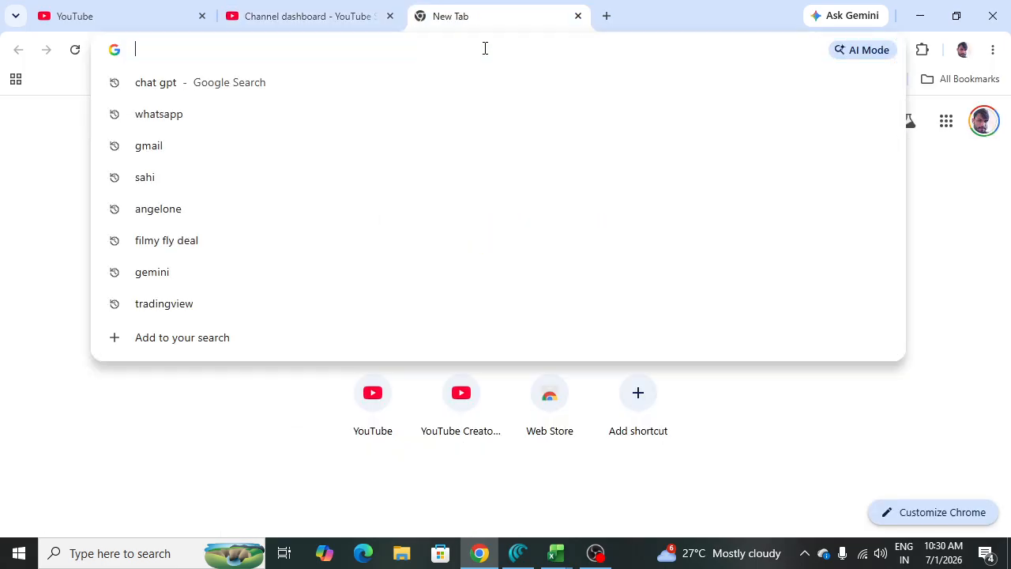
text(cha)
key(Return)
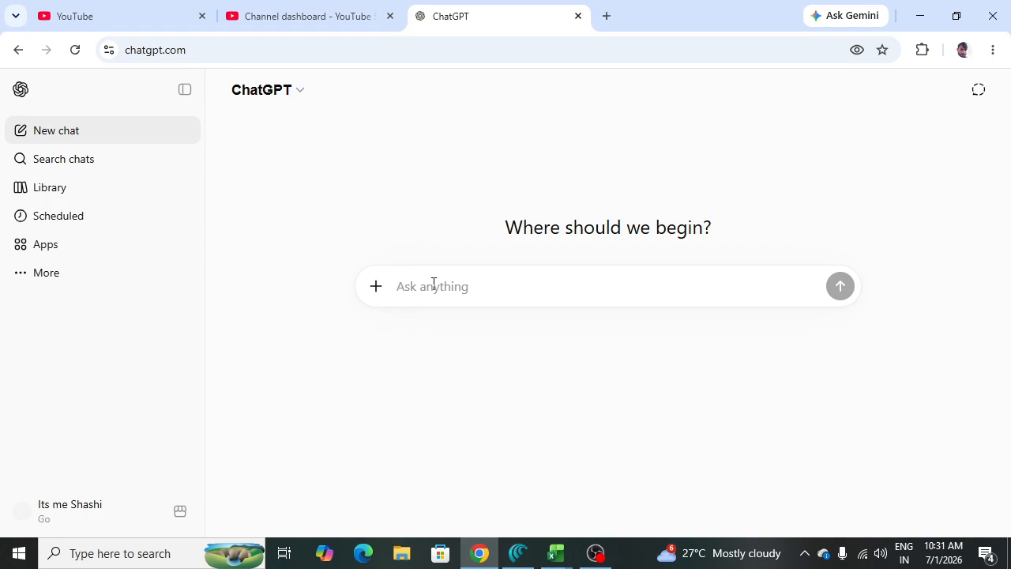
Ask ChatGPT for 5 columns with 10 rows of numbers only, for using sum, avg, min, max and count.
text(give me 5)
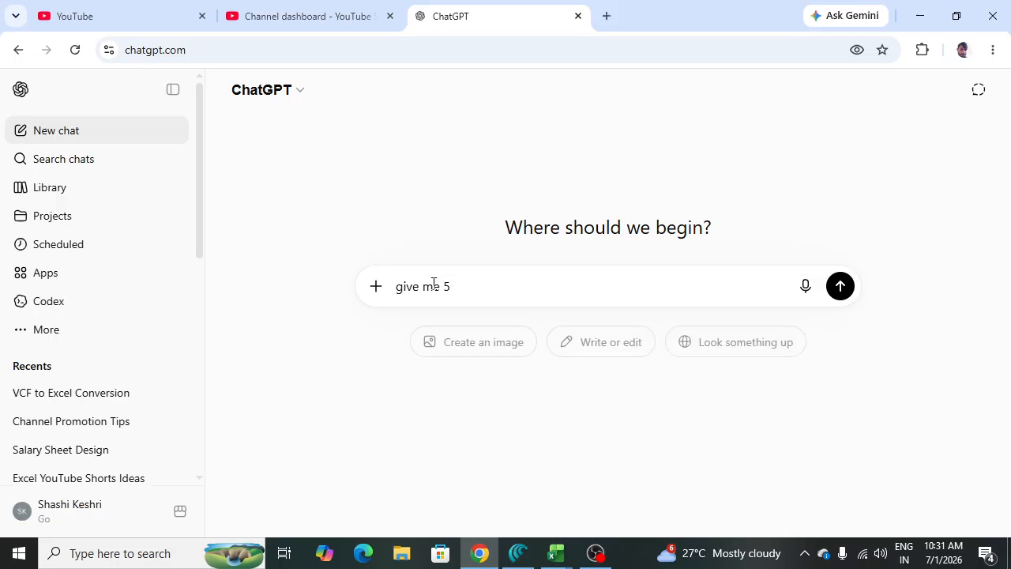
key(BackSpace)
key(BackSpace)
text(5)
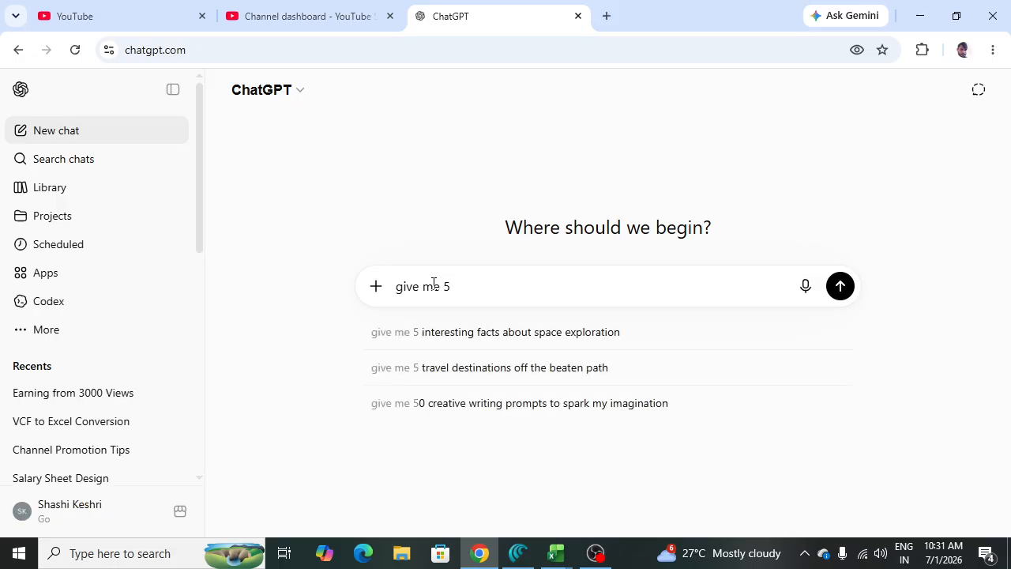
text( coul)
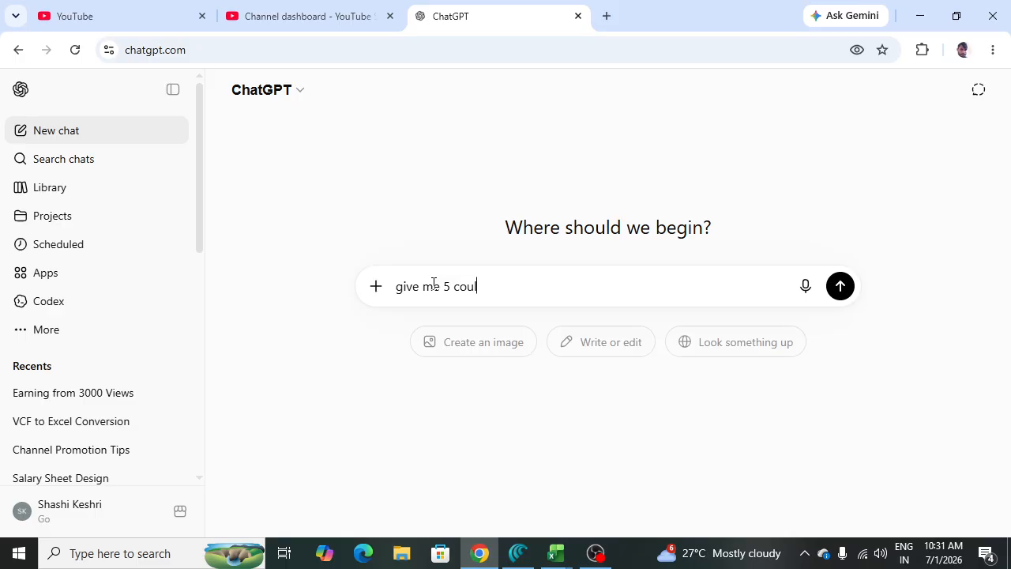
text(n with 10 raws with )
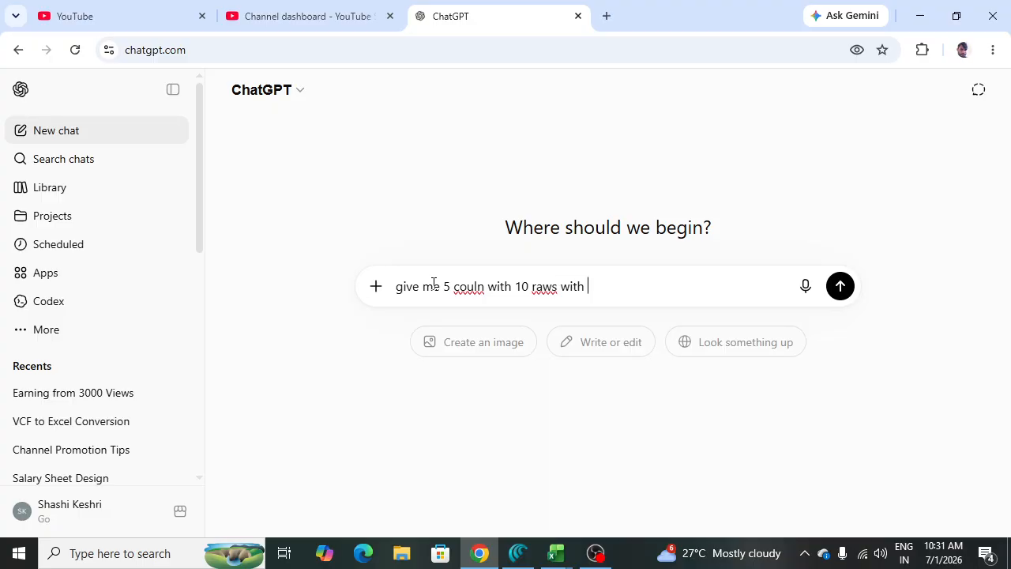
text(numbres only where i)
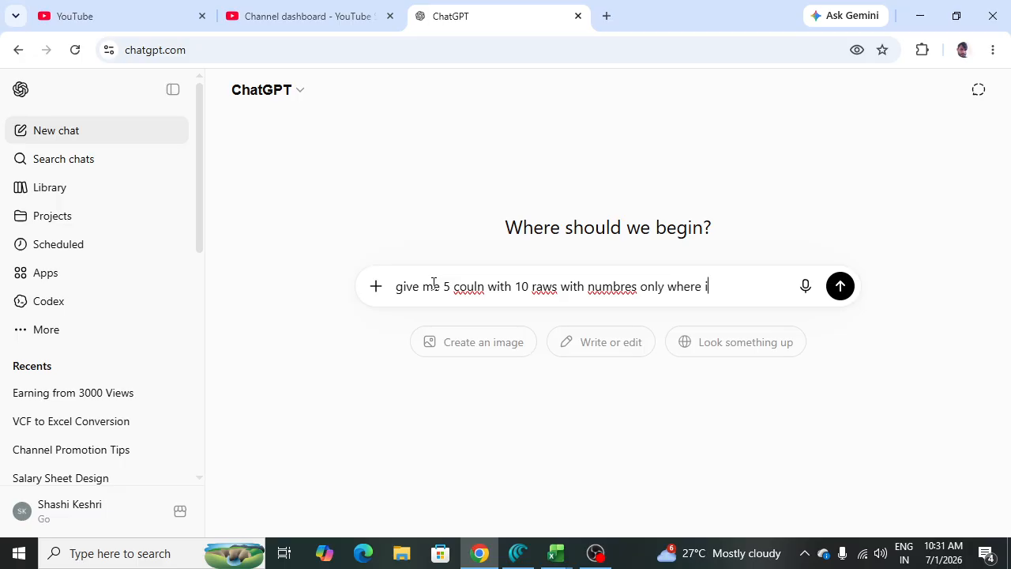
text( want to use sum avg)
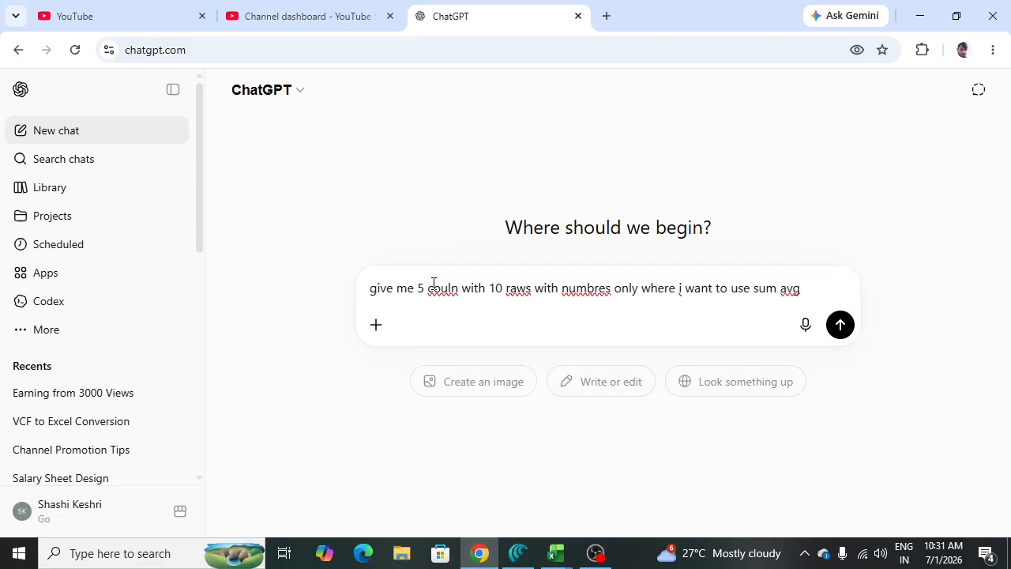
key(alt+Tab)
key(alt+Tab)
text(min max count)
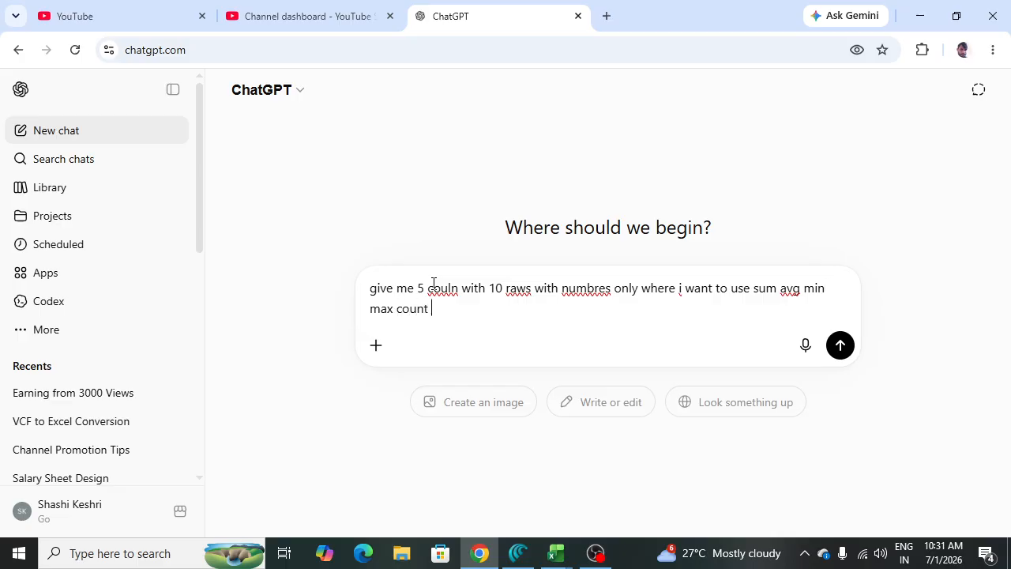
key(Return)
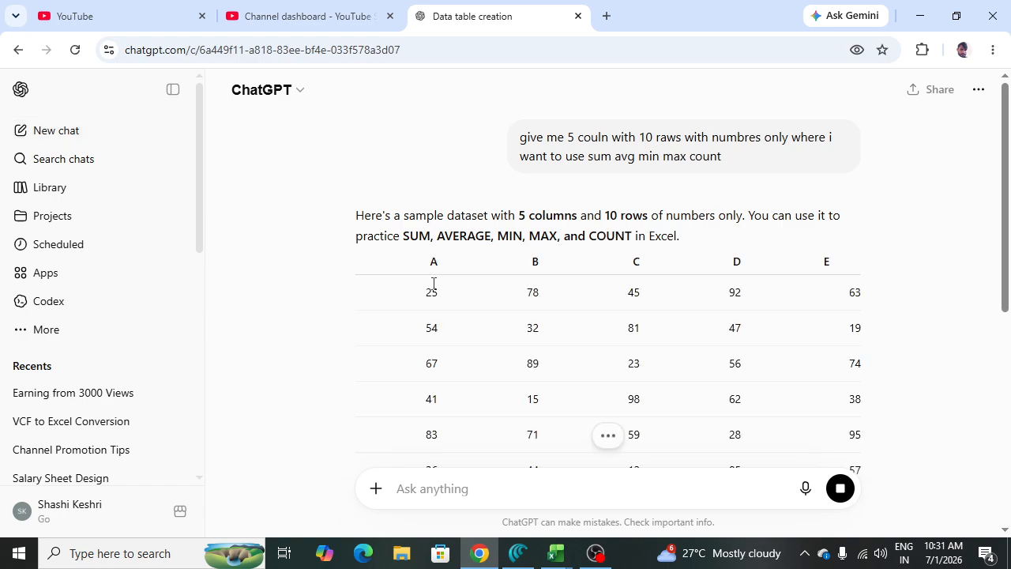
Request the dataset as a workbook with the follow-up prompt "excel file?".
scroll(573, 361, down, 5)
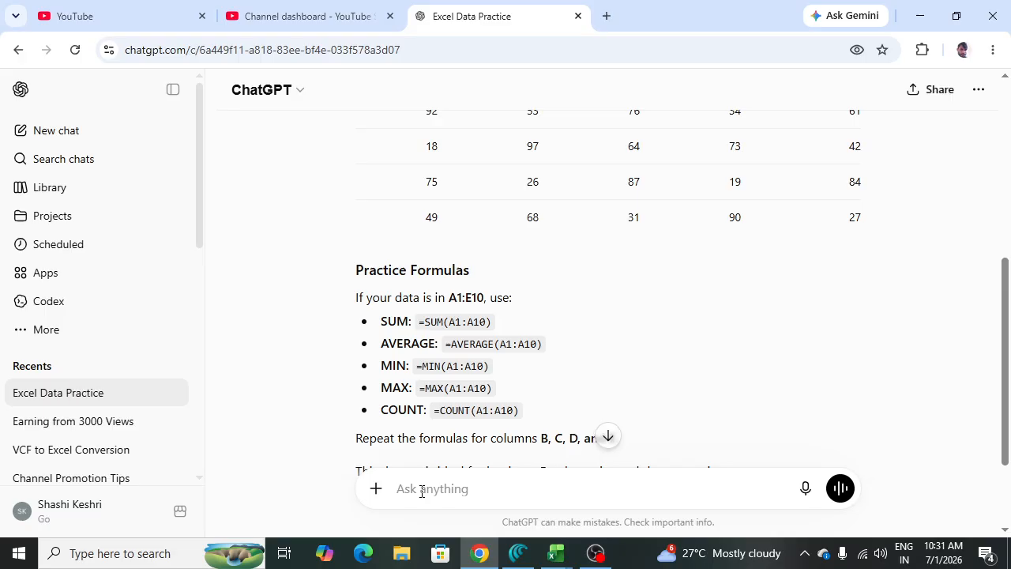
text(excel)
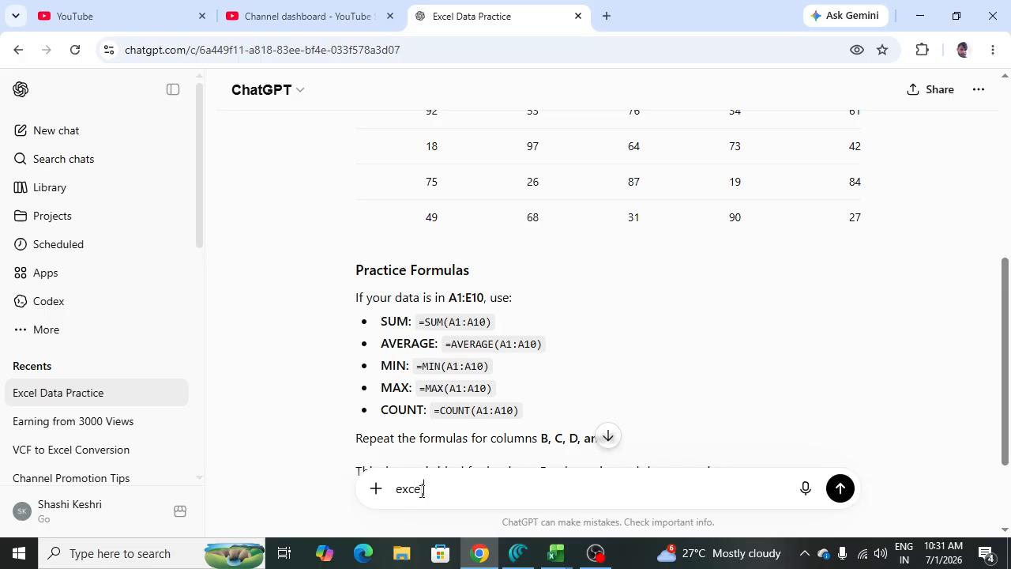
text( file?)
key(Return)
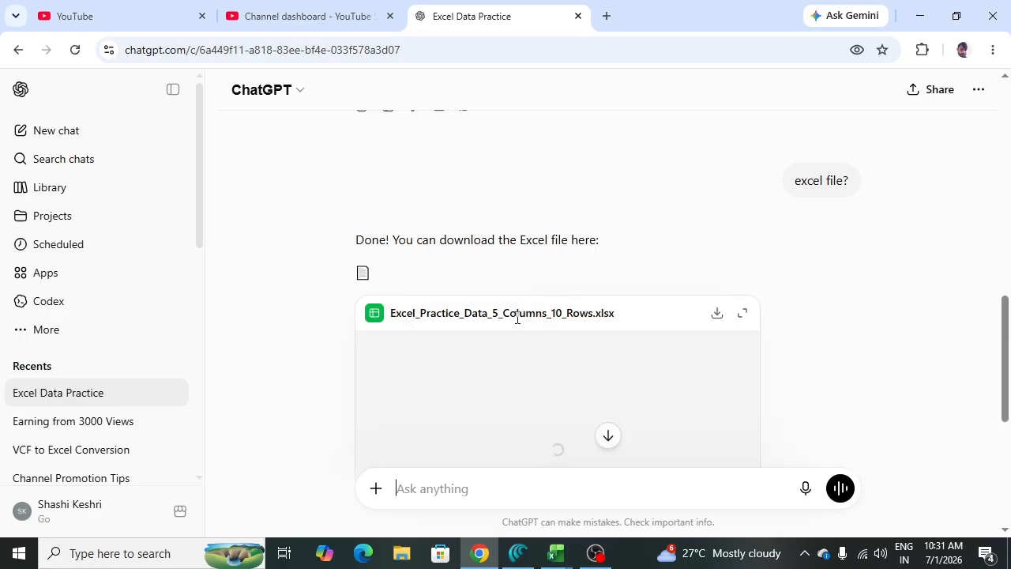
Download Excel_Practice_Data_5_Columns_10_Rows.xlsx from the reply and open it in Excel with editing enabled.
scroll(566, 316, down, 3)
scroll(568, 322, down, 1)
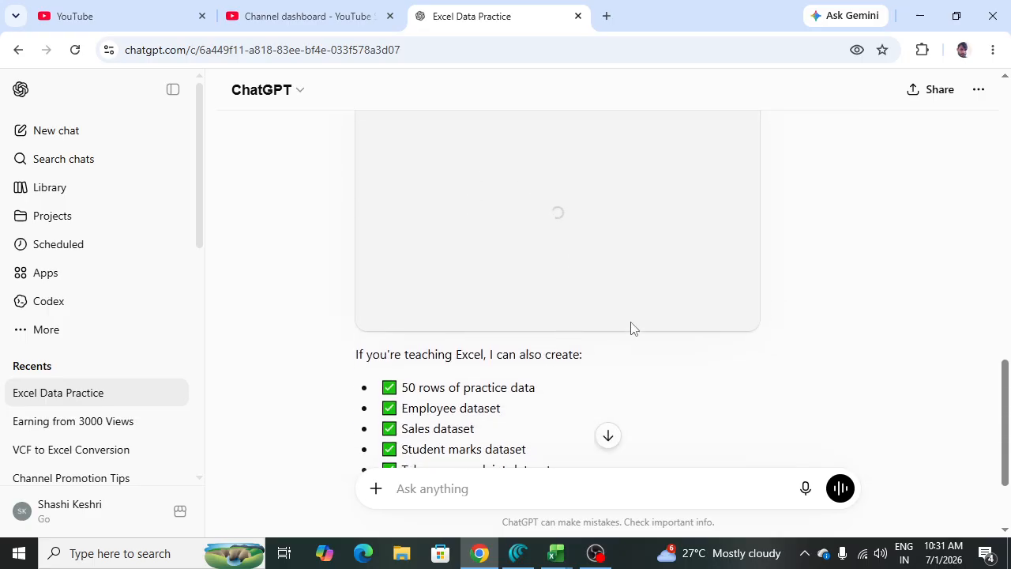
scroll(609, 314, up, 1)
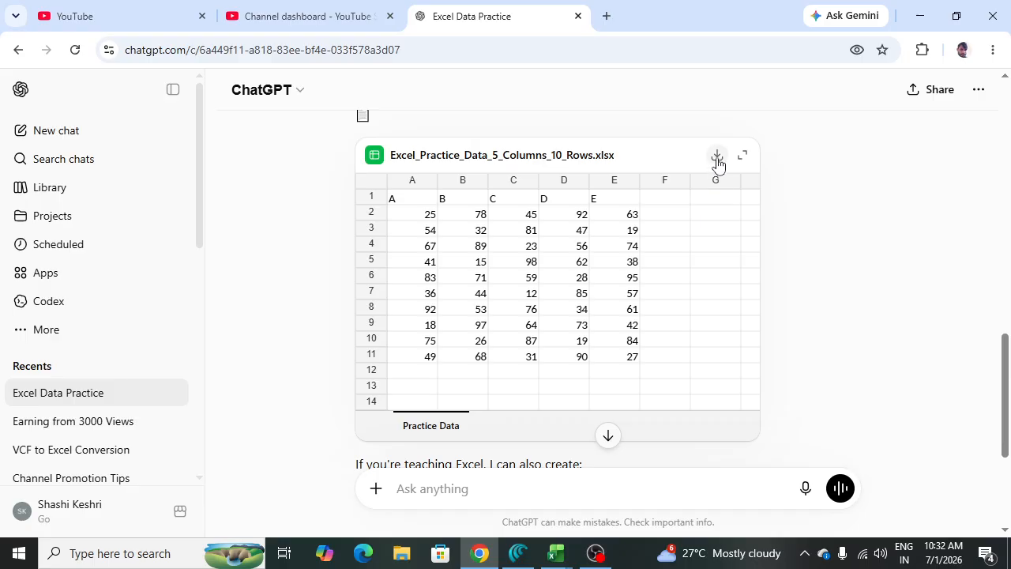
click(717, 157)
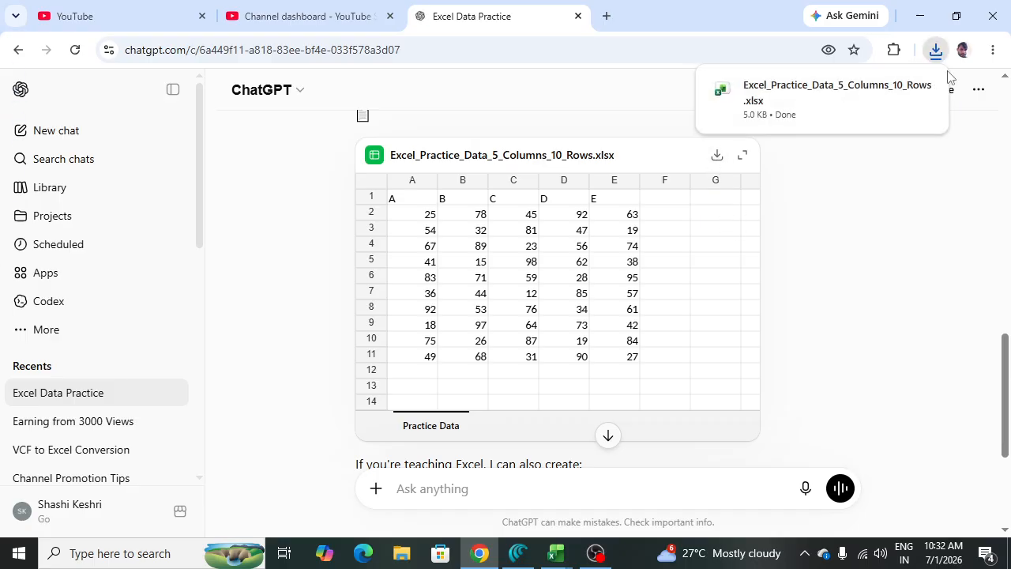
click(832, 93)
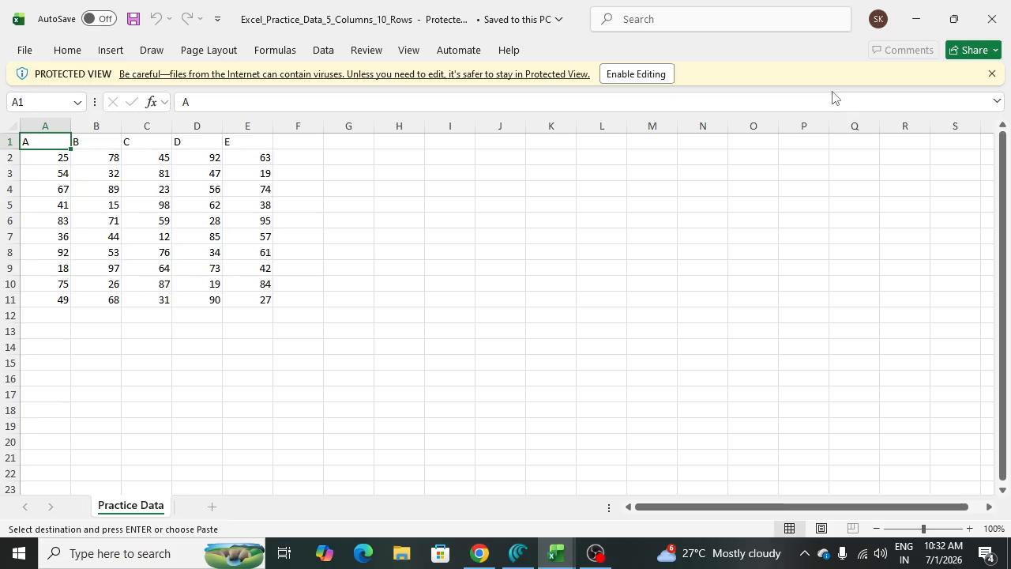
click(649, 74)
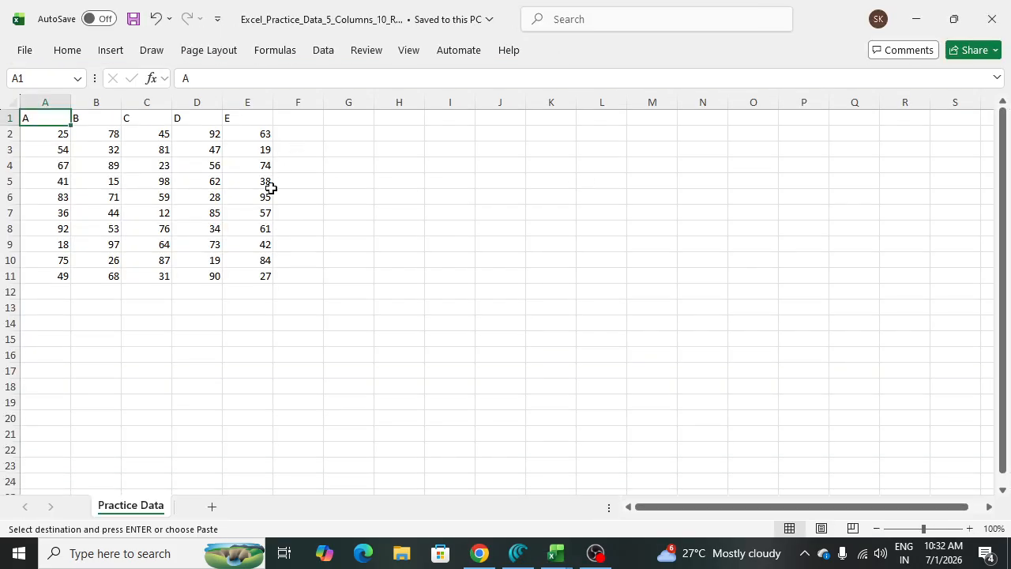
Apply borders to all cells in the data range A1:E11.
click(237, 135)
click(53, 116)
key(shift+Right)
key(shift+Right)
key(shift+Right)
key(shift+Right)
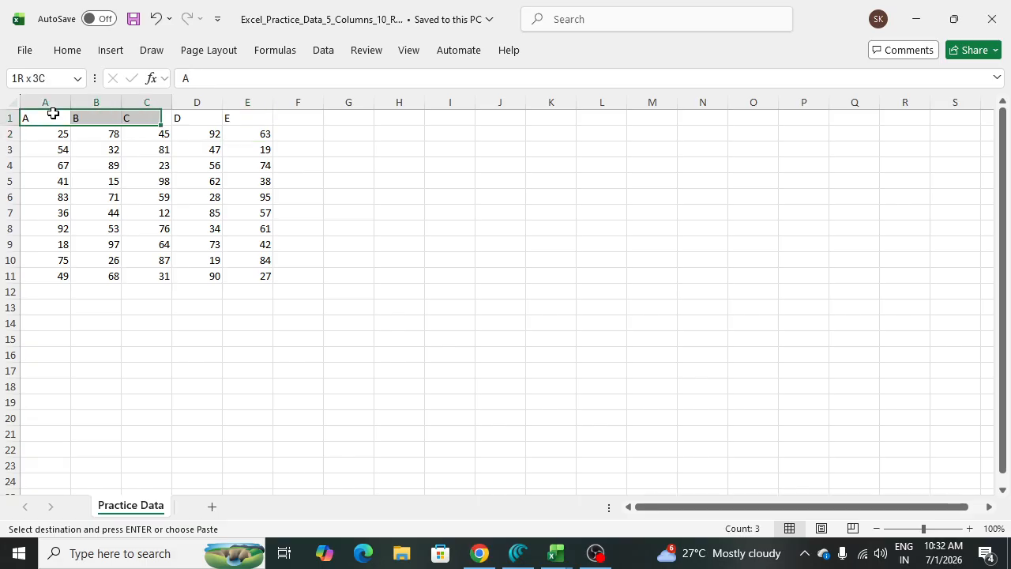
key(ctrl+shift+Down)
key(ctrl+v)
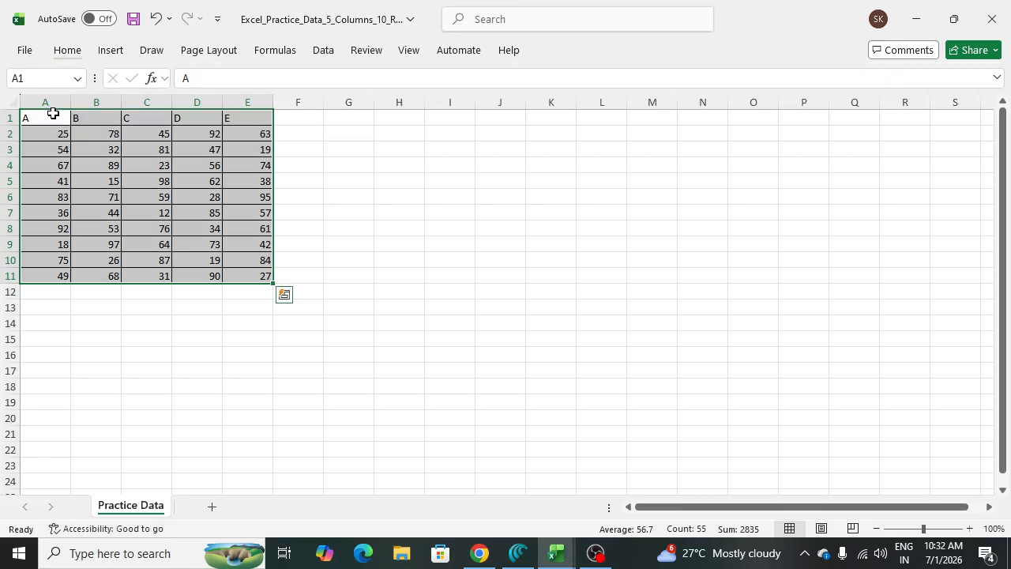
Center the contents of A1:E11 horizontally.
key(alt+h)
key(a)
key(c)
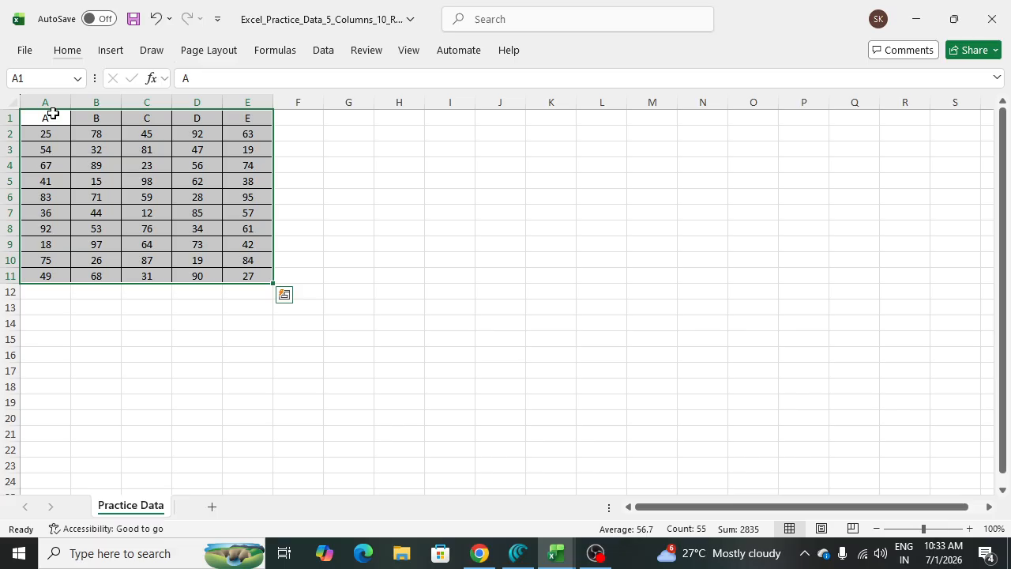
Open the Insert Function dialog for cell A12 and close it without inserting a function.
click(52, 295)
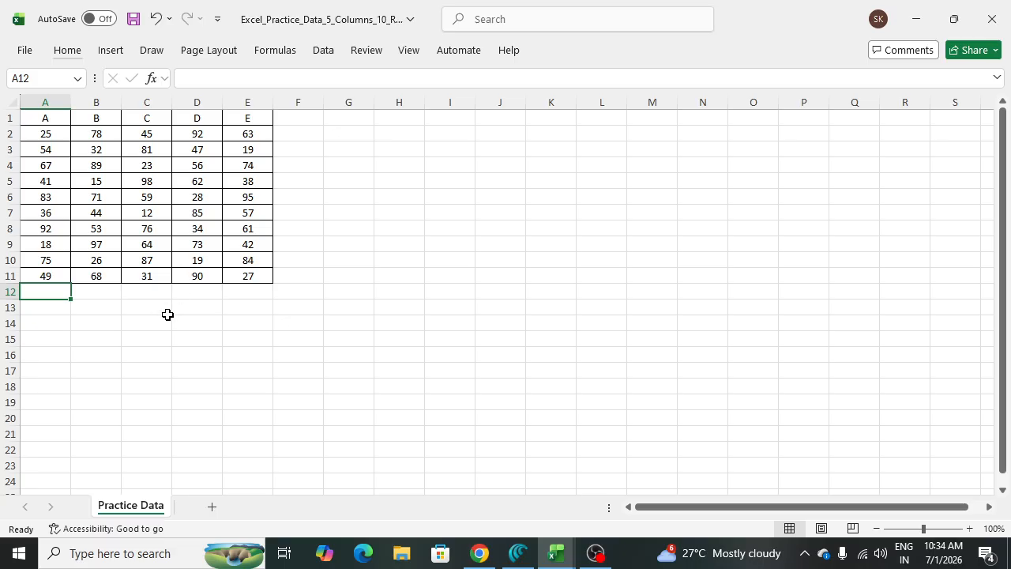
click(126, 292)
click(53, 289)
click(272, 52)
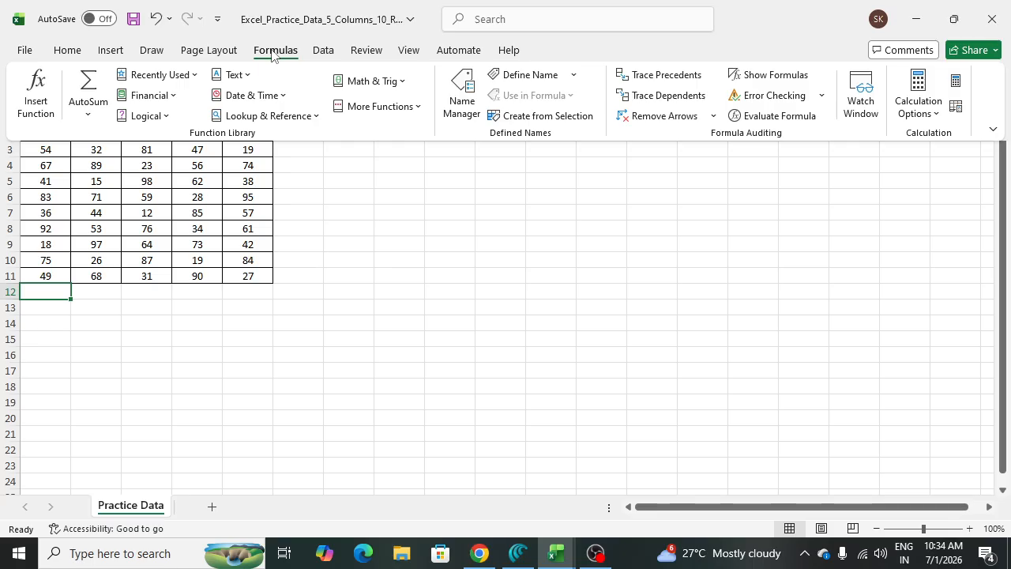
click(41, 116)
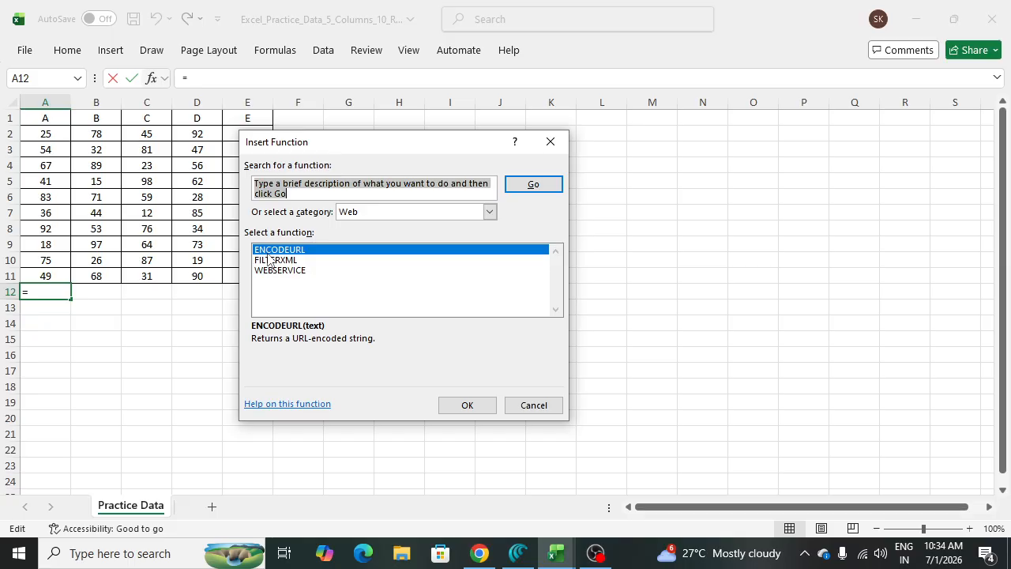
key(Escape)
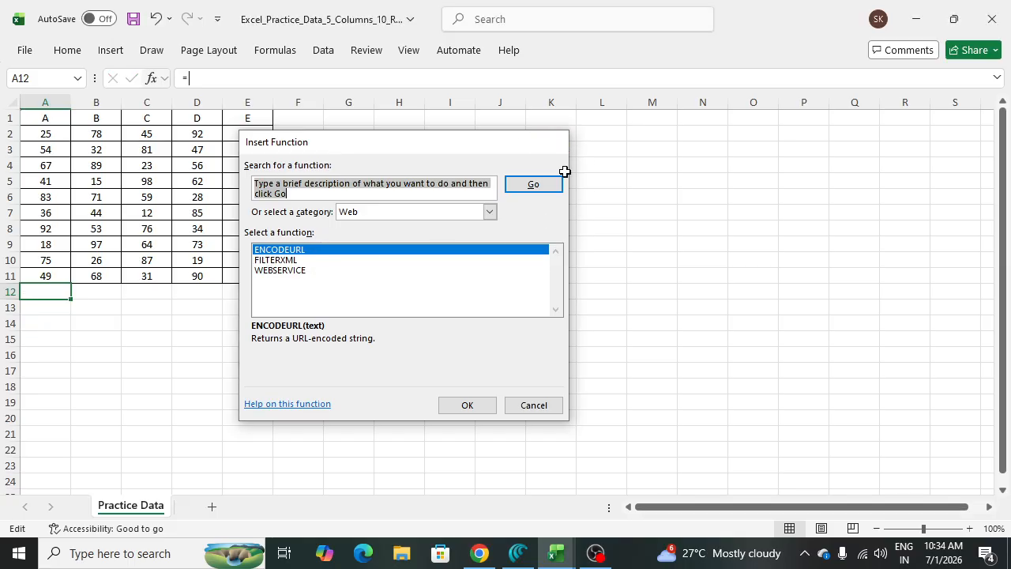
Examine the available AutoSum functions and the recently used functions without inserting any.
click(275, 51)
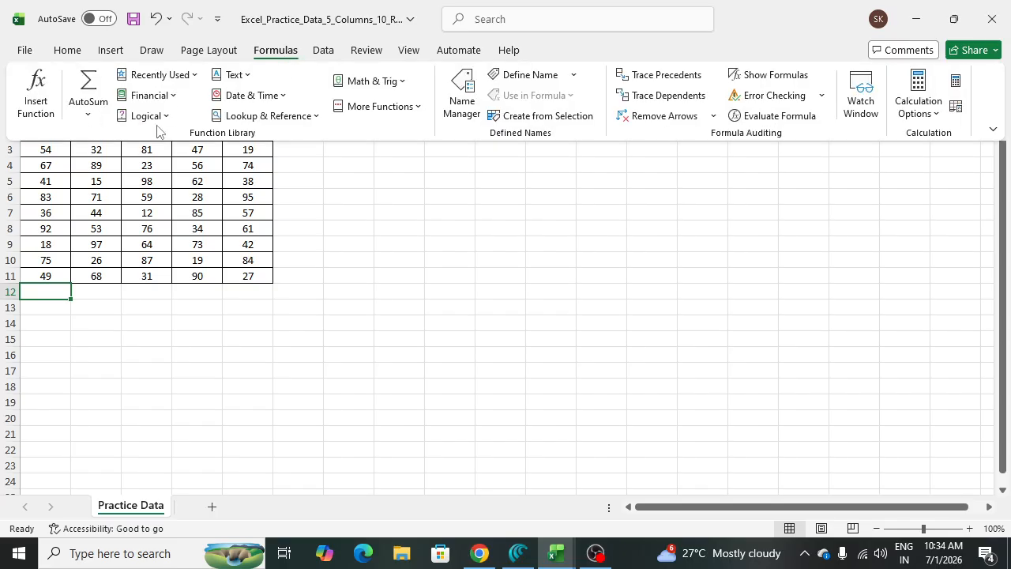
click(90, 117)
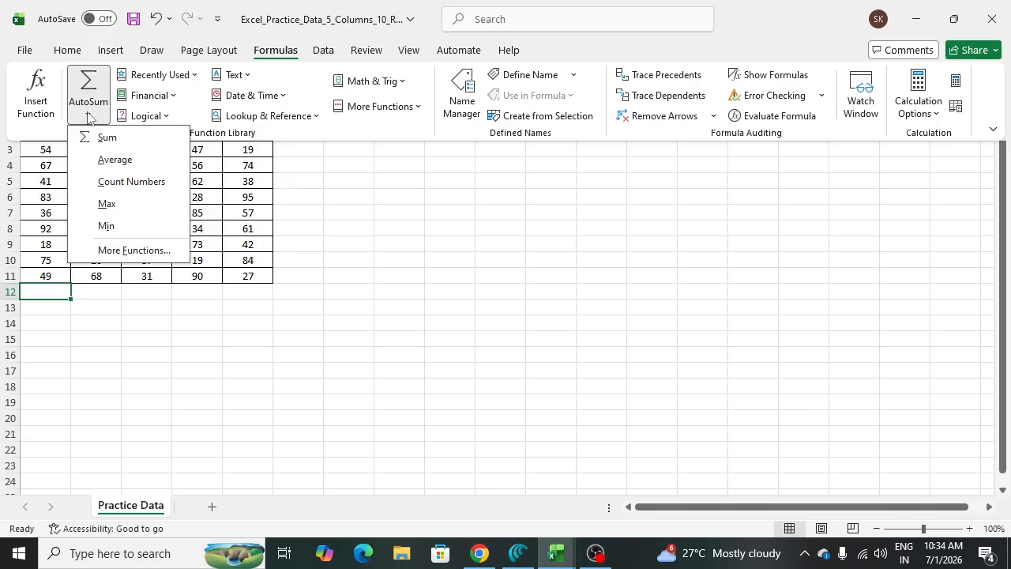
click(381, 199)
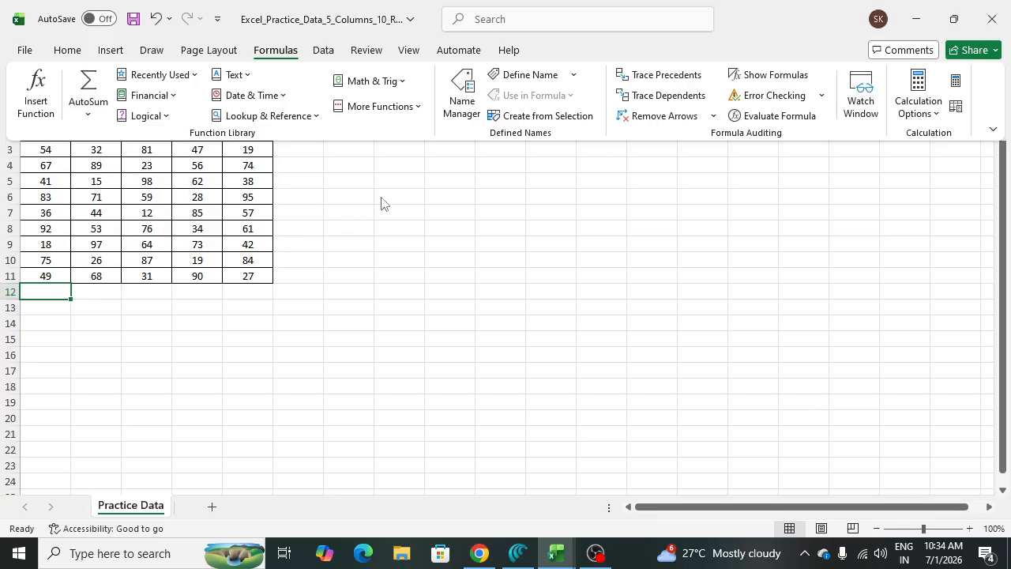
click(190, 75)
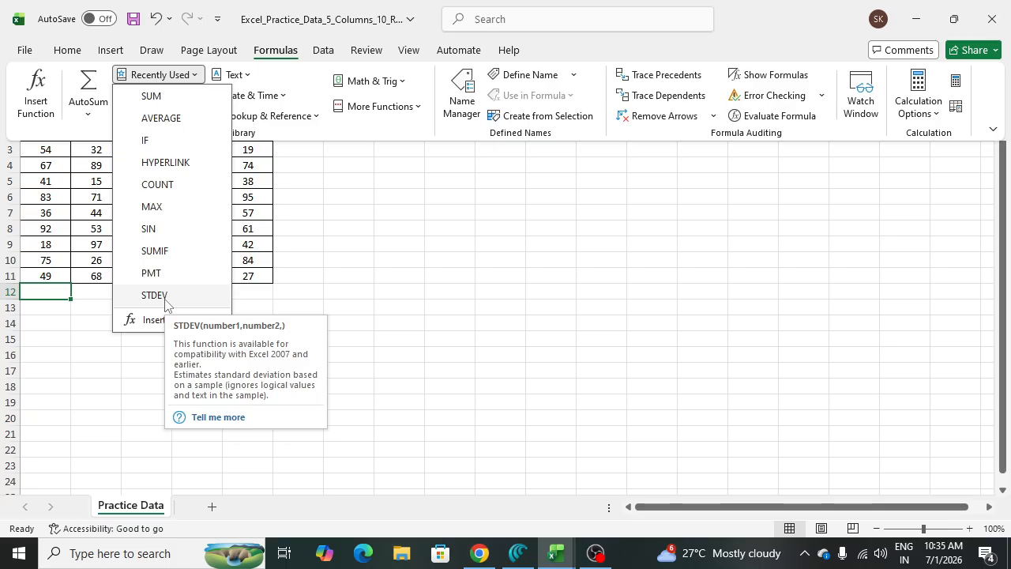
click(374, 266)
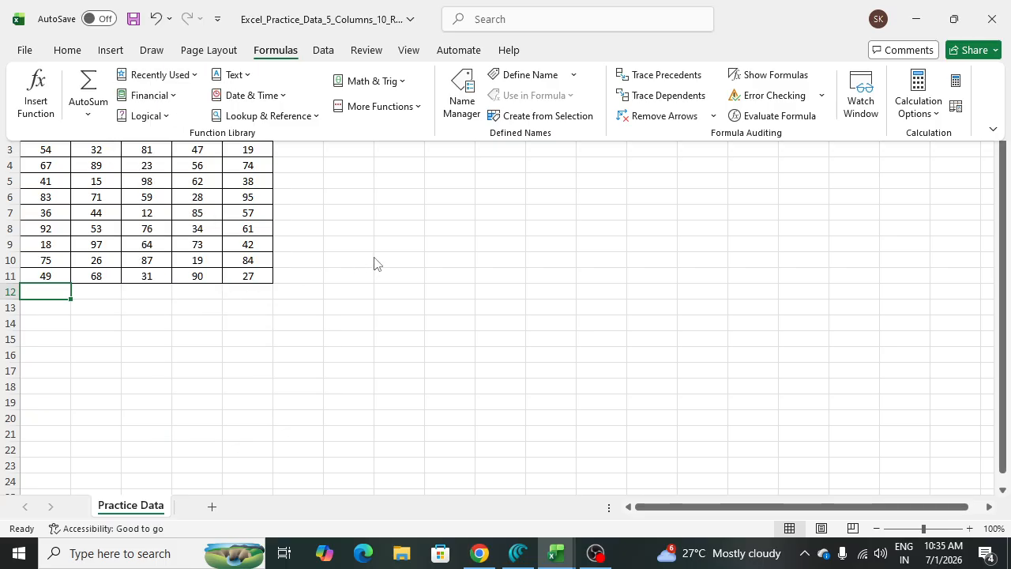
Browse the full range of Text functions without inserting one.
click(242, 79)
scroll(251, 190, down, 4)
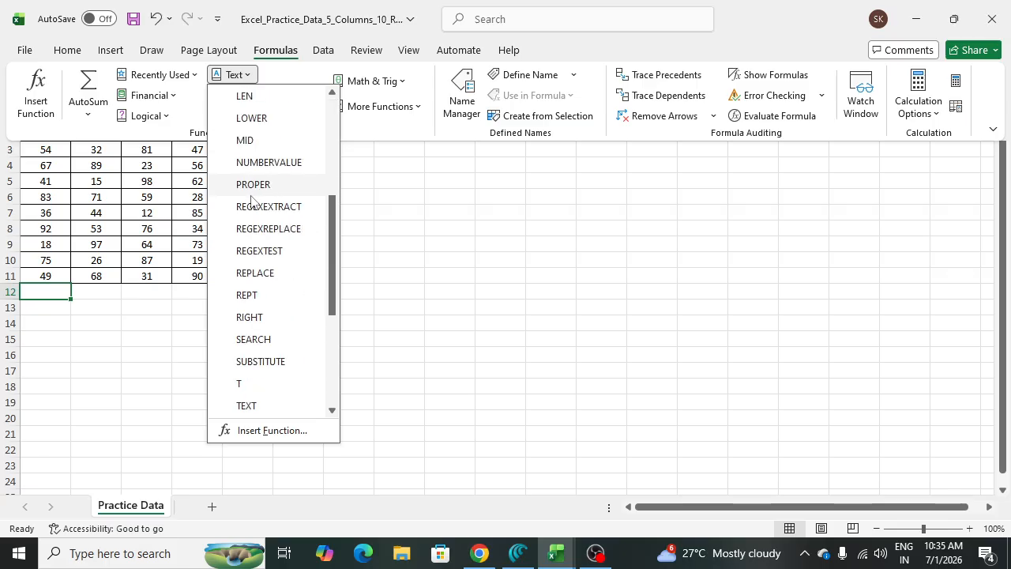
scroll(251, 203, down, 4)
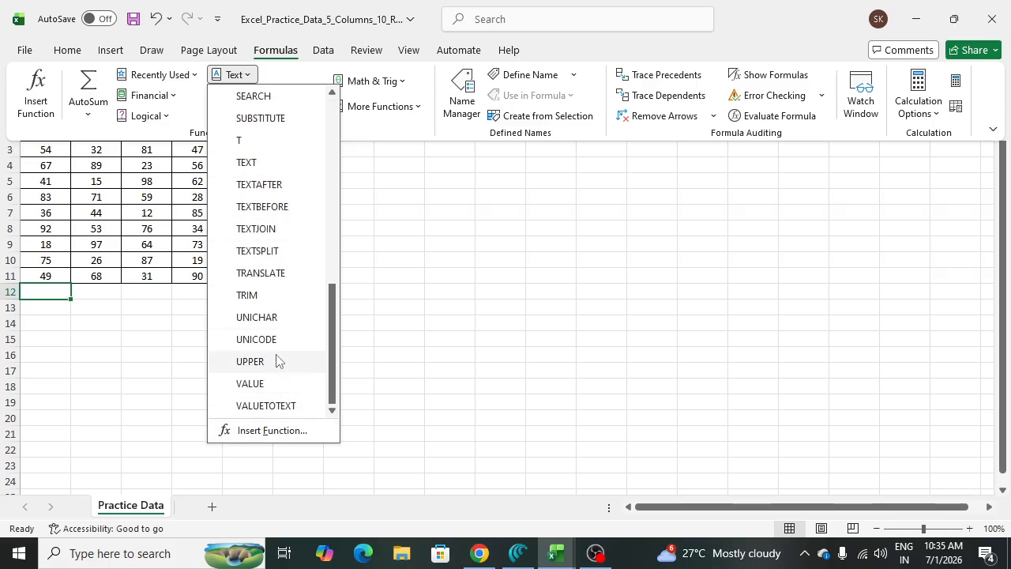
scroll(277, 319, up, 8)
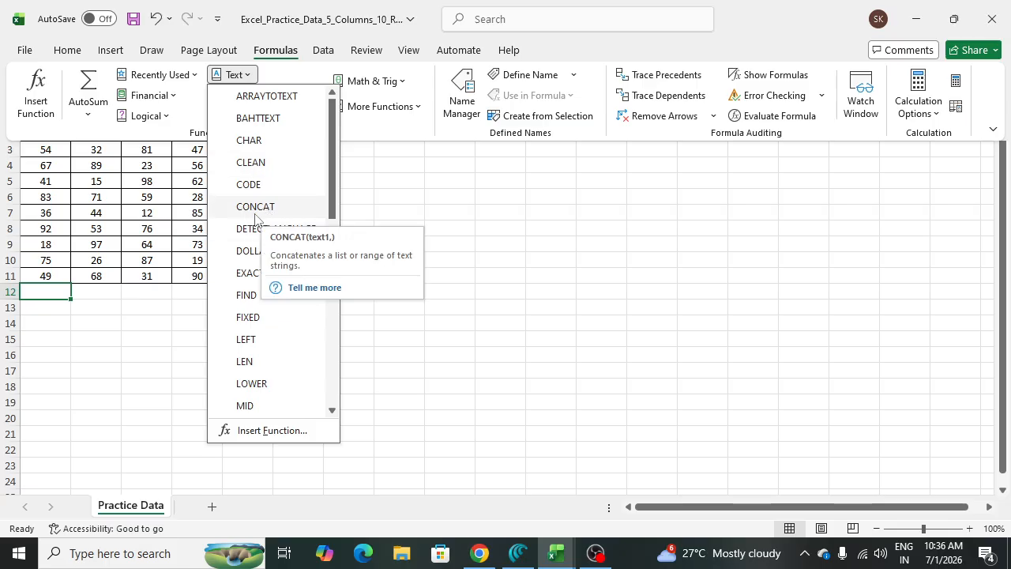
scroll(262, 307, down, 6)
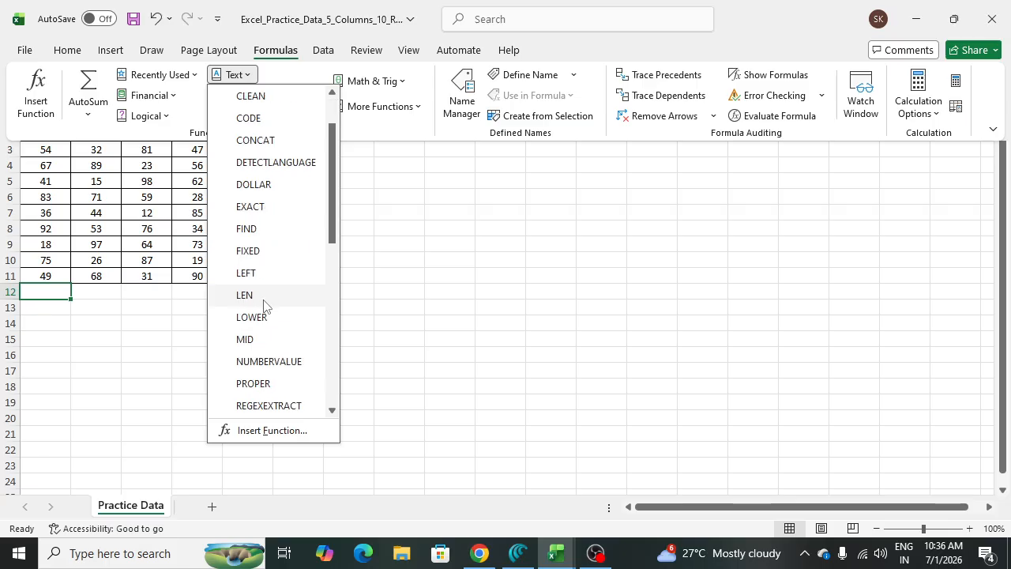
scroll(263, 305, down, 2)
click(547, 248)
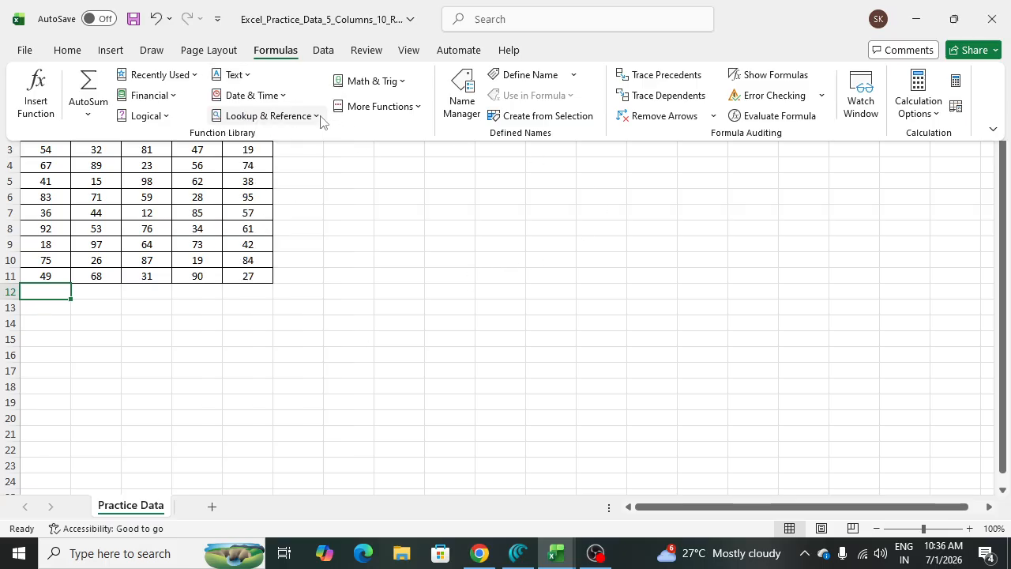
Examine the Math & Trig functions and the categories under More Functions.
click(372, 81)
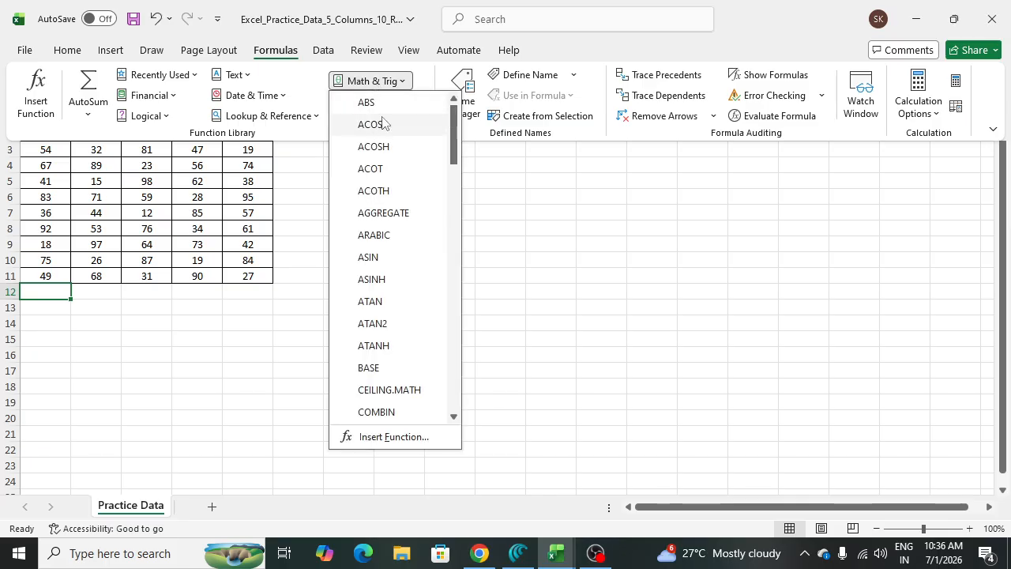
click(620, 292)
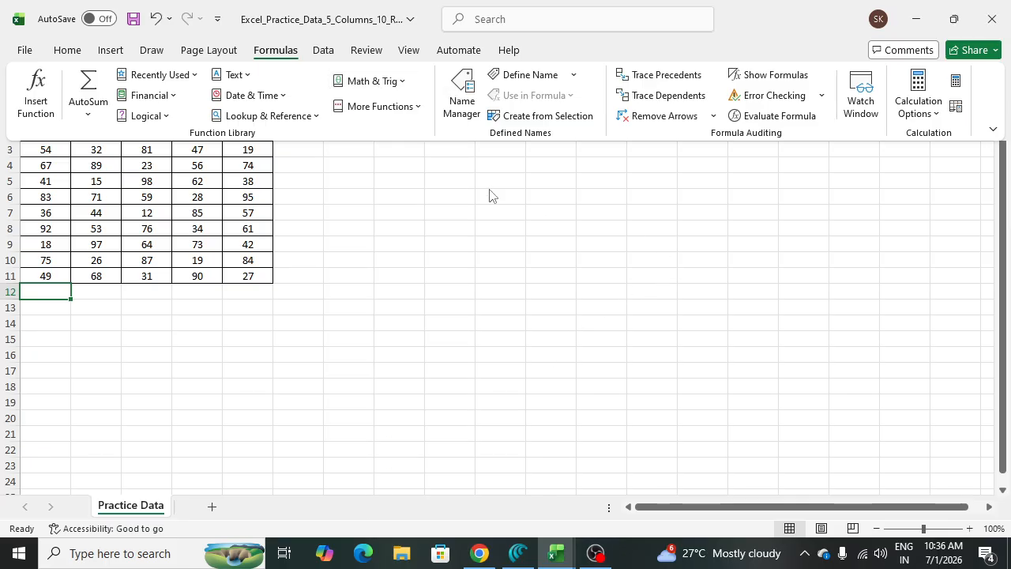
click(384, 106)
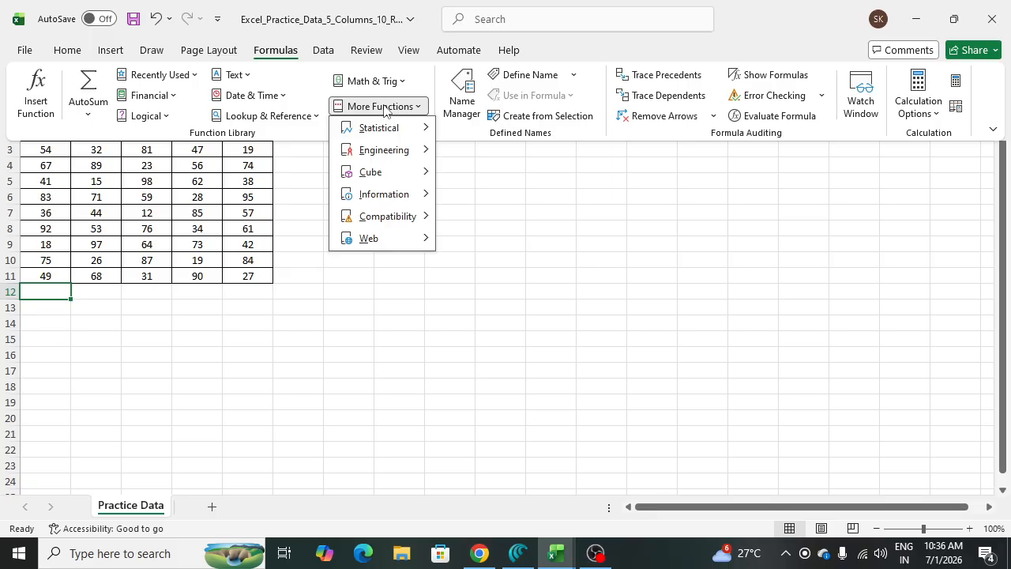
click(385, 81)
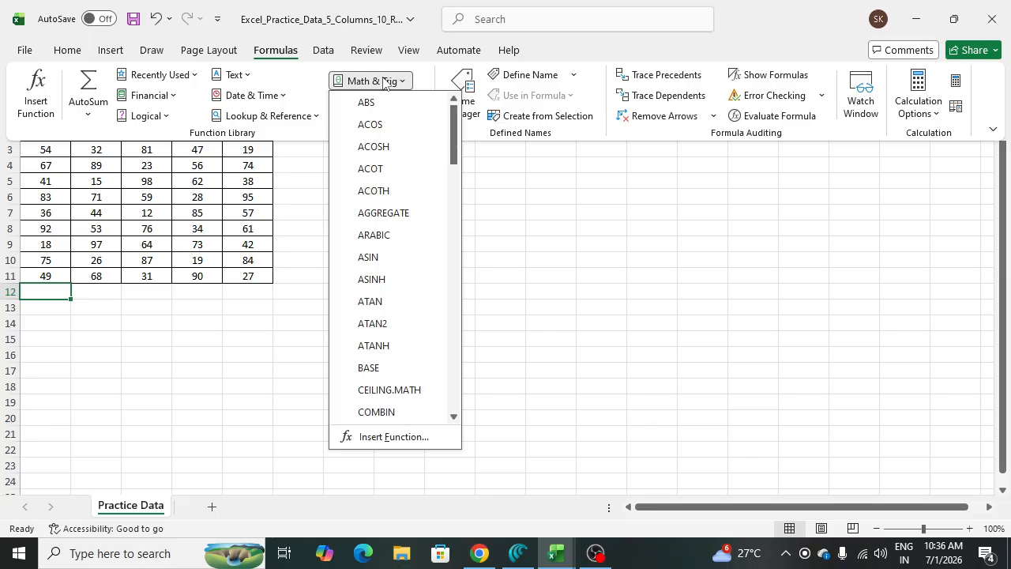
click(505, 197)
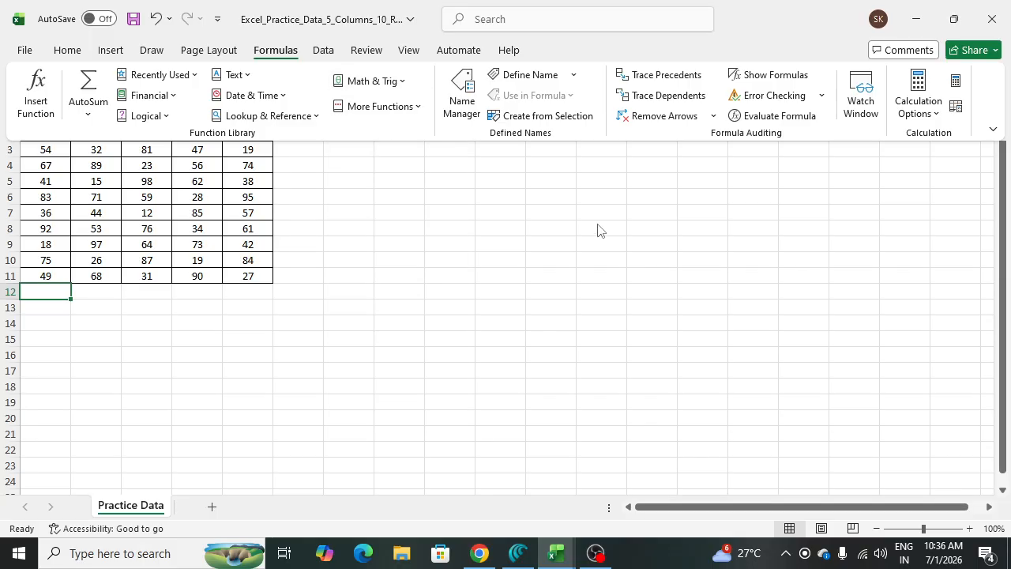
Browse the Lookup & Reference functions and check the workbook's Calculation Options.
click(284, 117)
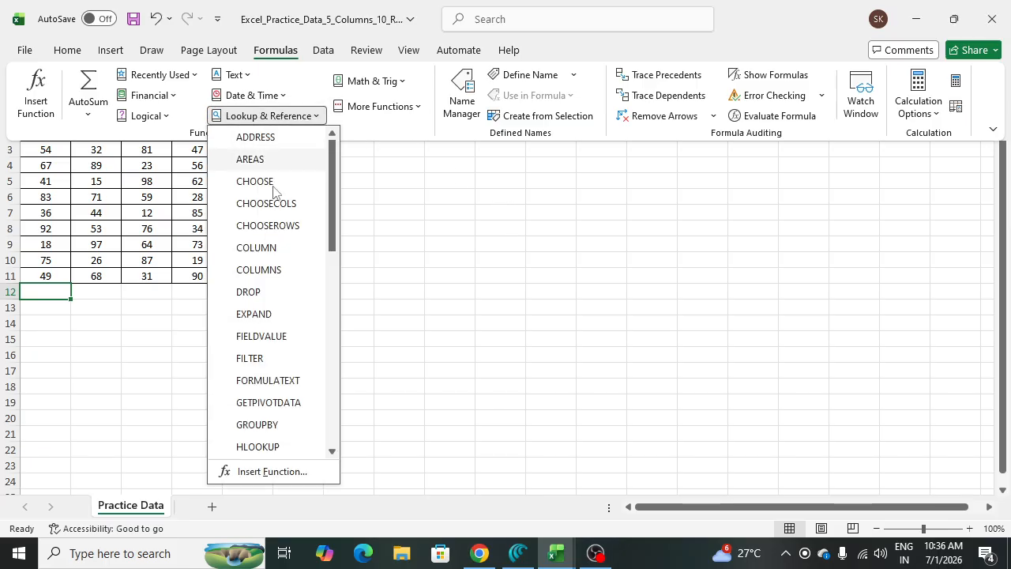
scroll(266, 205, down, 5)
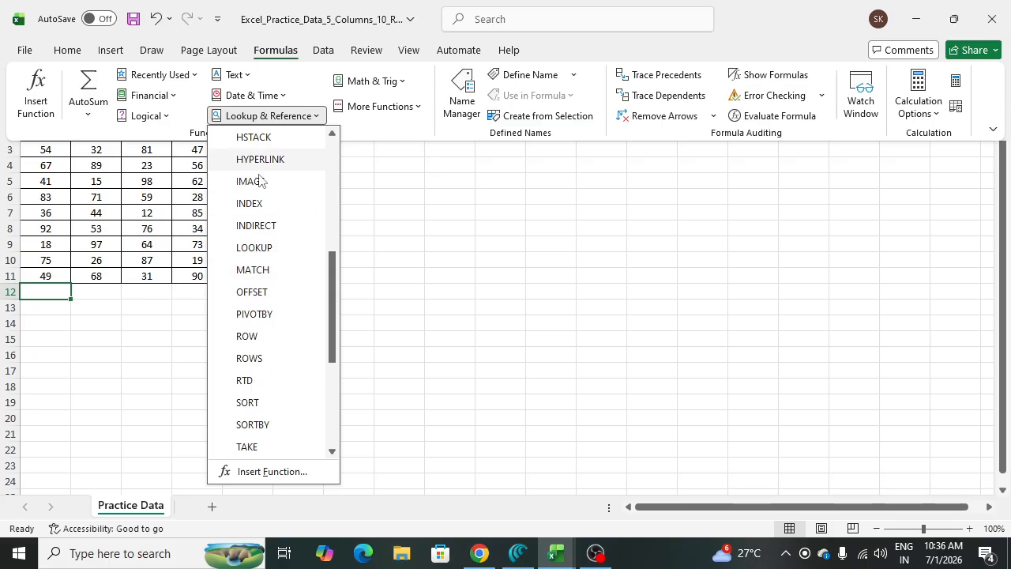
scroll(265, 206, down, 3)
scroll(277, 242, up, 2)
scroll(282, 237, up, 2)
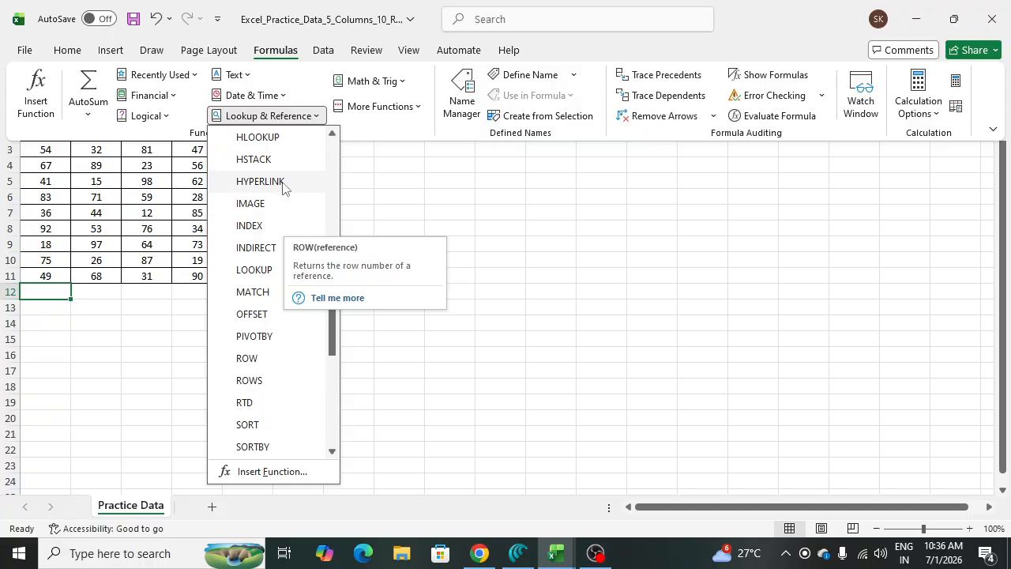
scroll(282, 193, down, 4)
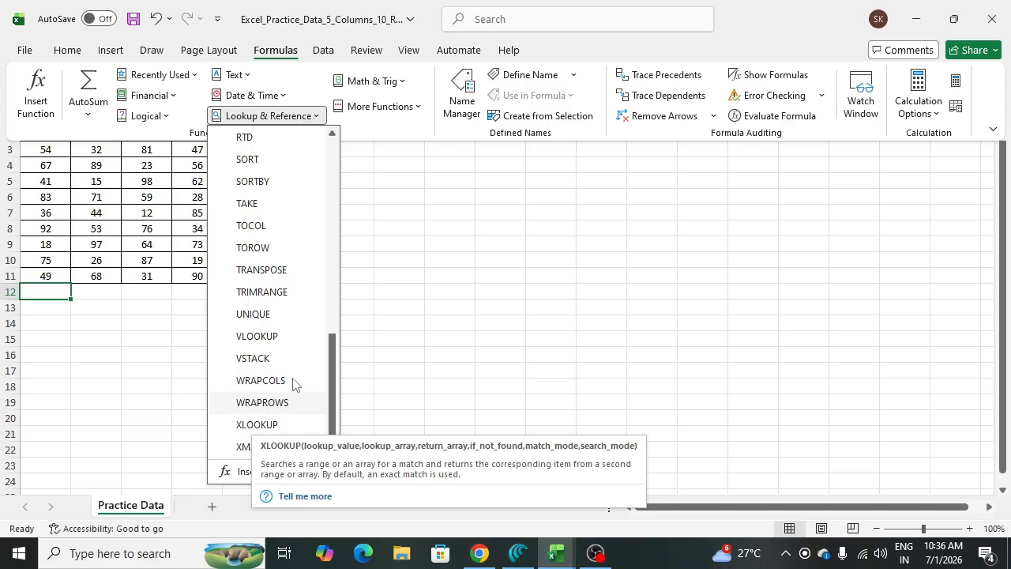
click(386, 234)
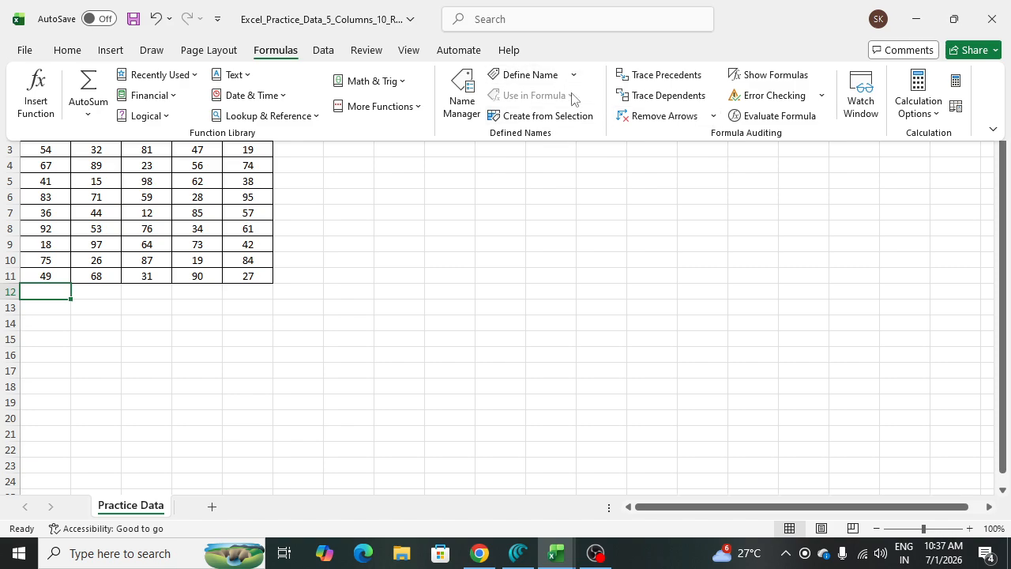
click(932, 118)
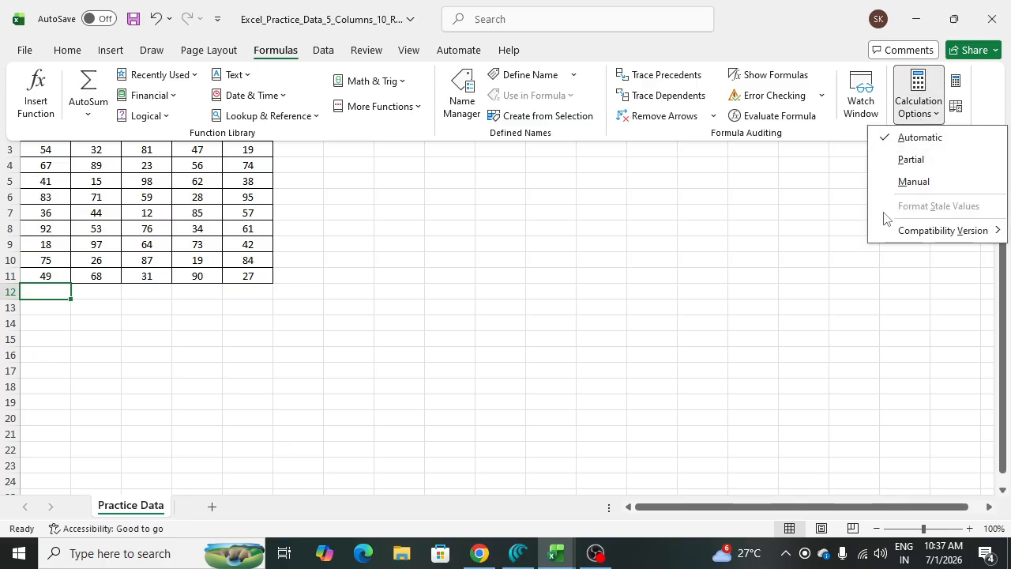
click(725, 197)
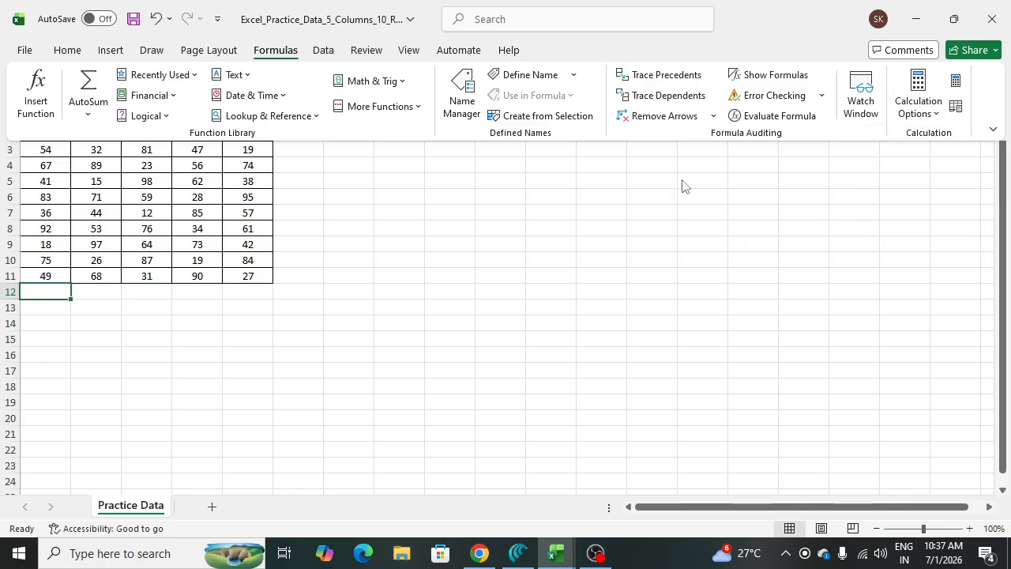
Turn on Show Formulas for the sheet and select cell A12 below the first data column.
click(782, 75)
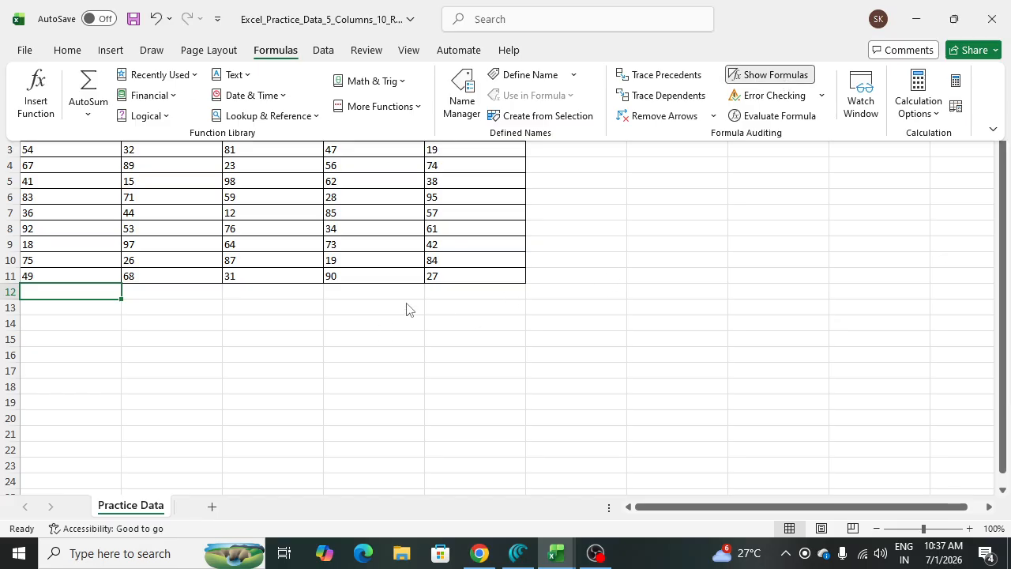
click(139, 314)
click(283, 278)
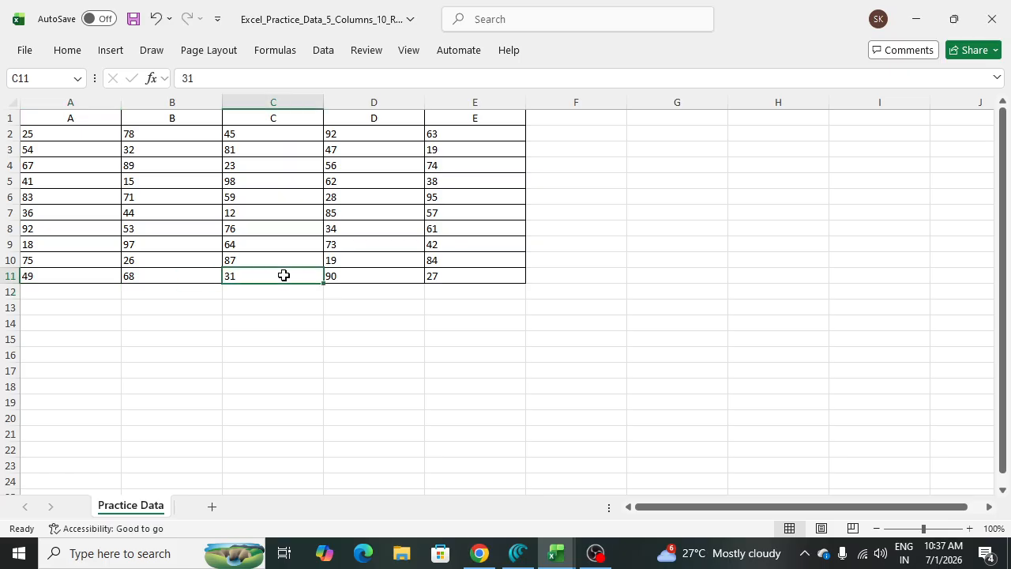
click(55, 278)
key(Down)
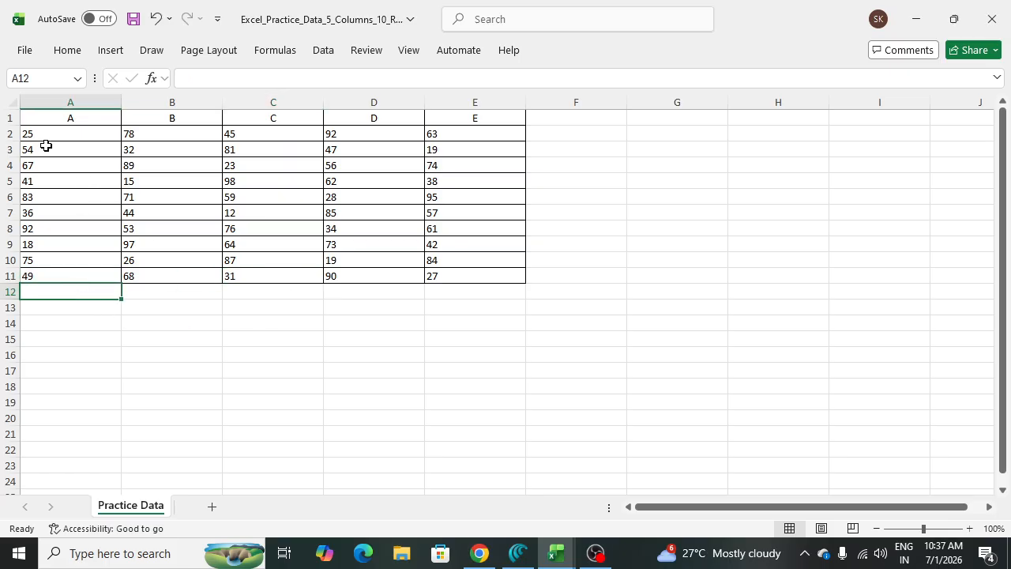
Select the numbers of the first data column, A2:A11.
drag(46, 136, 56, 283)
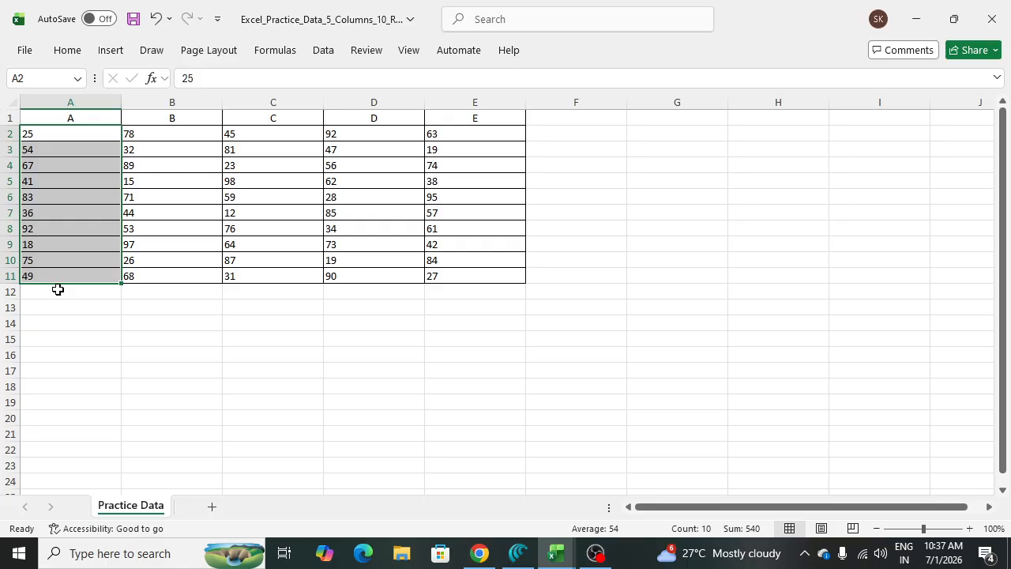
click(90, 145)
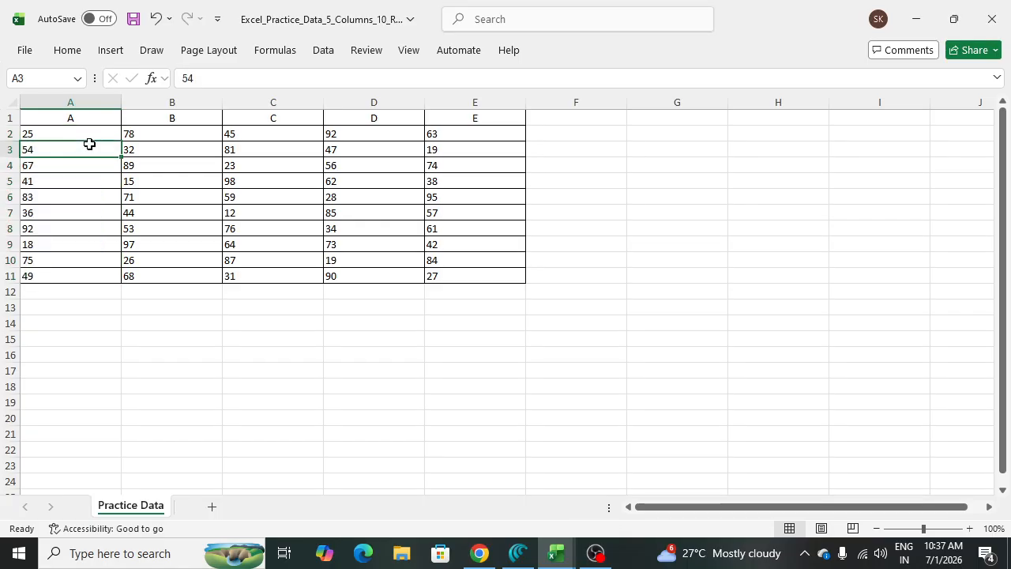
drag(73, 133, 95, 281)
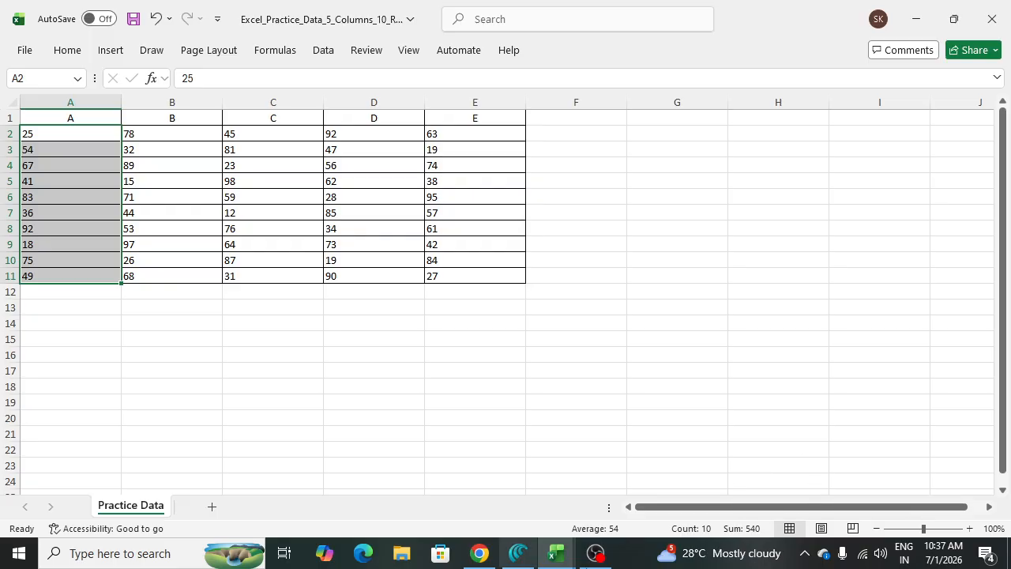
click(594, 555)
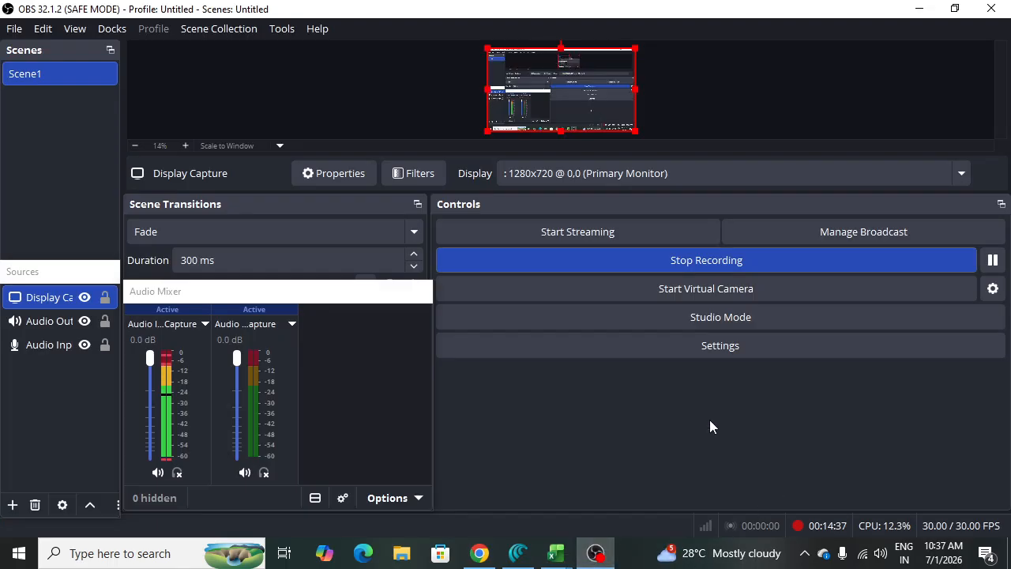
mouse_move(556, 553)
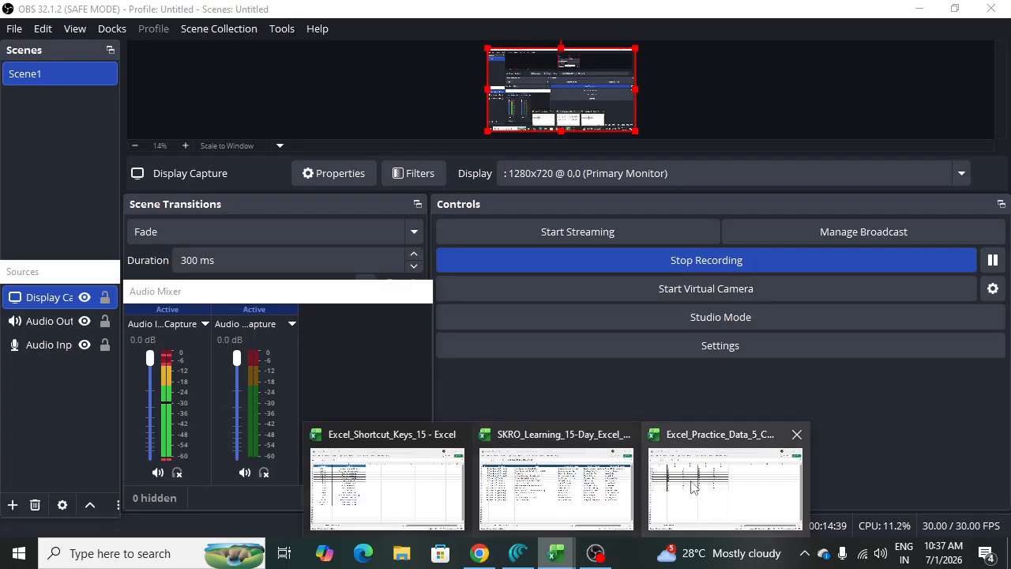
click(785, 485)
click(248, 332)
Insert an AutoSum formula totalling A2:A11 in cell A12.
click(82, 298)
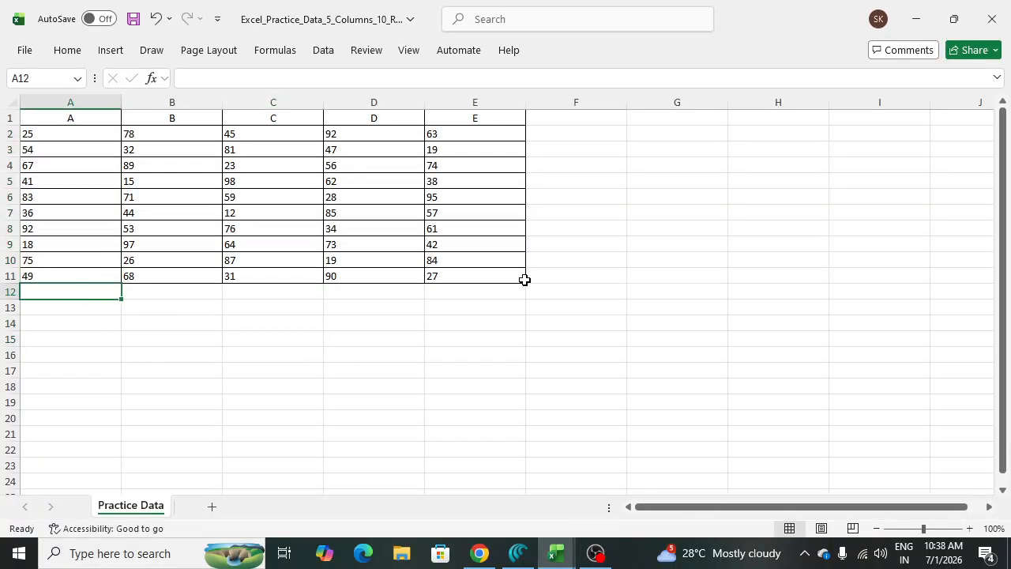
click(67, 51)
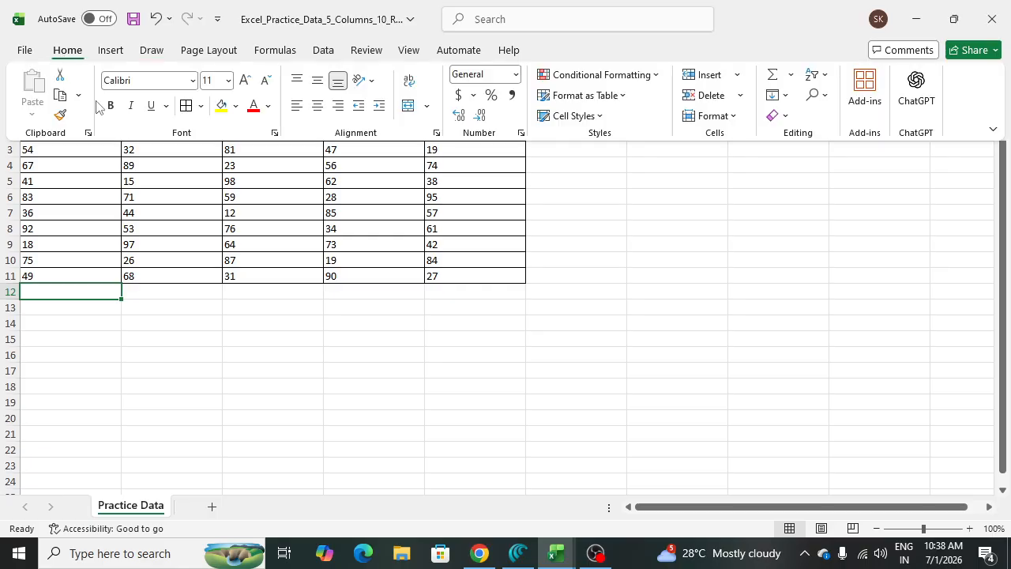
click(274, 53)
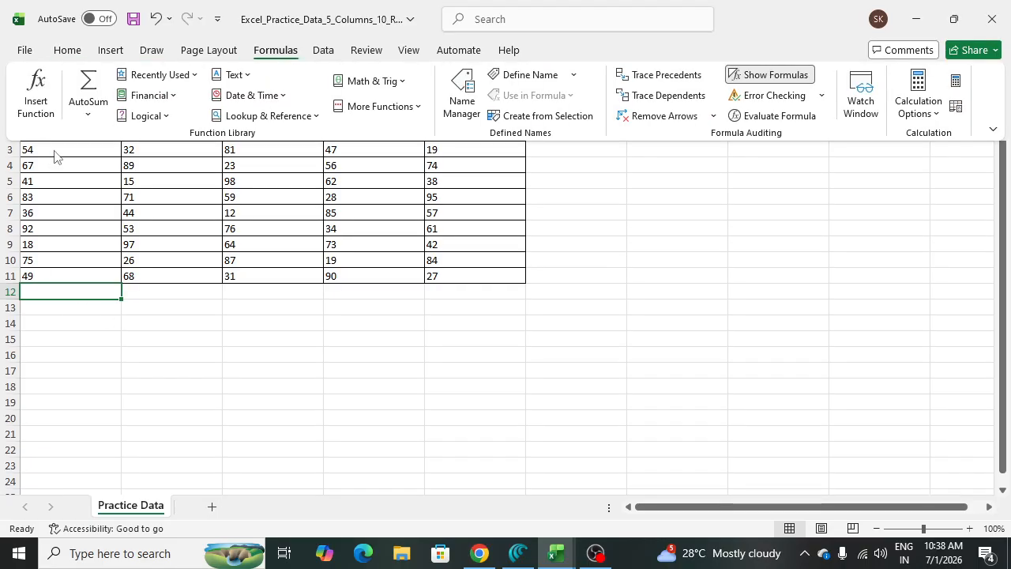
click(88, 117)
click(106, 136)
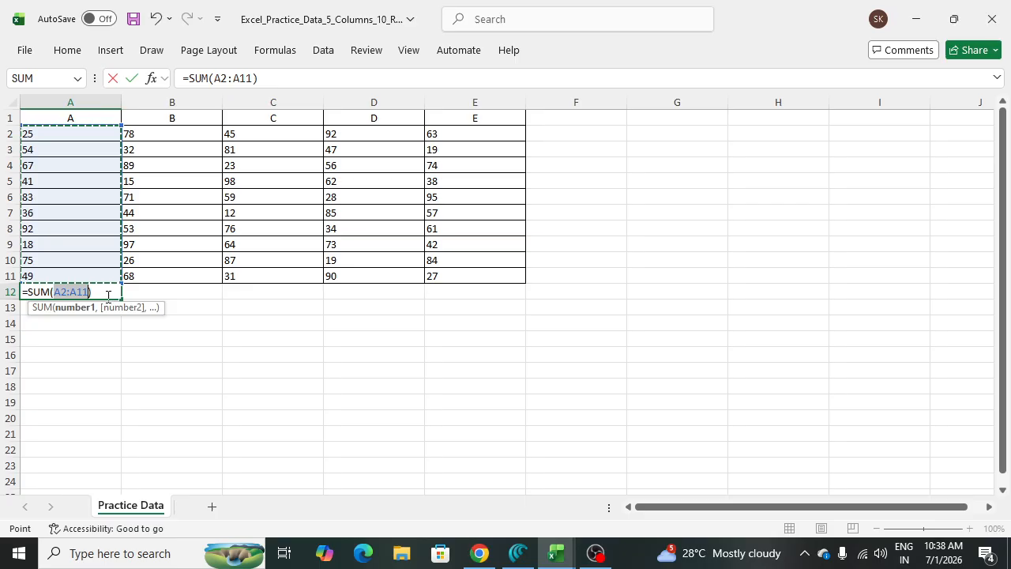
key(Return)
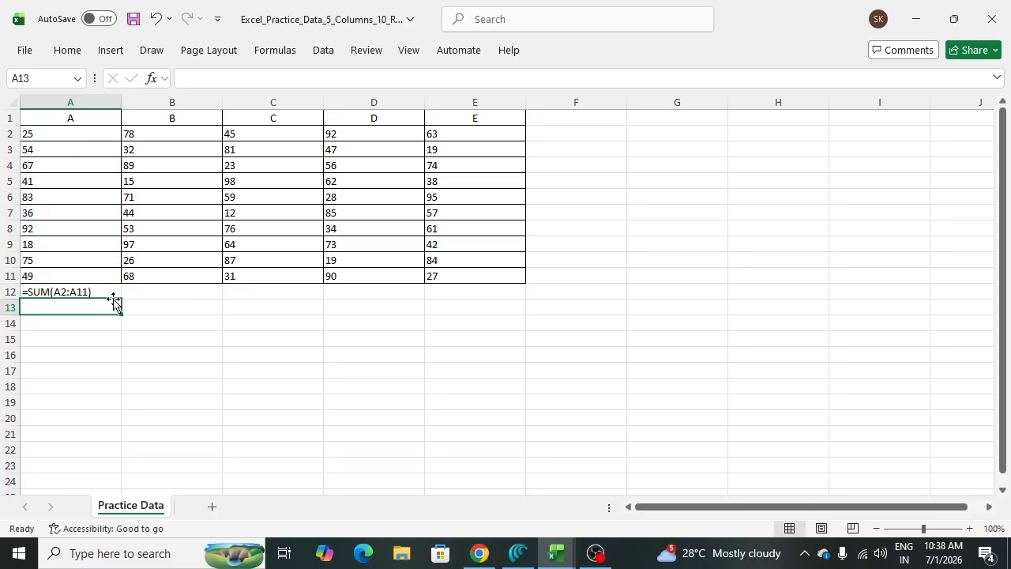
key(Up)
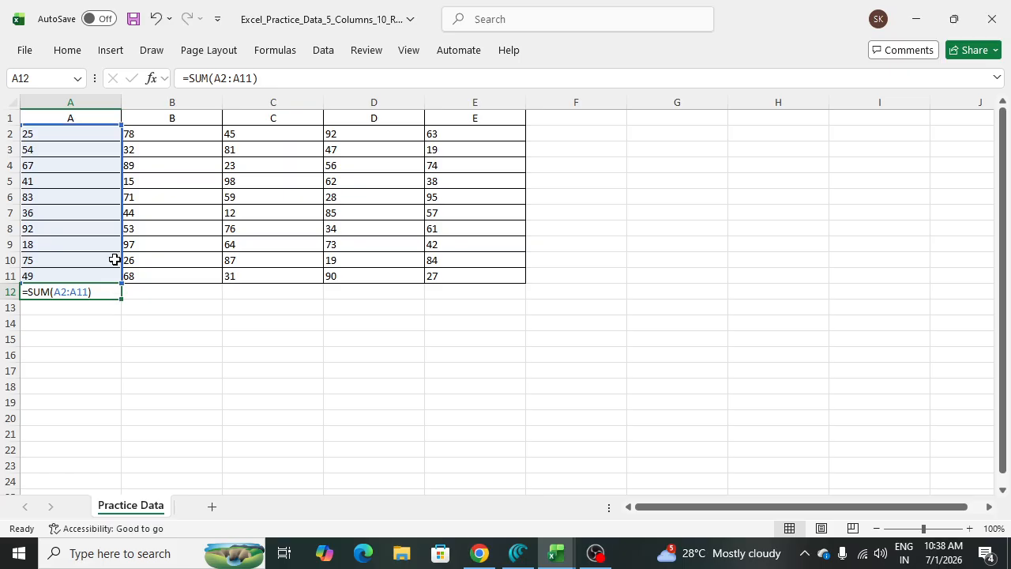
Repeat the AutoSum insertion in A12, keeping the range A2:A11.
click(68, 50)
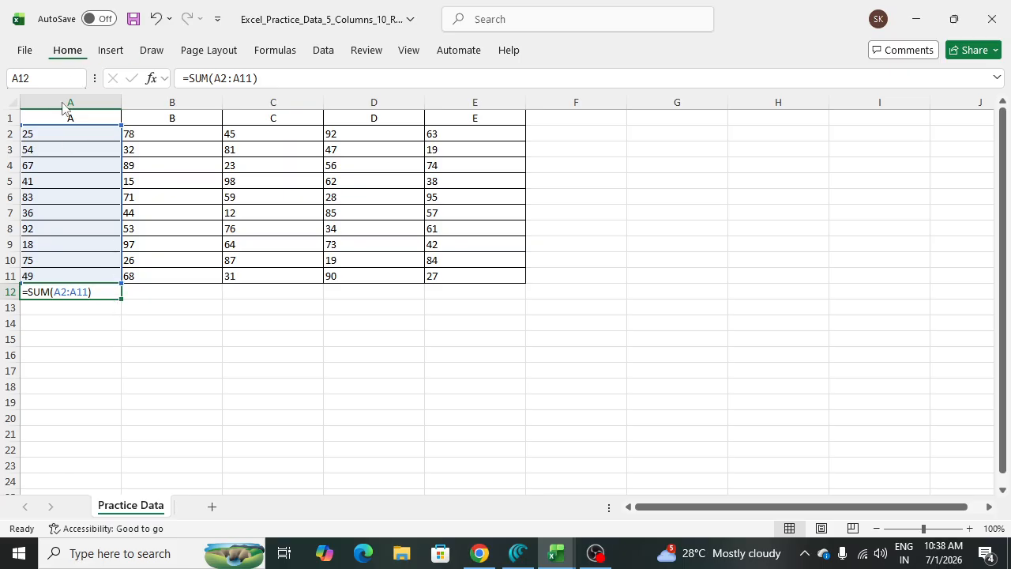
click(275, 50)
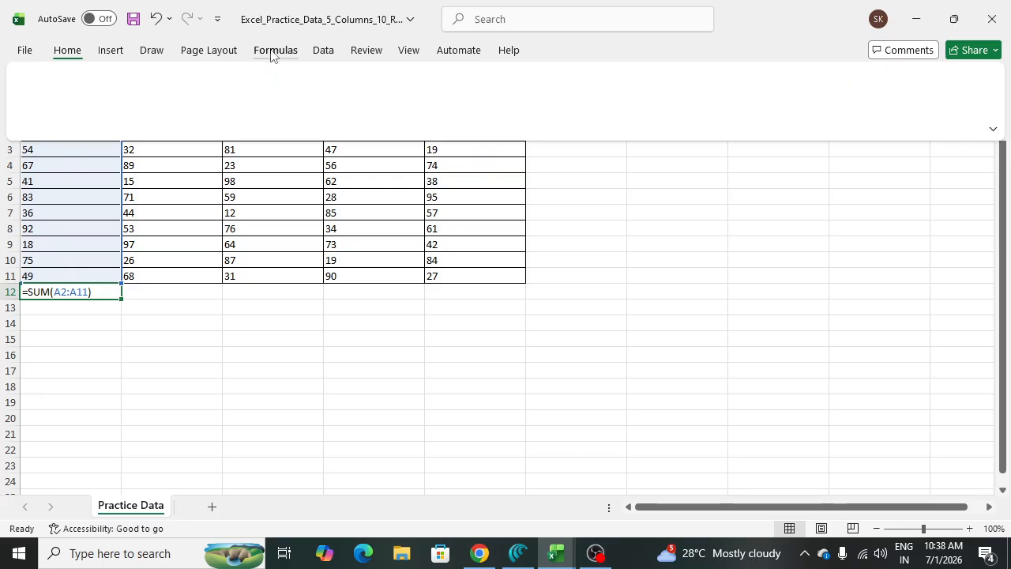
click(87, 116)
click(108, 138)
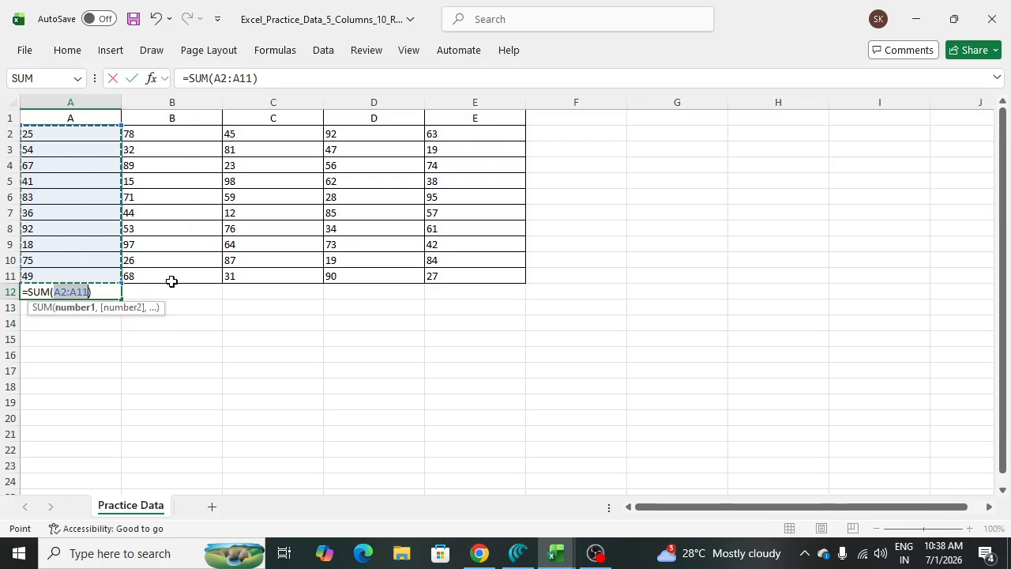
click(101, 292)
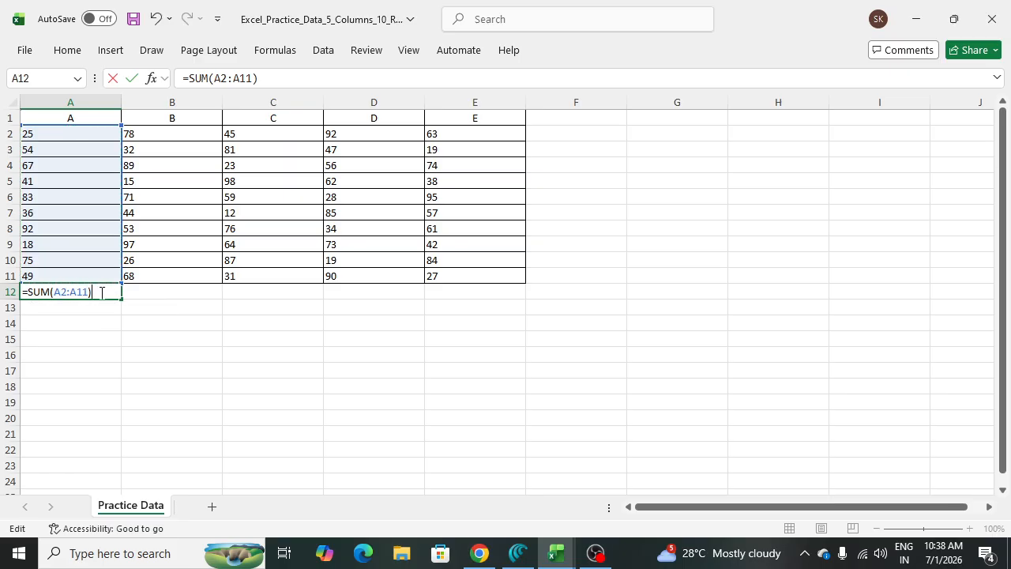
key(Return)
click(101, 292)
key(BackSpace)
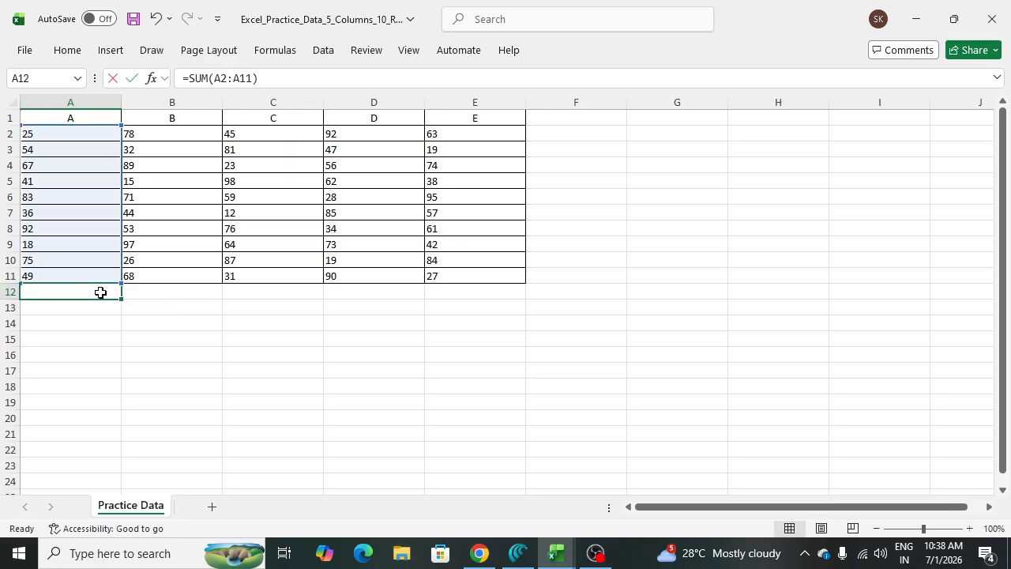
text(=sum)
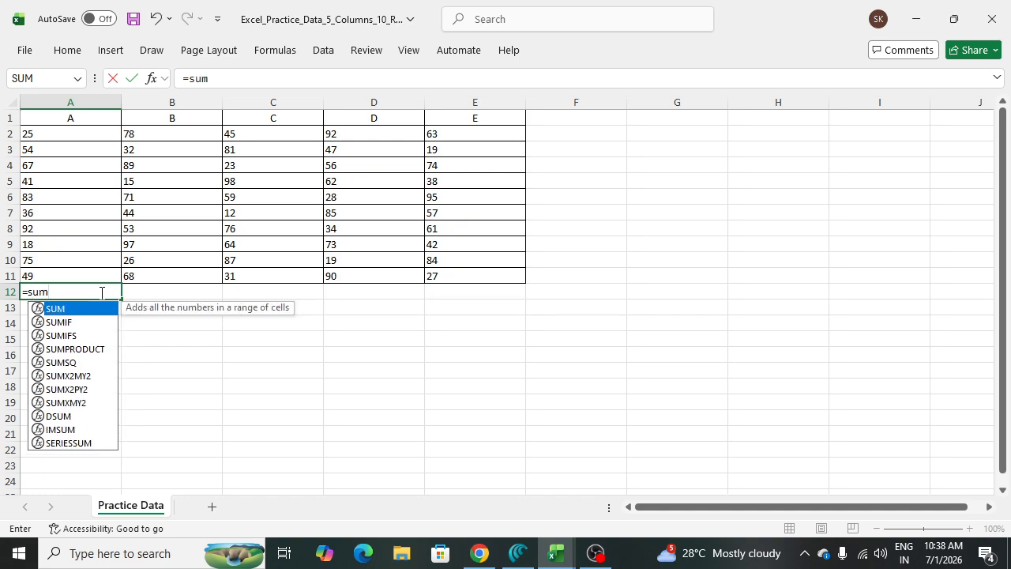
key(Return)
click(101, 292)
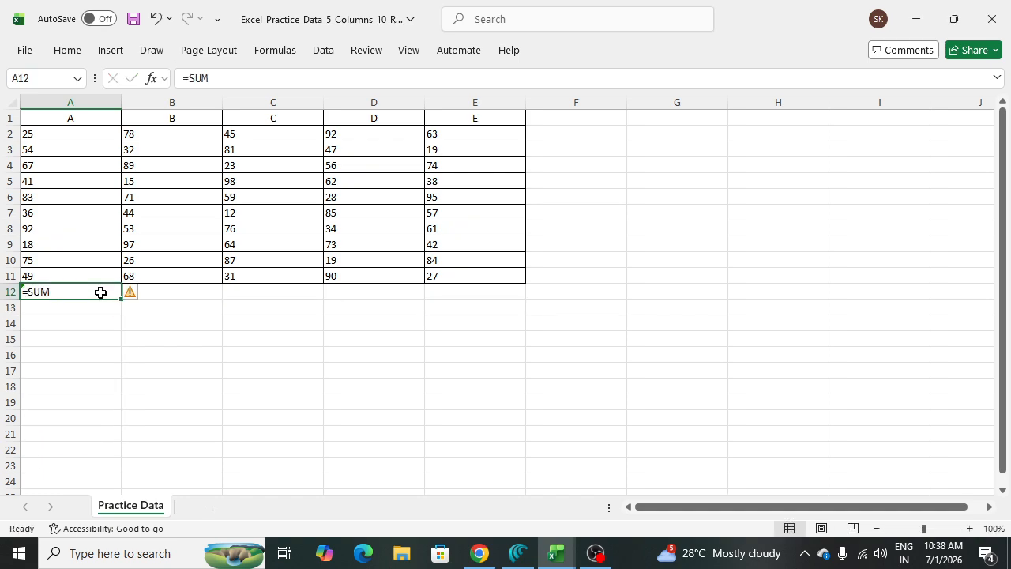
text(=sum)
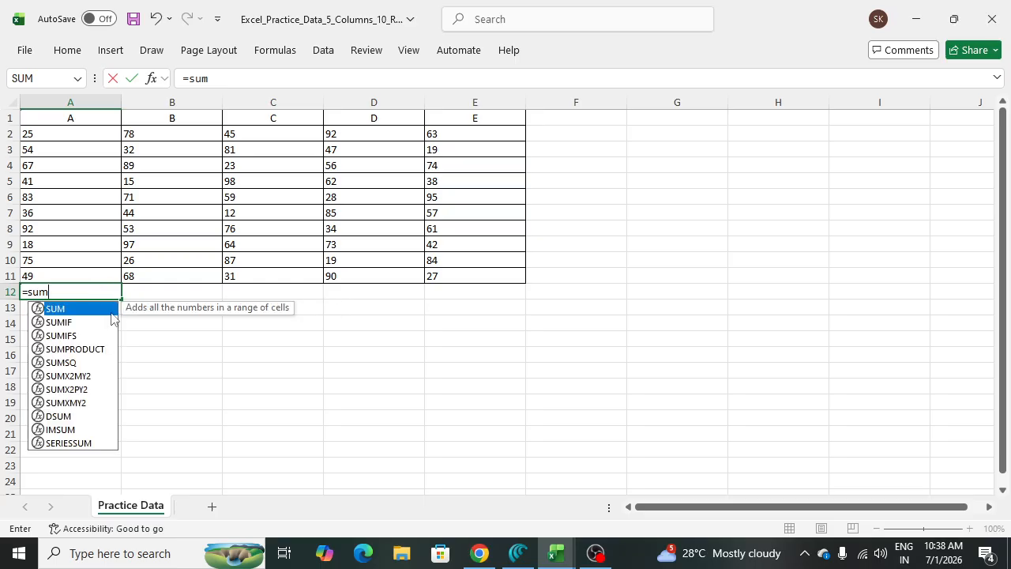
key(BackSpace)
key(BackSpace)
key(BackSpace)
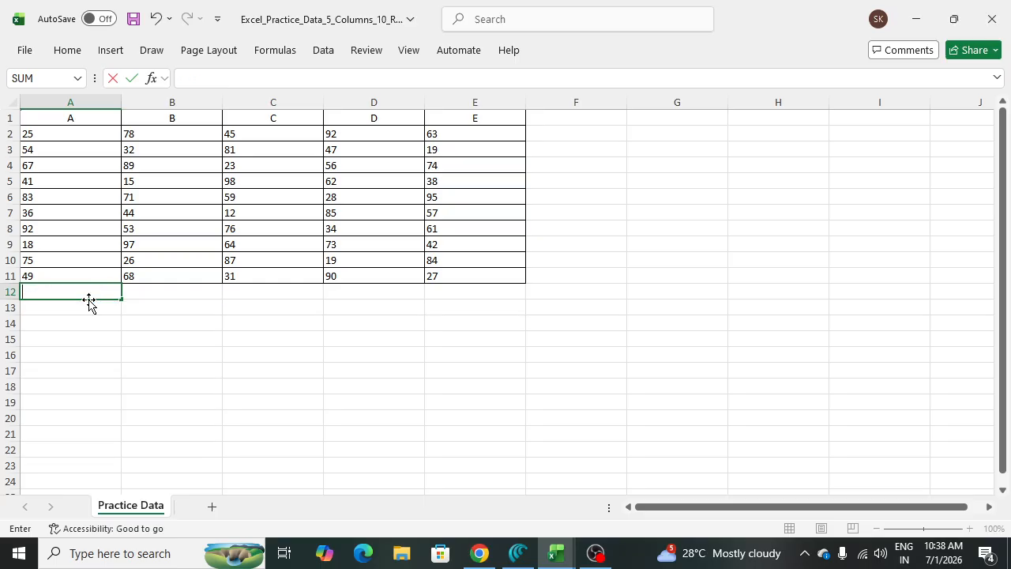
text(sum)
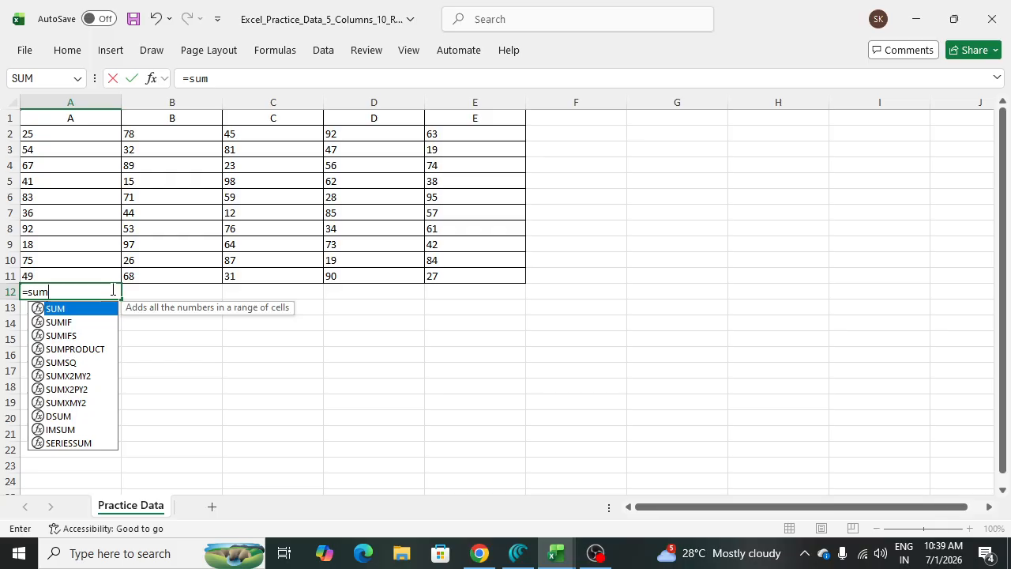
key(Tab)
key(BackSpace)
key(BackSpace)
key(BackSpace)
key(BackSpace)
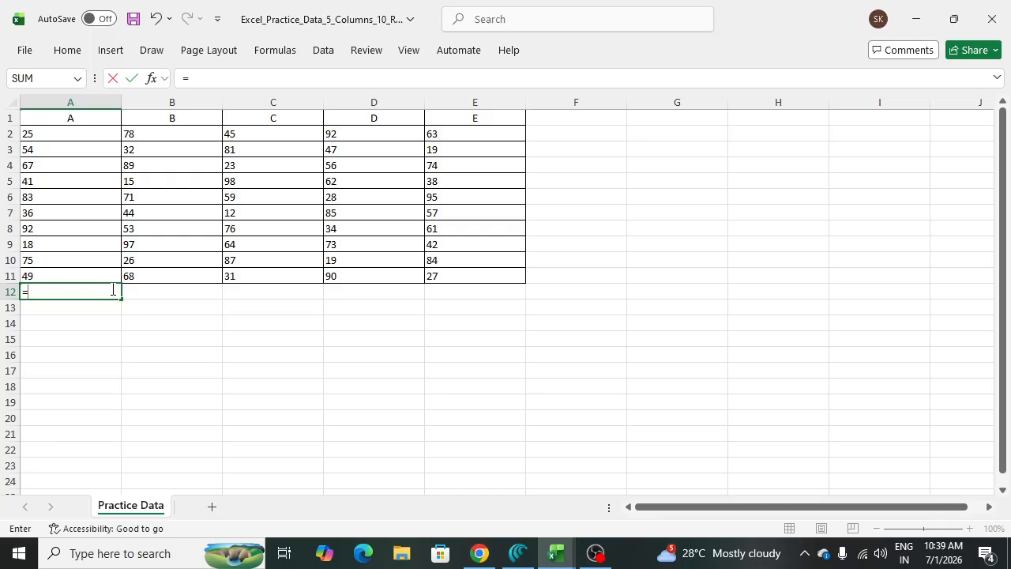
Enter the formula =SUM(A2:A11) by hand in cell A12, choosing the suggested SUM function and selecting the range.
text(=sum)
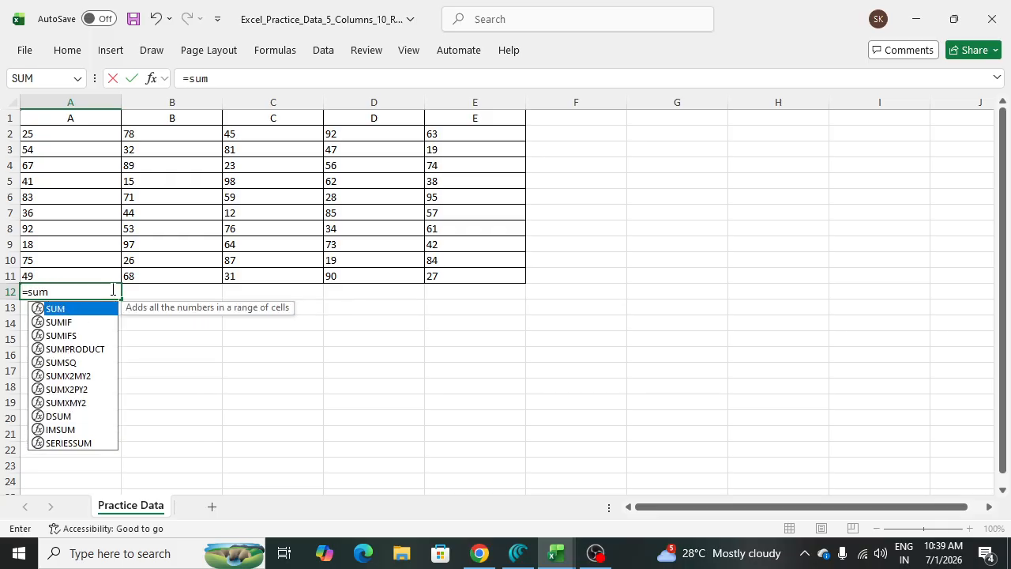
double_click(70, 309)
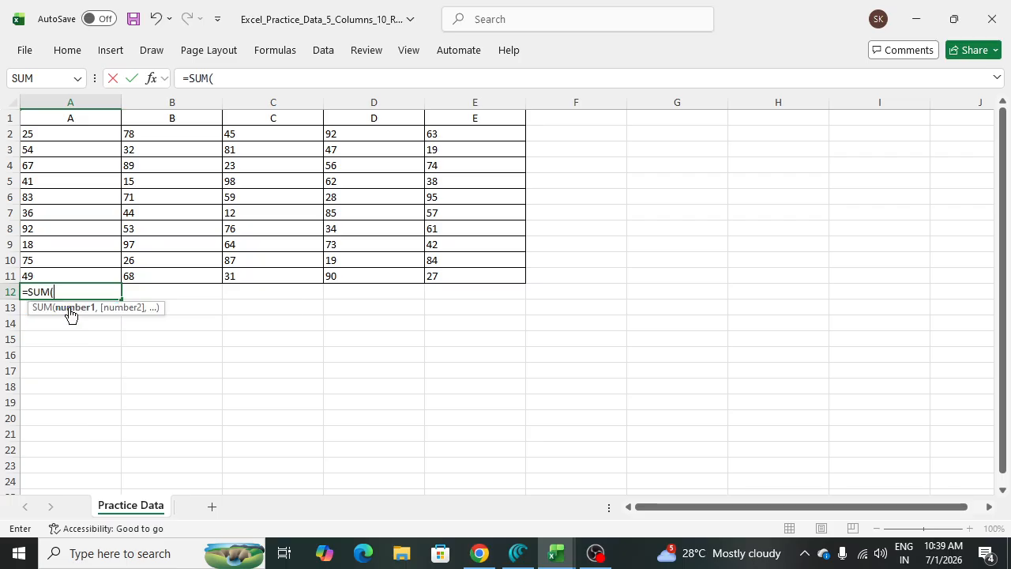
drag(58, 135, 81, 275)
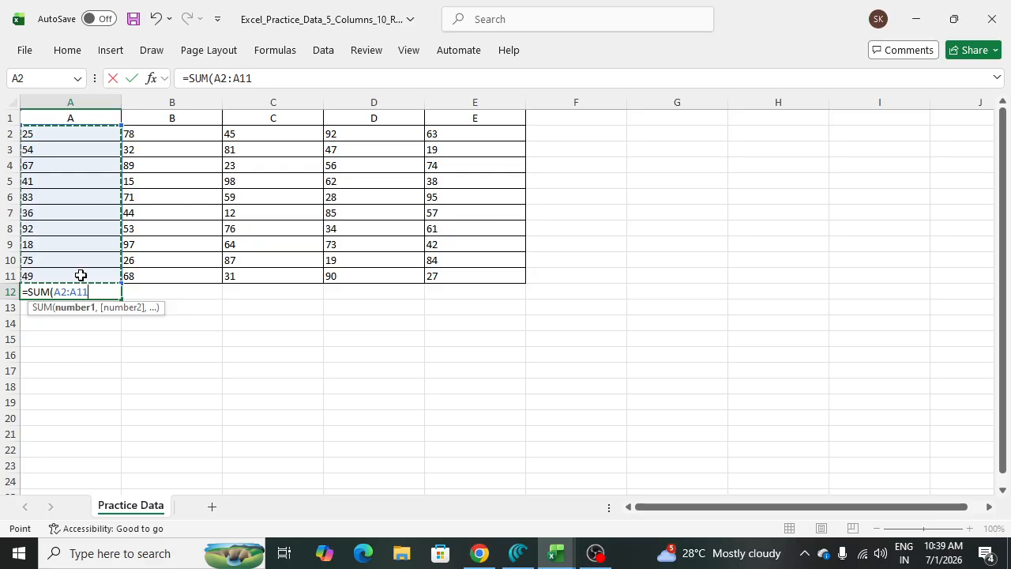
text())
key(Return)
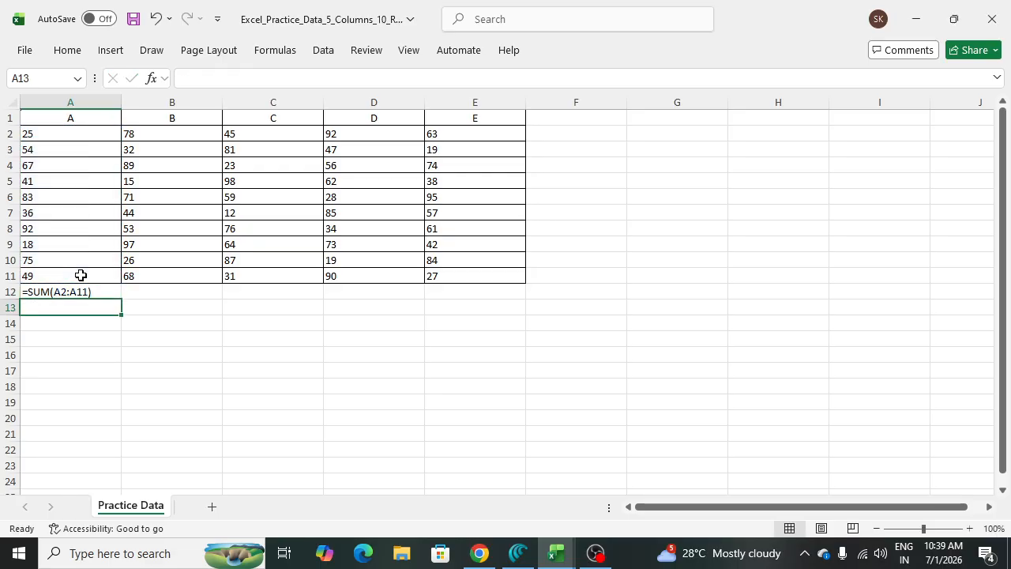
key(Up)
key(Down)
key(Up)
key(Up)
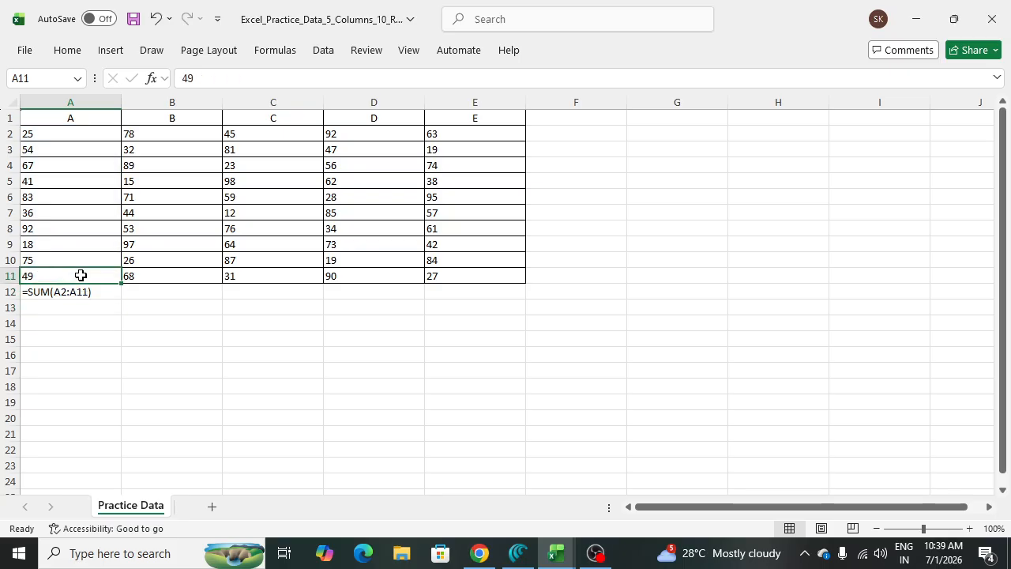
key(Down)
key(Up)
key(Down)
key(Down)
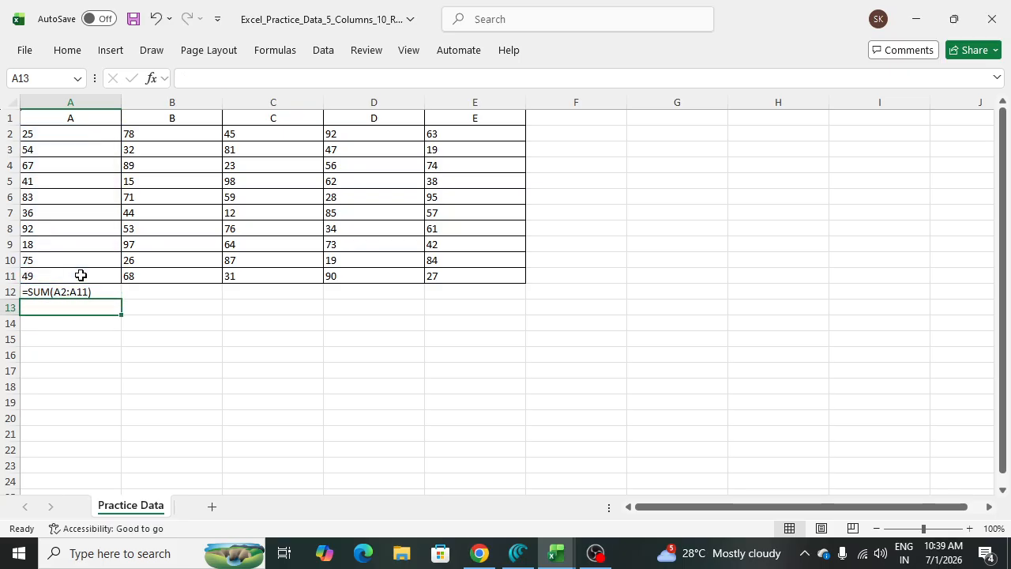
Replace the SUM formula in A12 with a copy of the blank cell A14 and end copy mode.
key(Up)
key(Down)
key(Down)
key(ctrl+c)
key(Up)
key(Up)
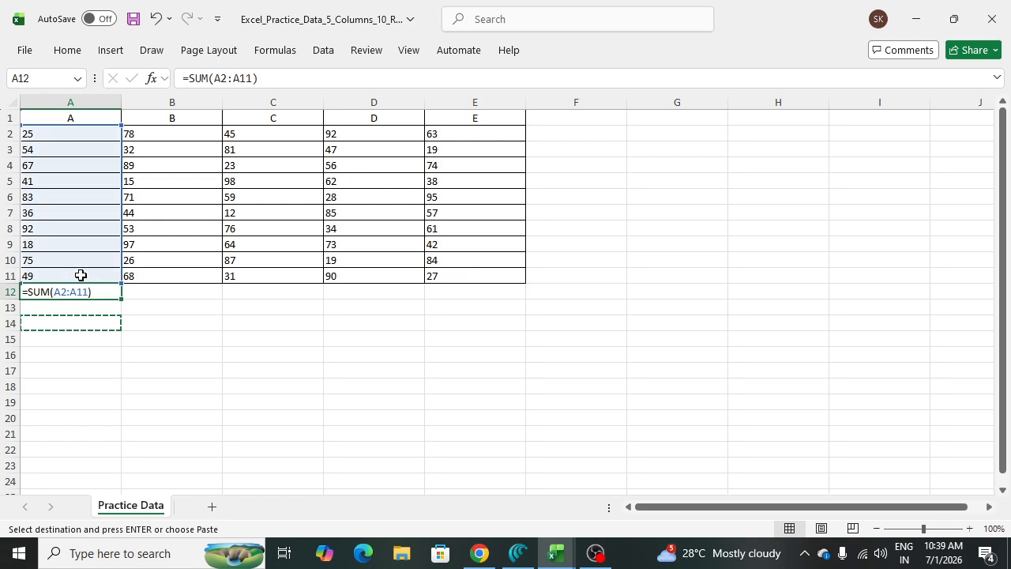
key(ctrl+v)
key(Up)
key(Up)
key(Up)
key(Down)
key(Down)
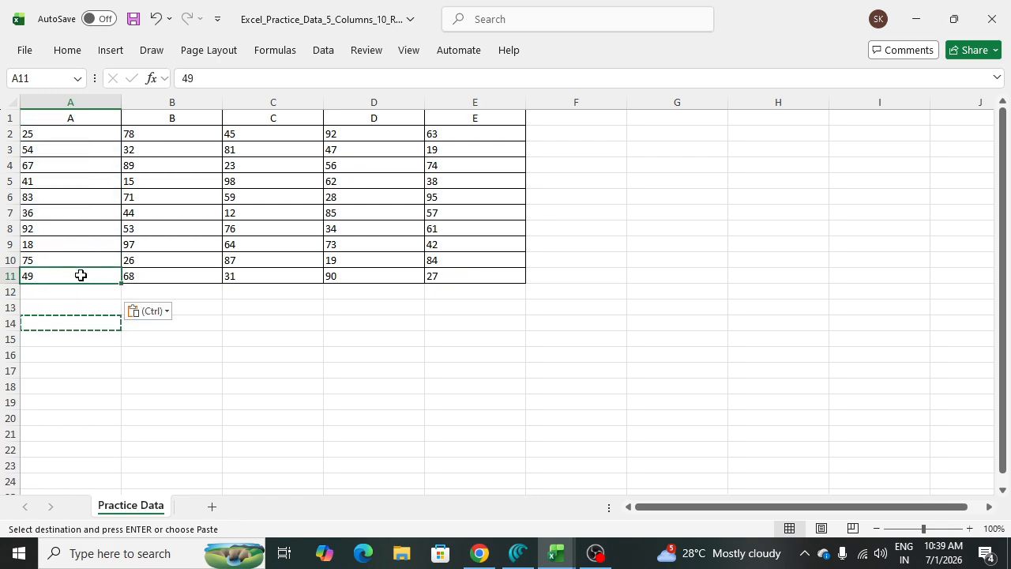
key(Escape)
key(Up)
key(Up)
key(Up)
key(Up)
key(Down)
key(Down)
key(Down)
key(Down)
key(Down)
key(Down)
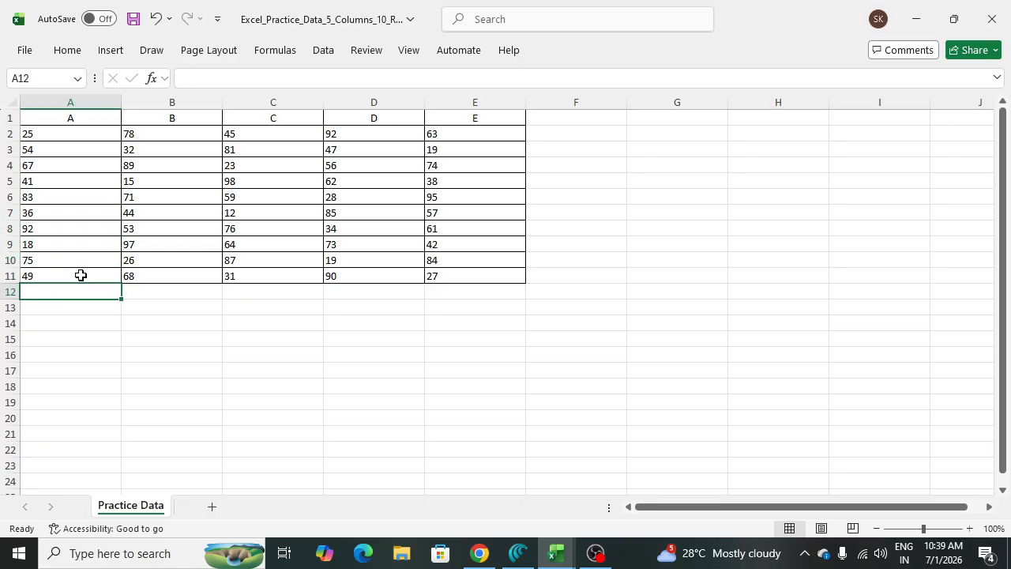
Enter a SUM formula over A2:A11 in cell A13.
text(=si)
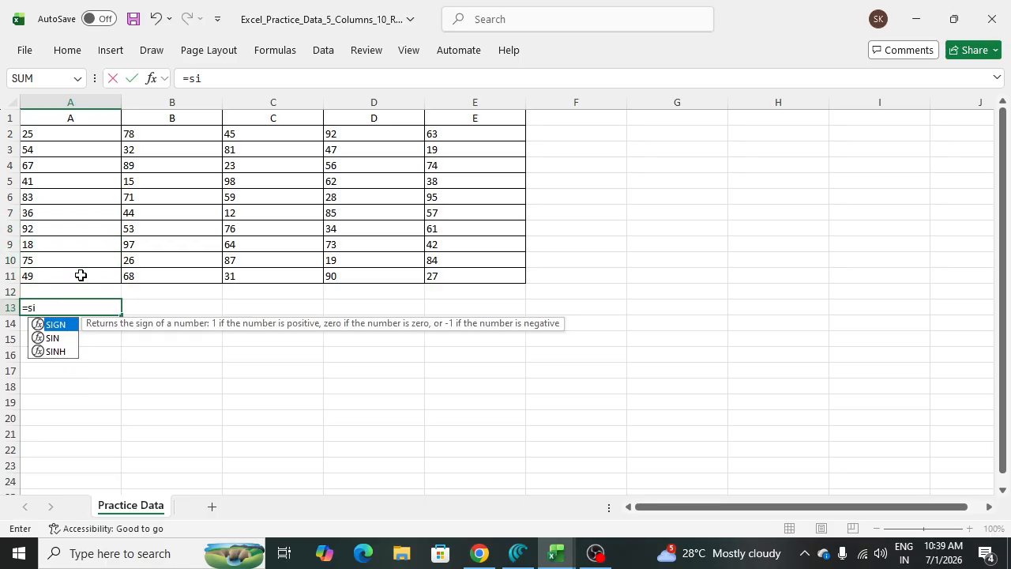
key(BackSpace)
text(um)
key(Tab)
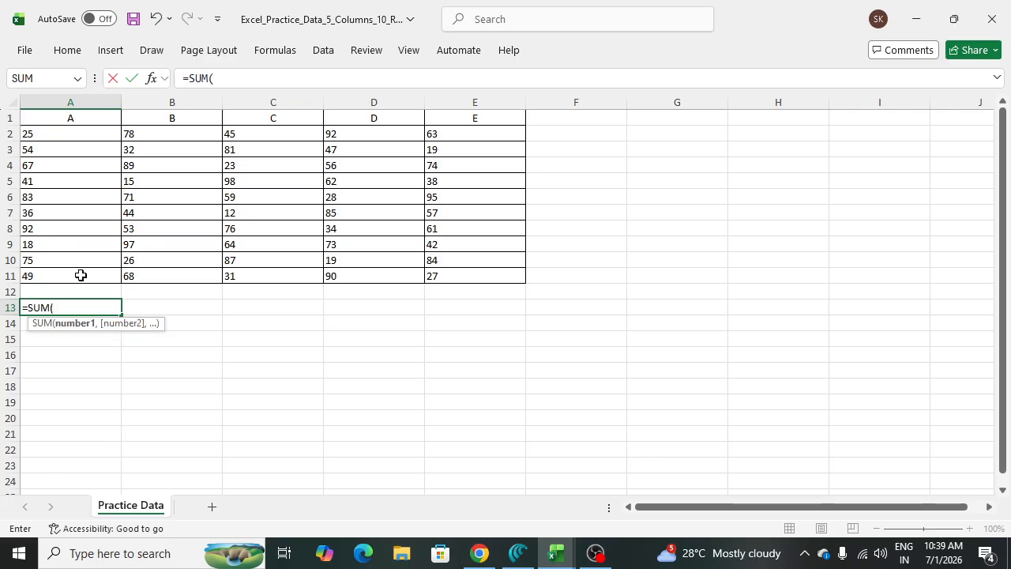
drag(68, 133, 91, 277)
key(Return)
key(Up)
key(Up)
key(Up)
key(Up)
key(Up)
key(Up)
key(Up)
key(Up)
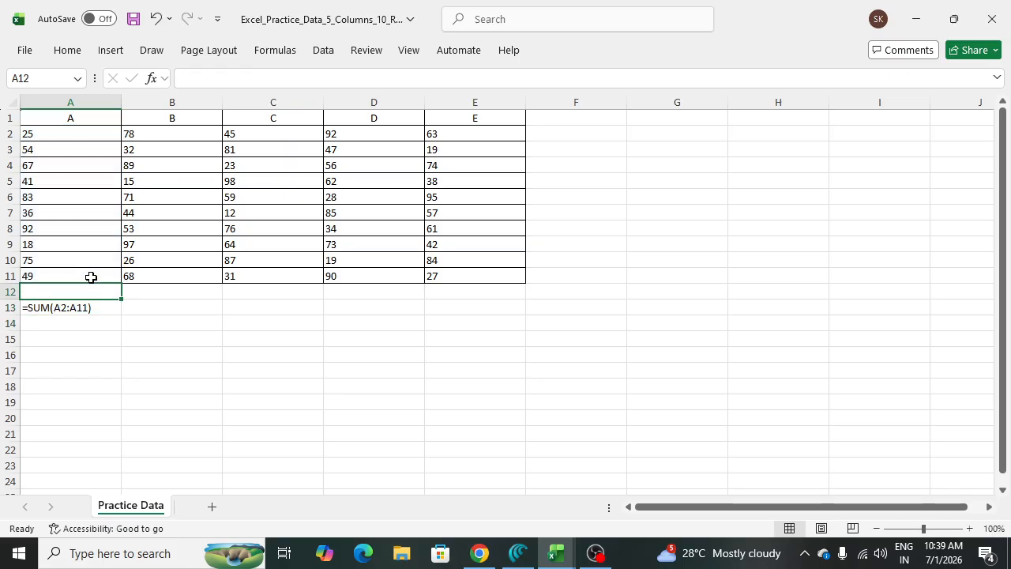
key(Up)
key(Up)
key(Up)
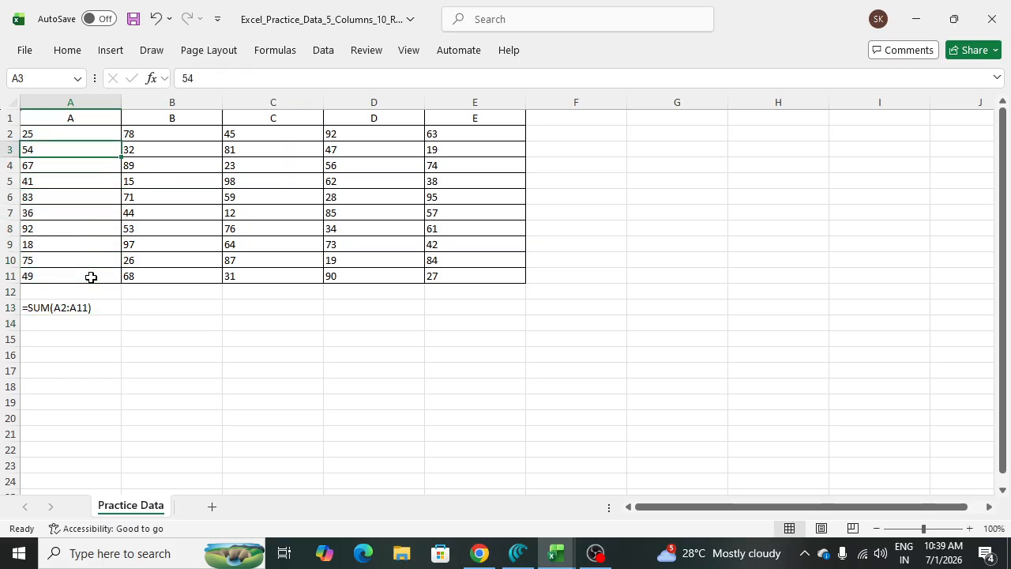
double_click(77, 307)
click(171, 294)
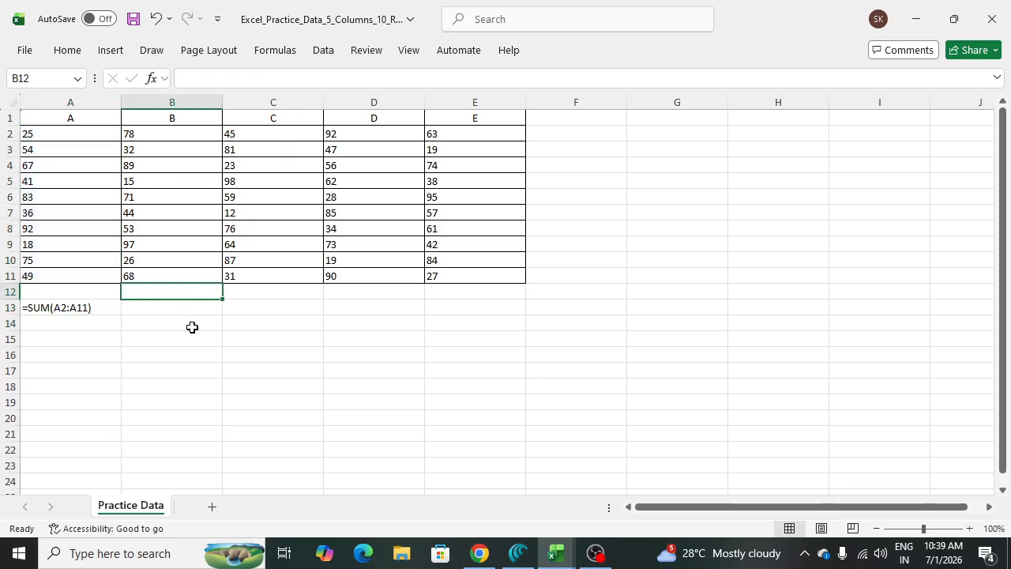
key(Up)
key(Up)
key(Up)
key(Up)
key(Up)
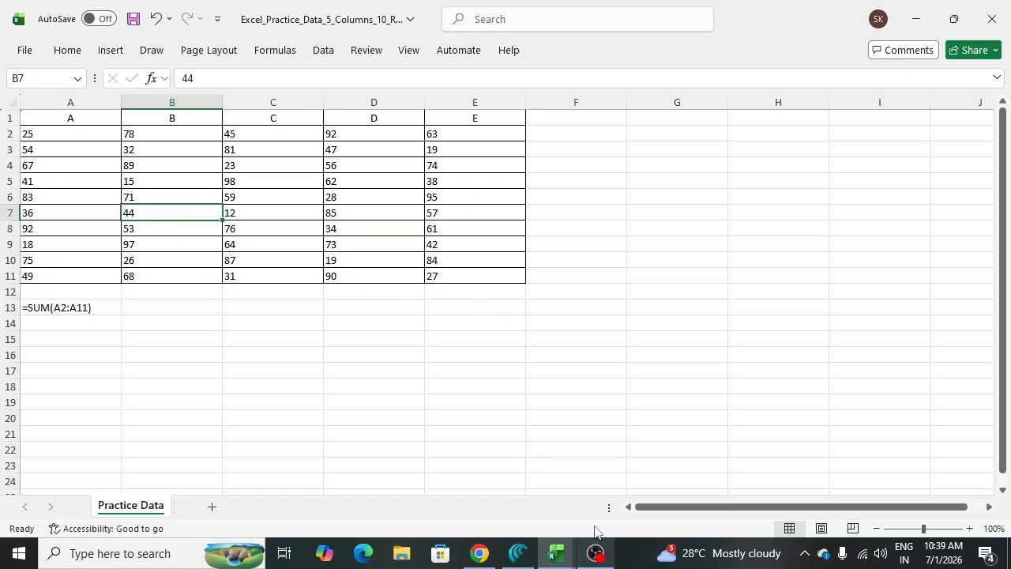
click(314, 308)
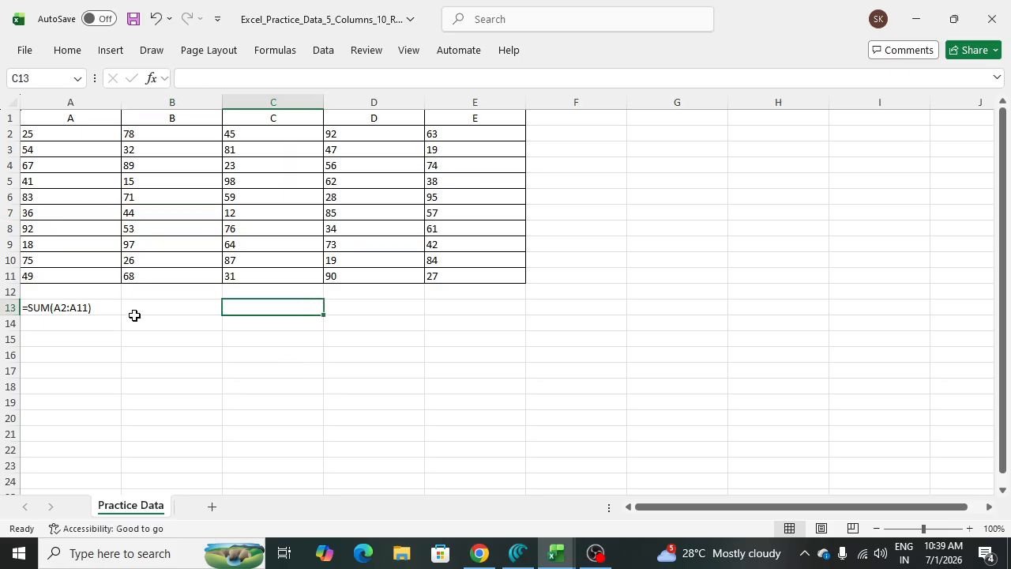
Try to enter an AVERAGE formula in cell B13 using the suggested function.
click(150, 316)
text(=)
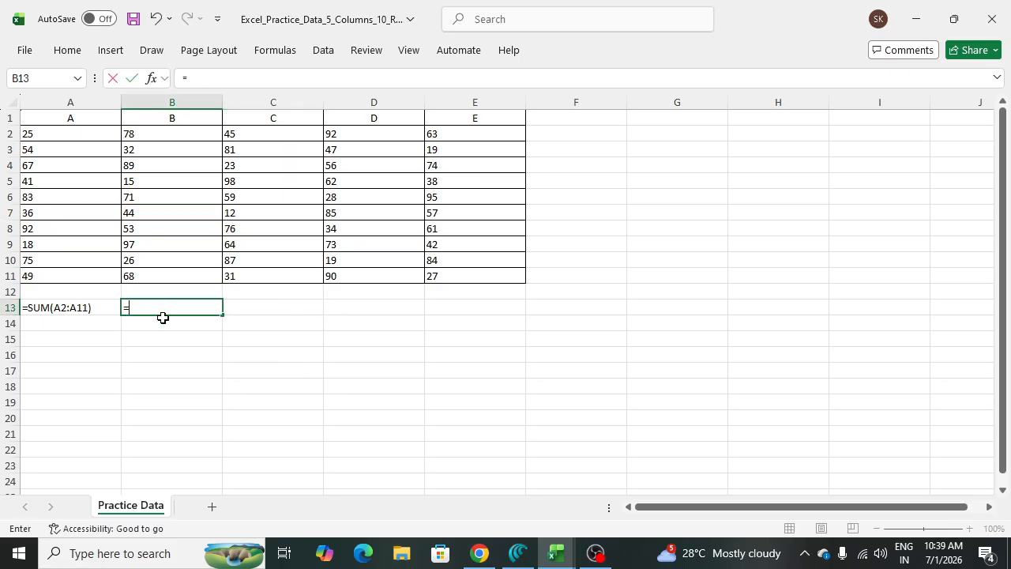
text(ave)
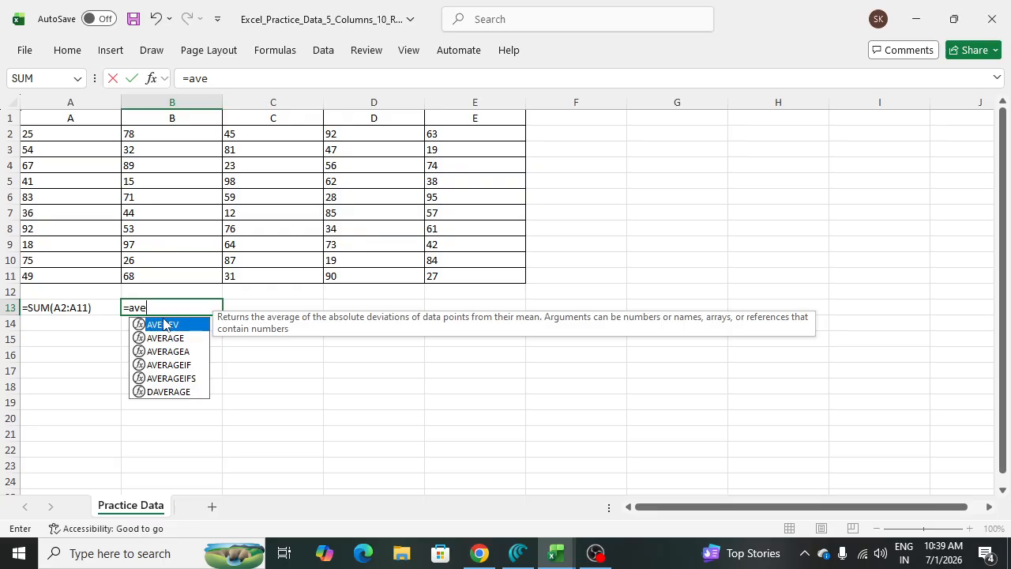
key(Down)
key(Return)
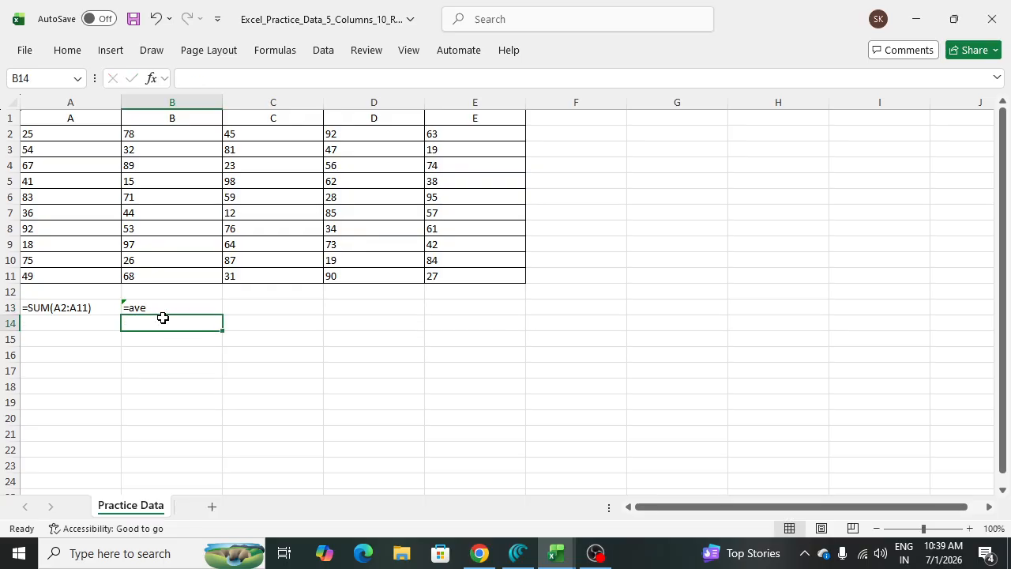
Enter the formula =AVERAGE(B2:B11) in cell B13, choosing the suggested AVERAGE function and selecting the range.
click(166, 302)
text(=avera)
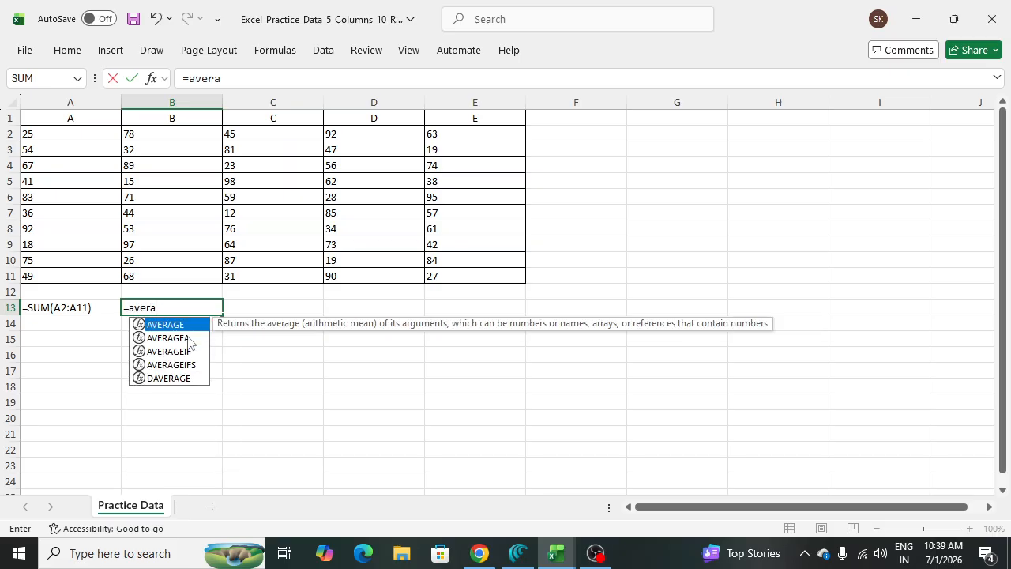
double_click(167, 325)
drag(155, 131, 161, 273)
text())
key(Return)
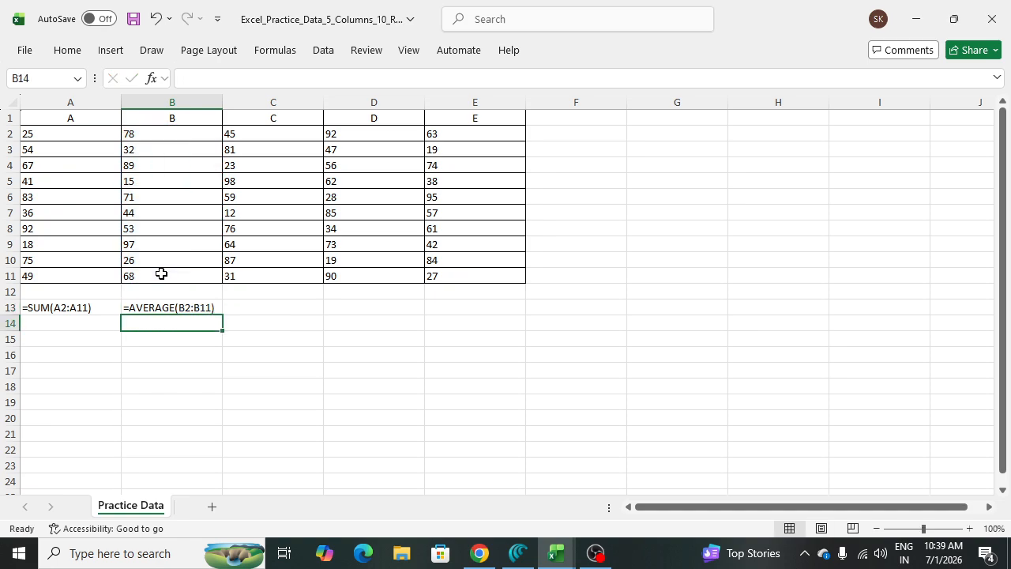
key(Up)
key(Up)
key(Up)
key(Up)
key(Up)
key(Up)
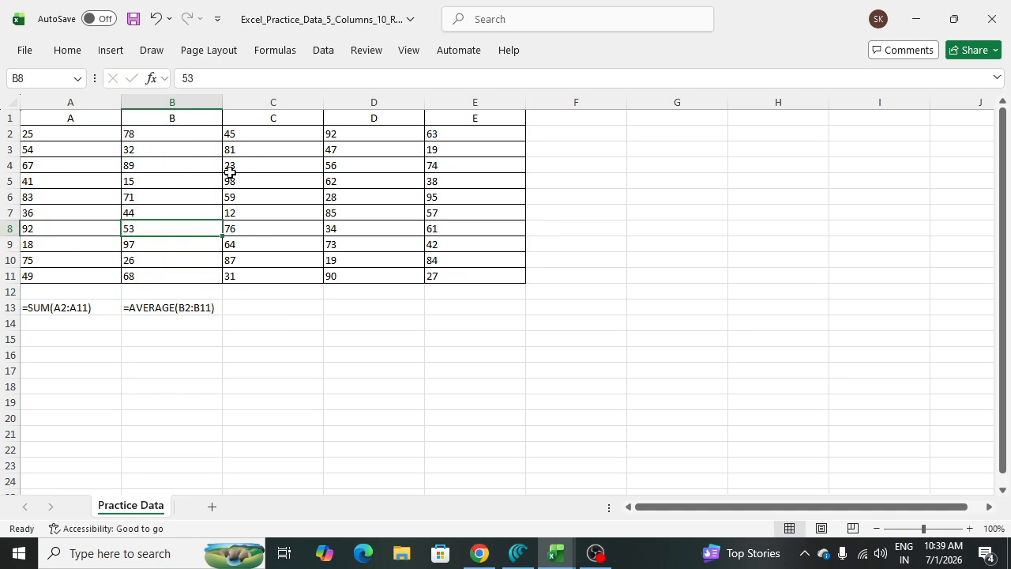
Copy the data table A1:E11 and paste it at A1 of a new blank workbook.
click(53, 123)
key(shift+Right)
key(shift+Right)
key(shift+Right)
key(shift+Right)
key(shift+Right)
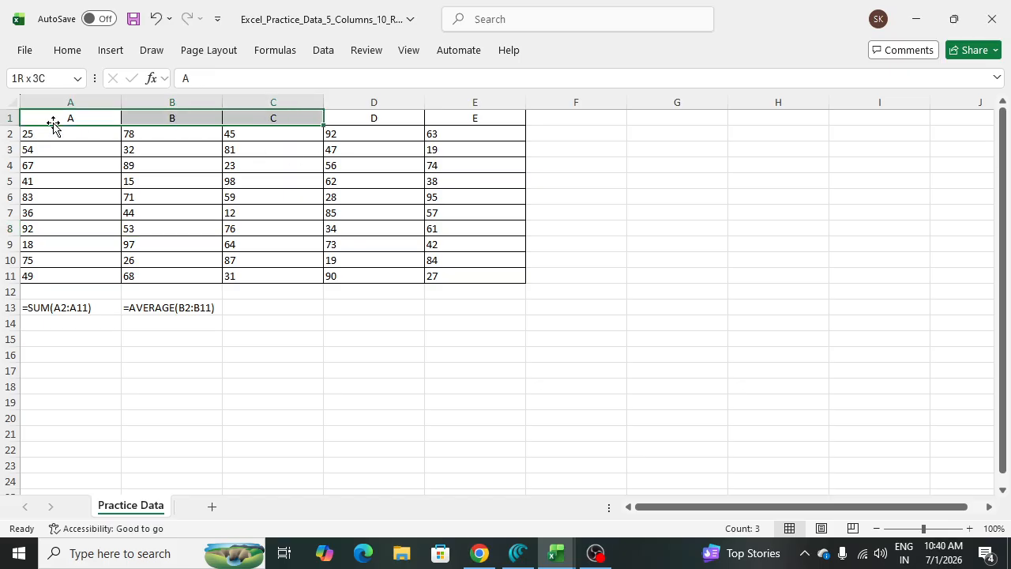
key(shift+Left)
key(ctrl+shift+Down)
key(ctrl+c)
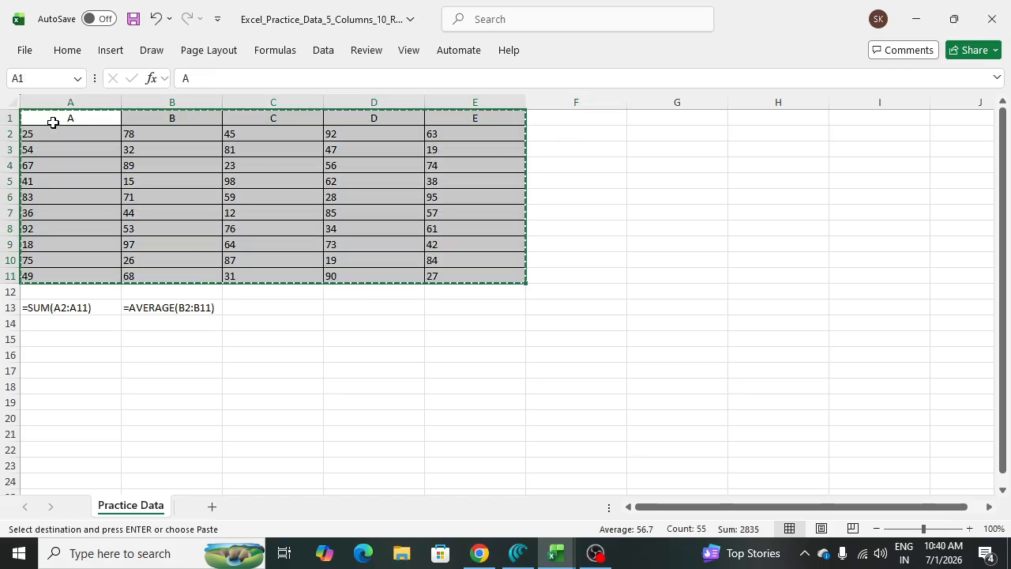
key(ctrl+n)
key(ctrl+v)
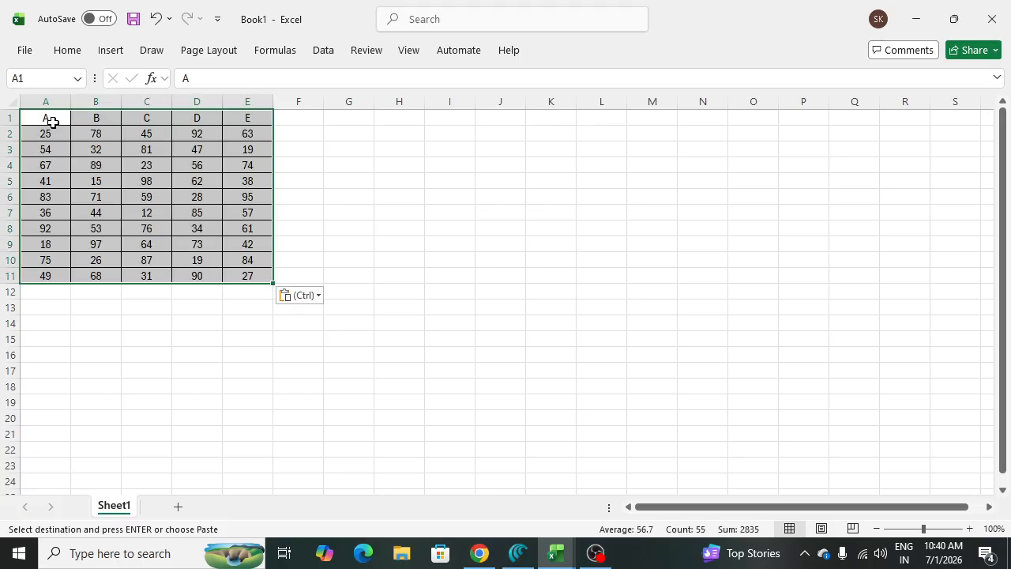
Enter the formula =SUM(A2:A12) in cell A12 of the new workbook.
key(Down)
key(Down)
key(Down)
key(Down)
key(Down)
key(Down)
key(Down)
key(Down)
key(Down)
key(Down)
key(Down)
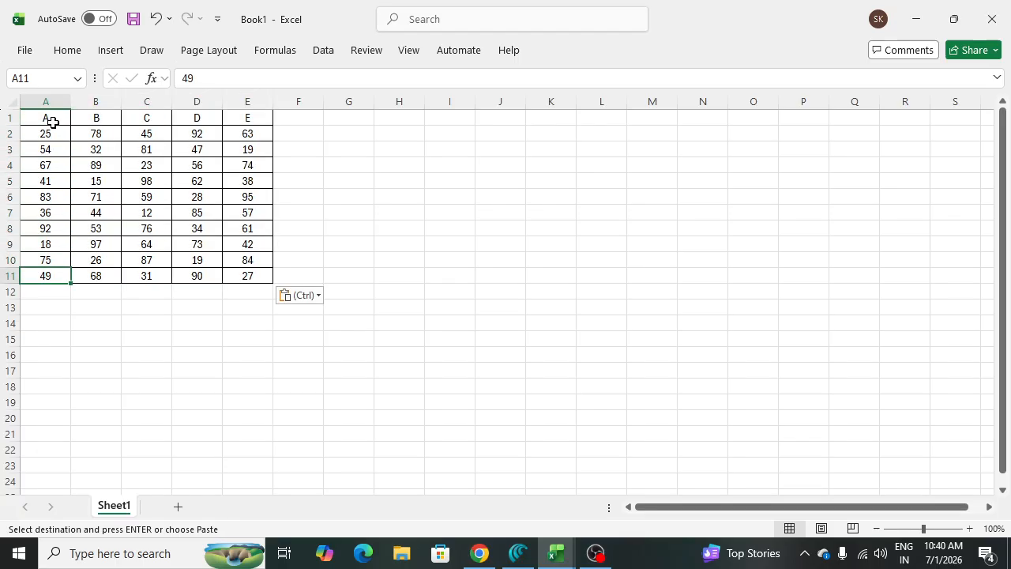
text(=sum)
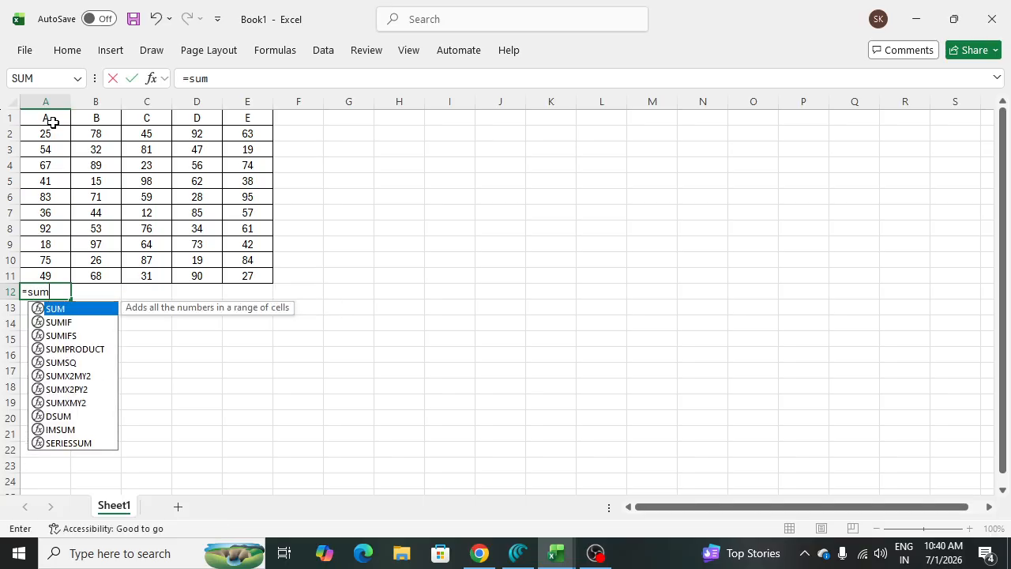
key(Tab)
drag(39, 134, 34, 288)
key(Return)
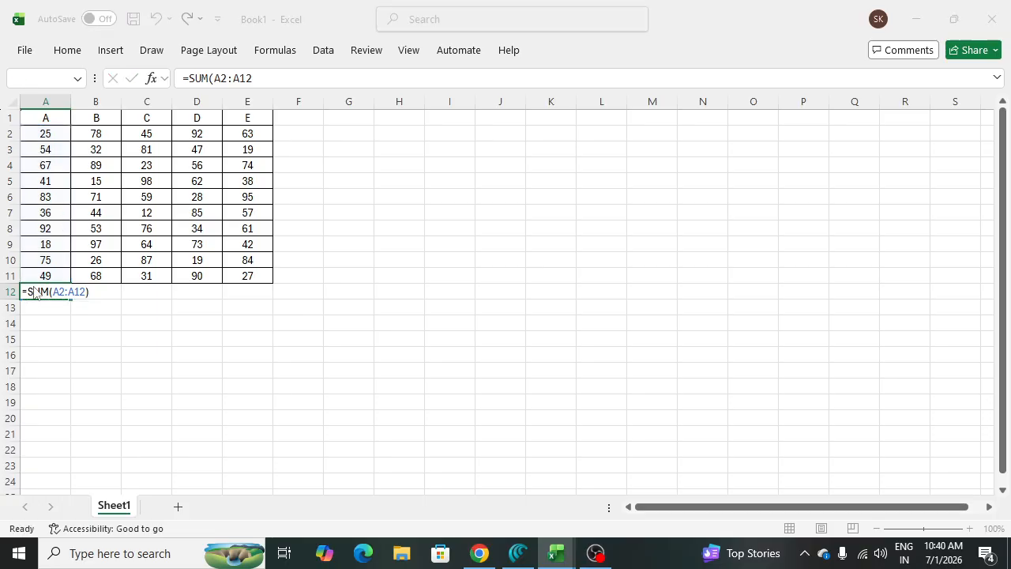
key(Return)
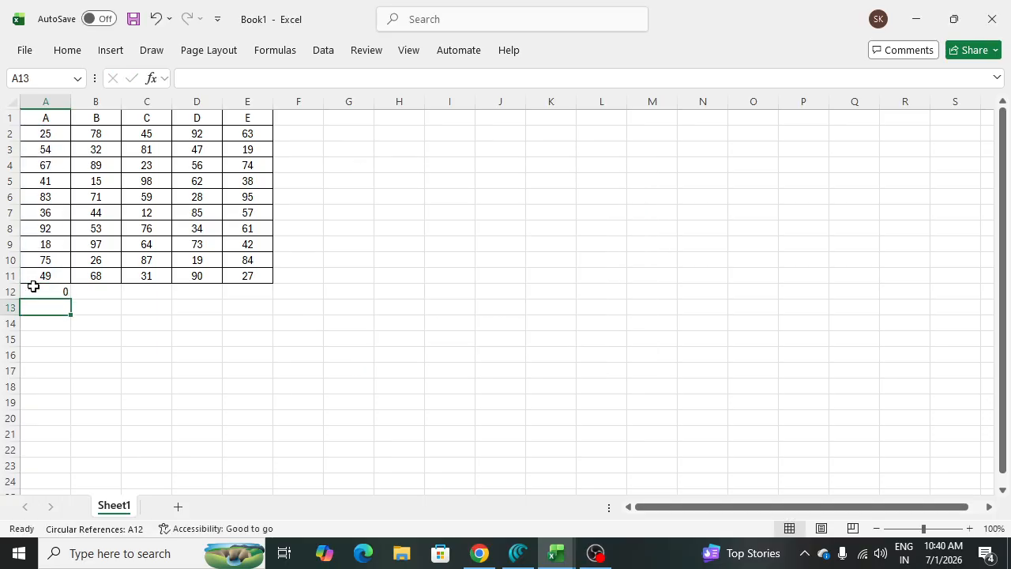
click(33, 286)
key(Right)
key(Right)
key(Left)
key(Left)
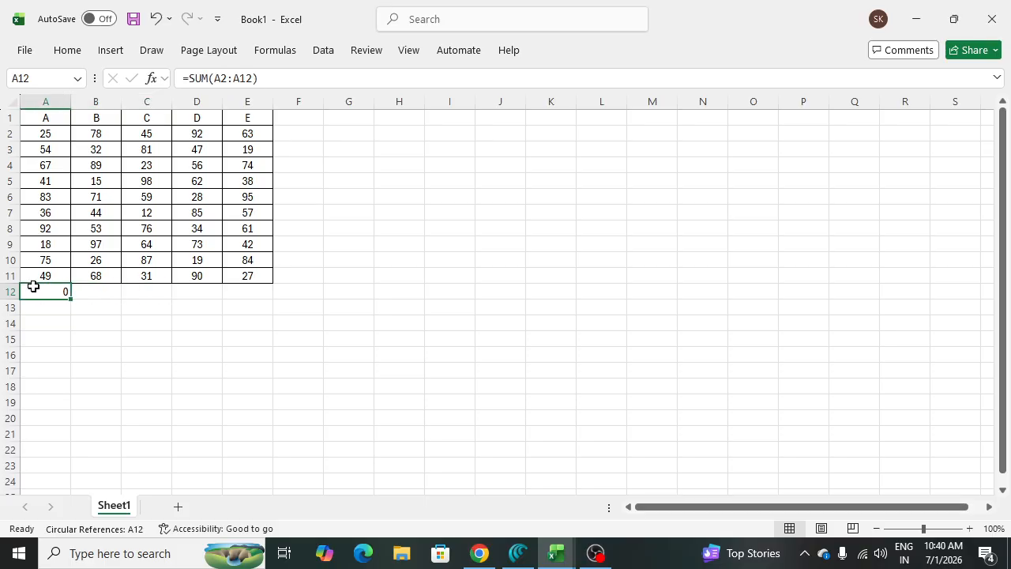
key(Up)
key(Up)
key(Up)
key(Up)
key(Right)
key(Right)
key(Up)
key(Up)
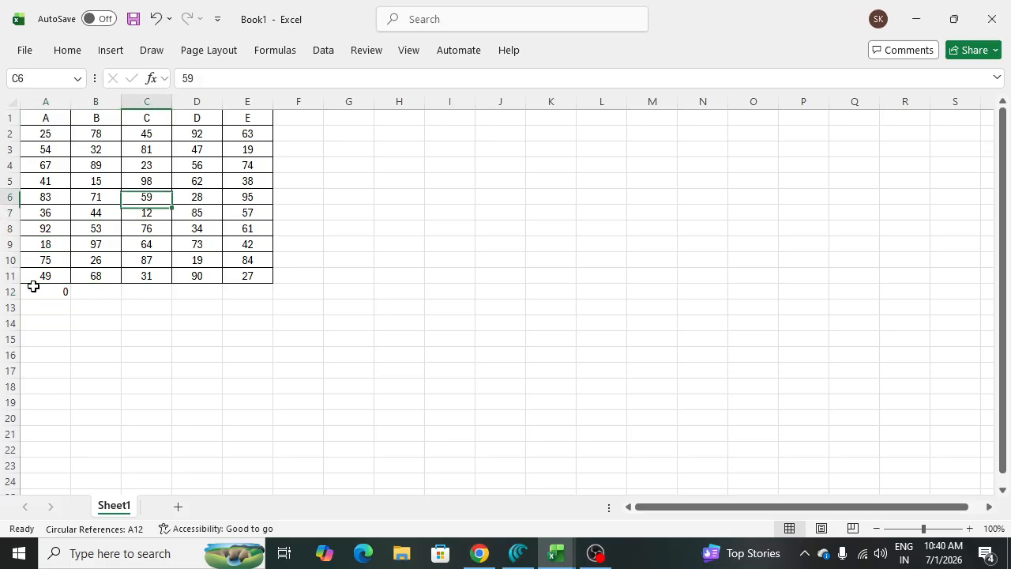
key(Left)
key(Left)
key(Down)
key(Down)
key(Down)
key(Down)
key(Down)
key(Down)
key(Down)
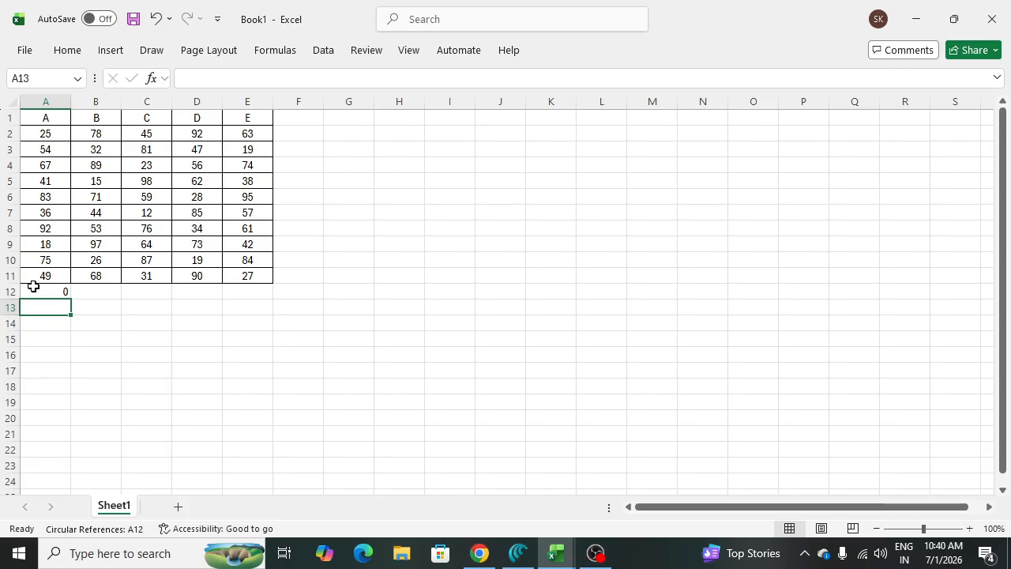
Replace the formula in A12 with =SUM(A2:A11), using the suggested SUM function and selecting the range.
key(Up)
text(=sum)
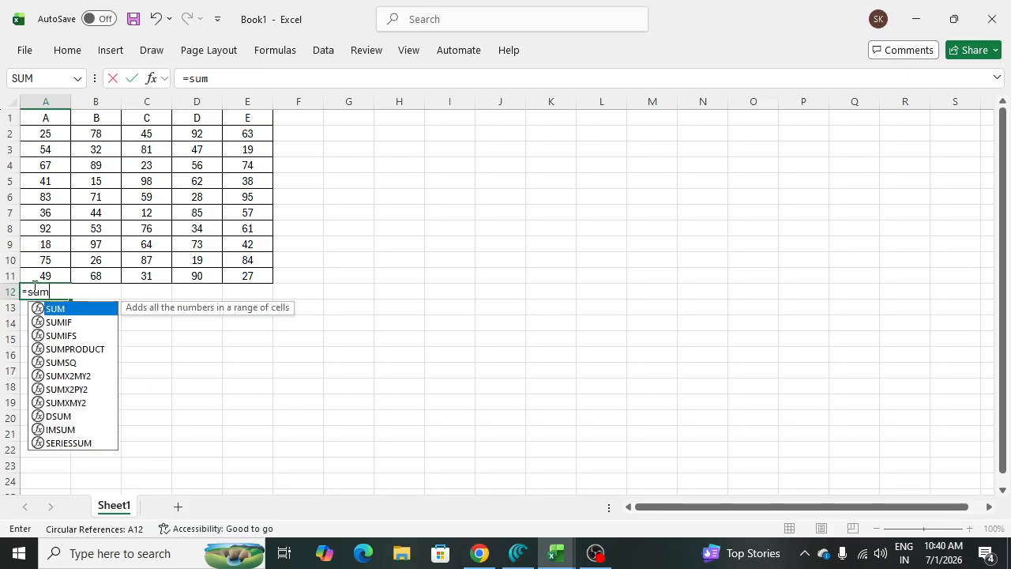
key(Tab)
drag(43, 126, 33, 272)
key(Return)
AutoFit columns A to E to the contents of A1:E12 and widen them again by hand.
key(Up)
key(Up)
key(Up)
key(Up)
key(Up)
key(Up)
key(Up)
key(Up)
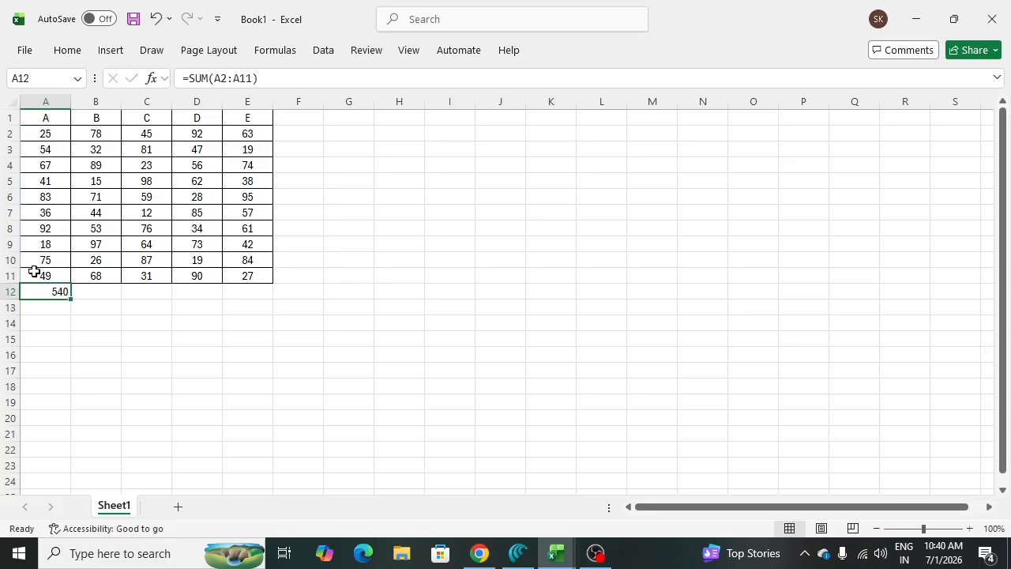
key(Up)
key(Up)
key(Up)
key(Up)
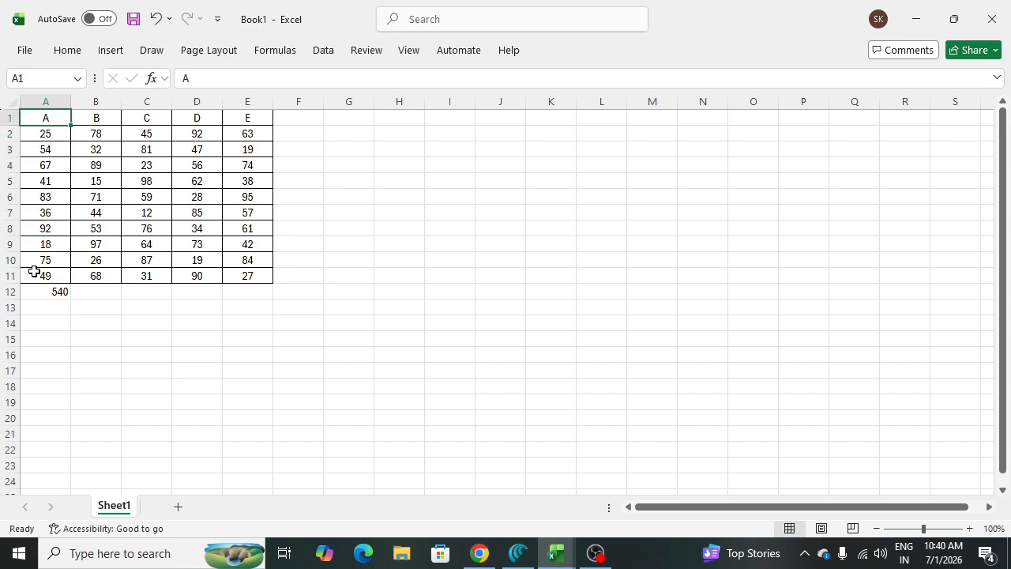
key(Right)
key(Left)
key(shift+Right)
key(shift+Right)
key(shift+Right)
key(shift+Right)
key(shift+Down)
key(shift+Down)
key(shift+Down)
key(shift+Down)
key(shift+Down)
key(shift+Down)
key(shift+Down)
key(shift+Down)
key(shift+Down)
key(shift+Down)
key(shift+Down)
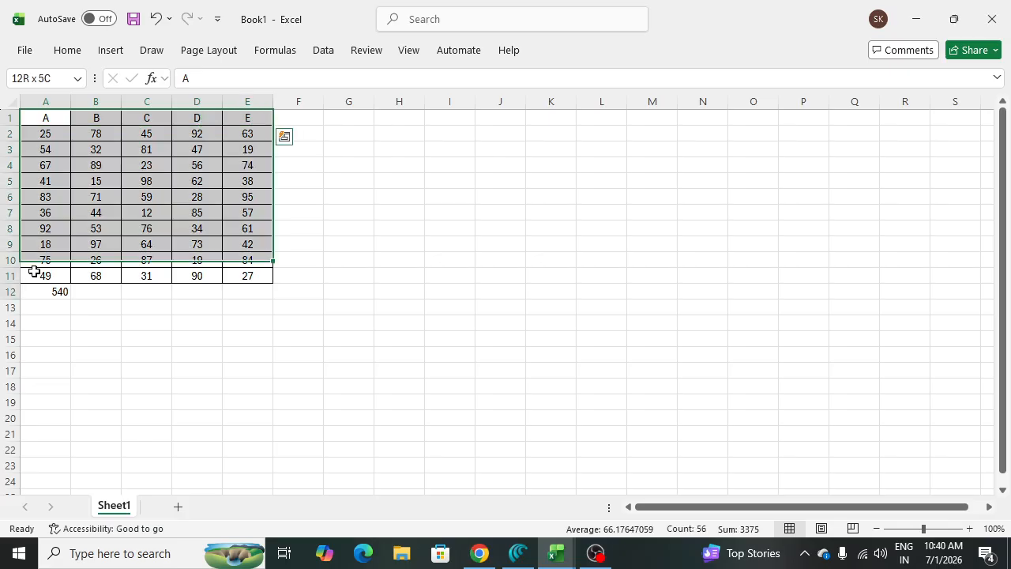
key(alt)
key(h)
key(o)
key(i)
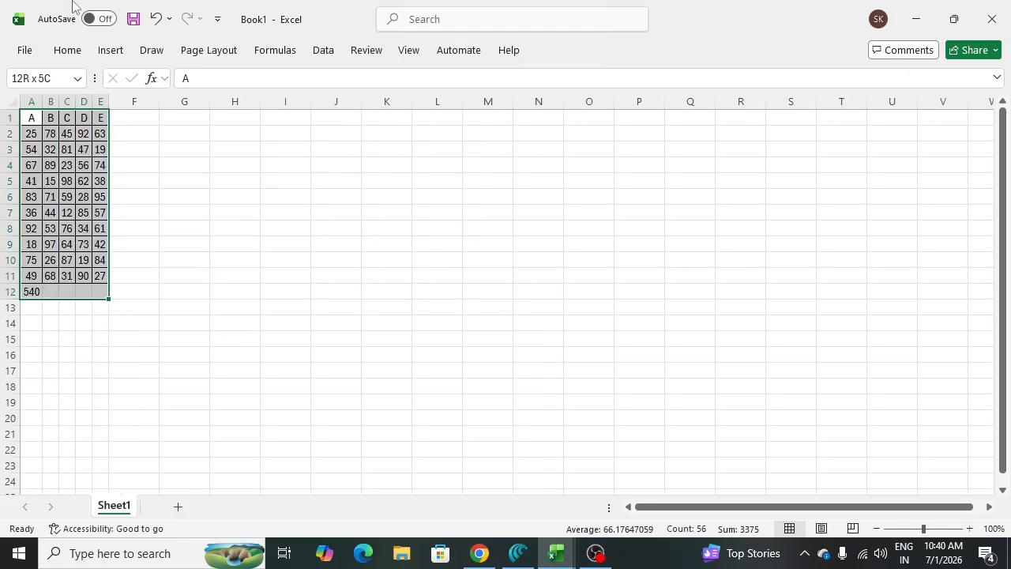
drag(37, 101, 343, 101)
Clear cell A12 and total A2:A11 there with the Sum function of AutoSum.
click(79, 291)
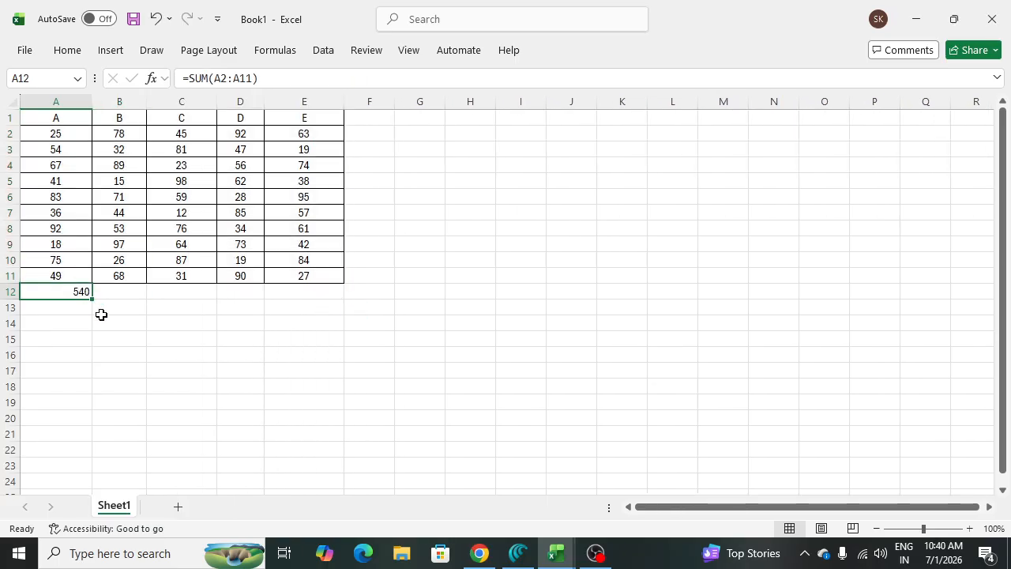
key(BackSpace)
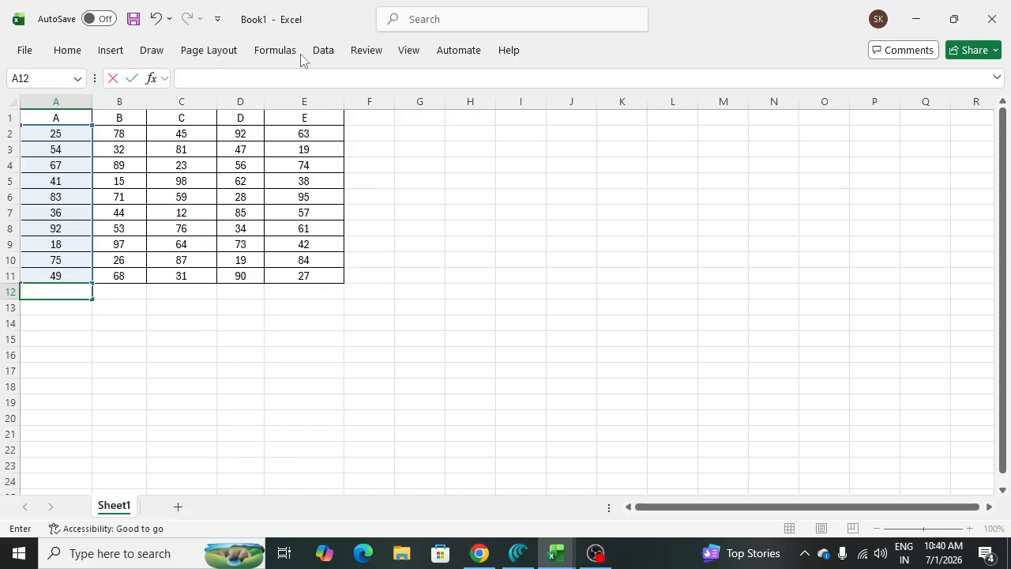
click(274, 50)
click(86, 113)
click(120, 136)
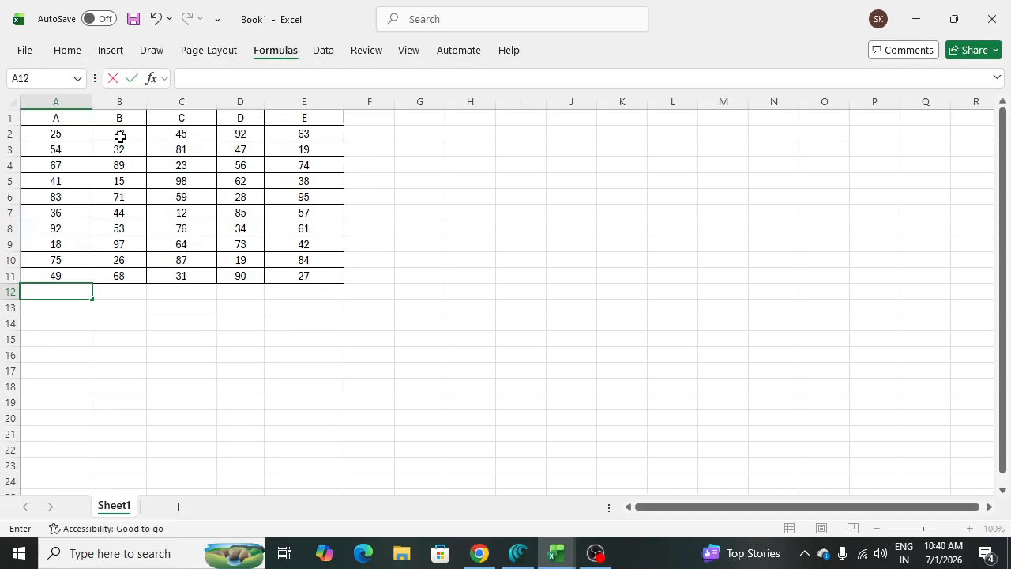
click(274, 50)
click(87, 114)
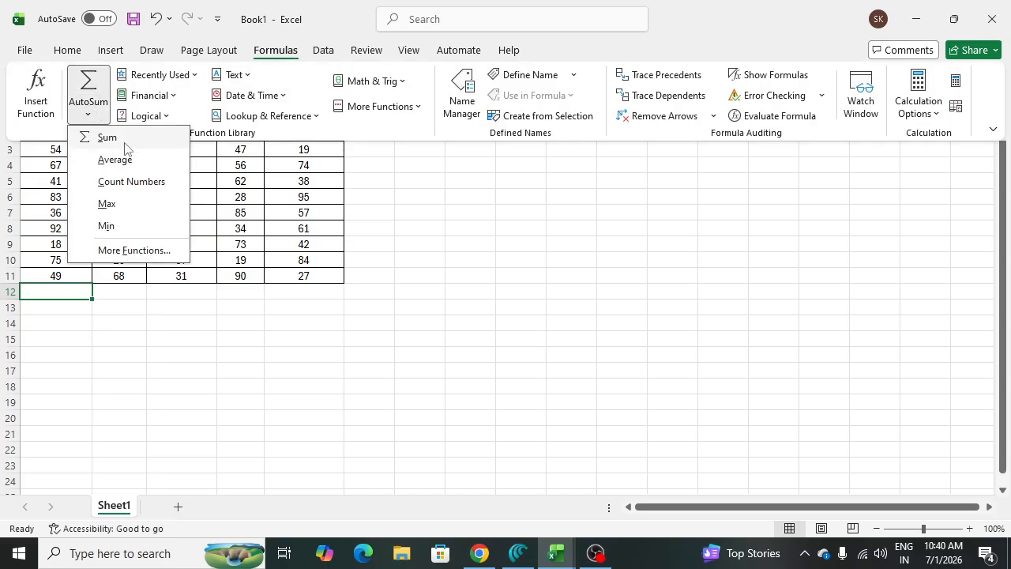
click(111, 138)
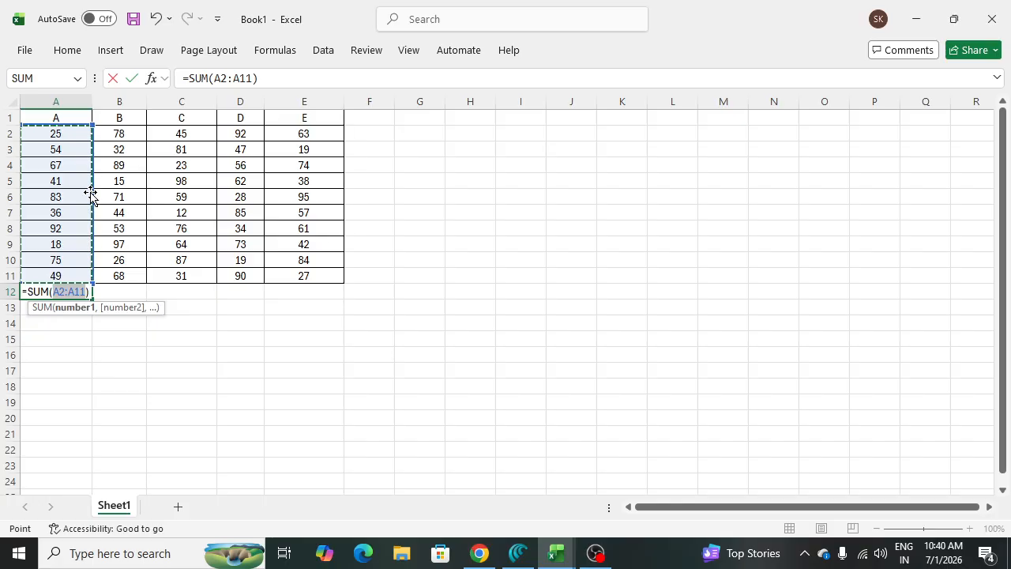
key(Return)
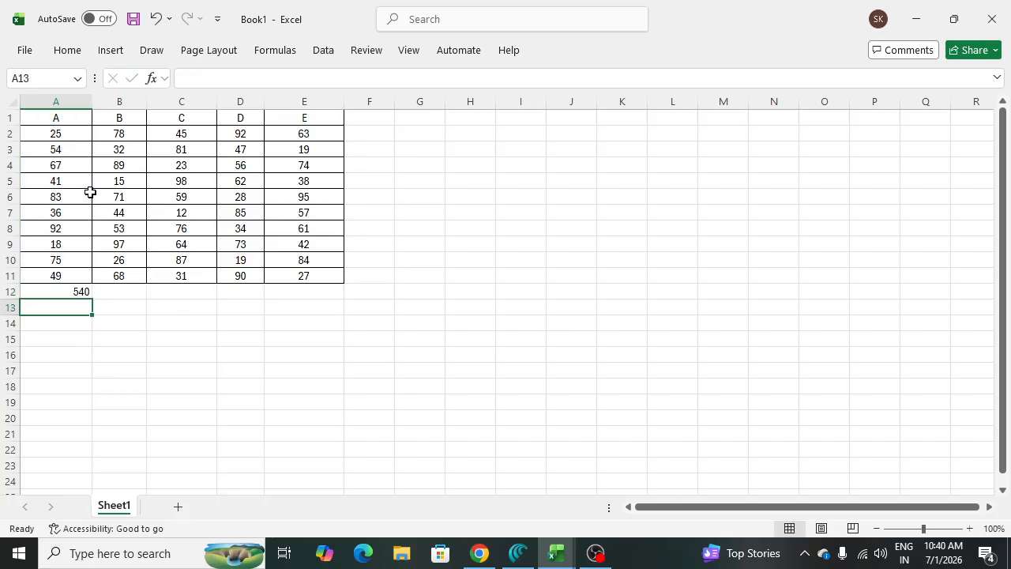
Insert the AutoSum Average function in cell B12 over the range B2:B11.
key(Up)
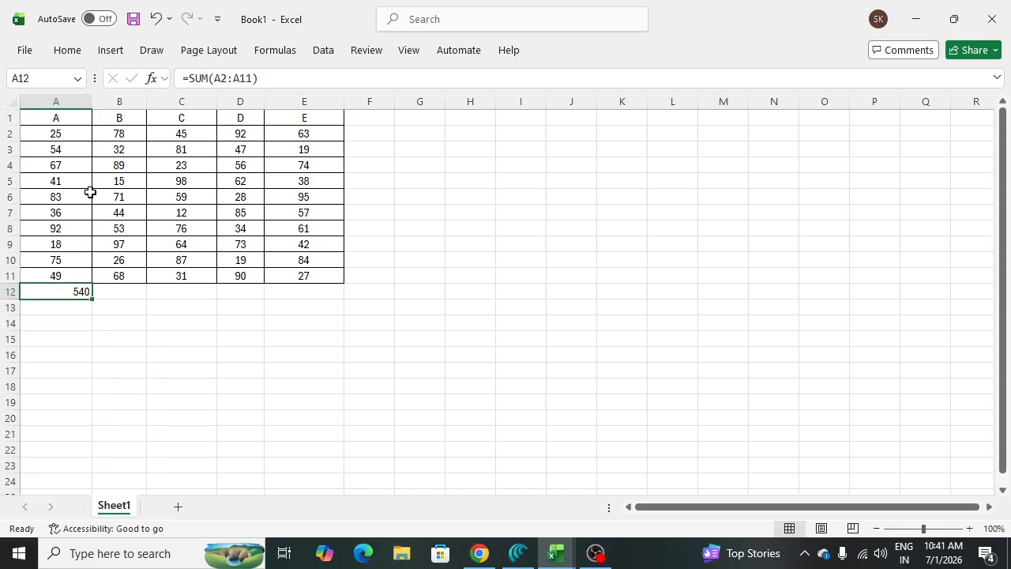
key(Right)
key(Left)
key(Right)
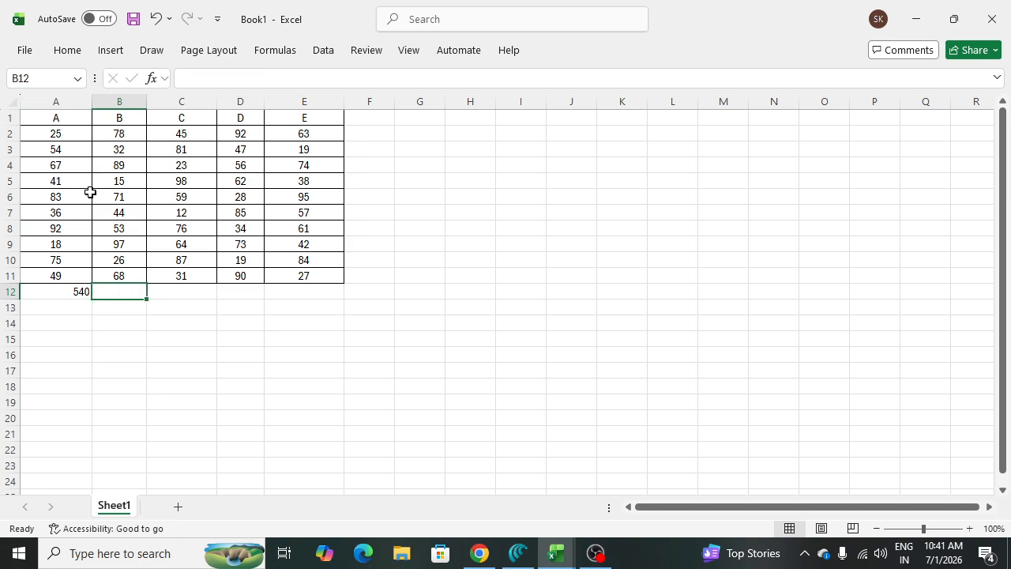
click(68, 50)
click(282, 52)
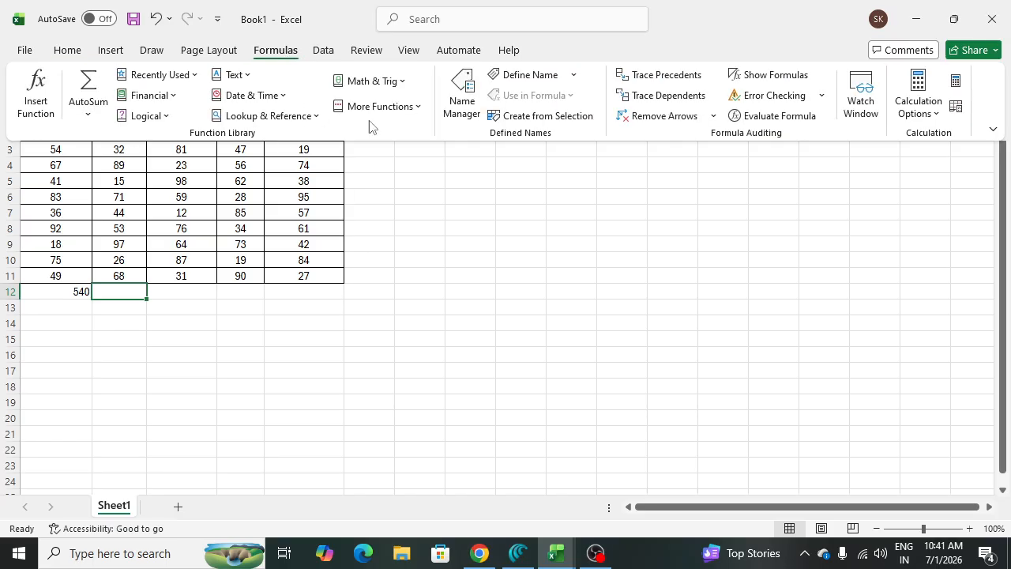
click(90, 116)
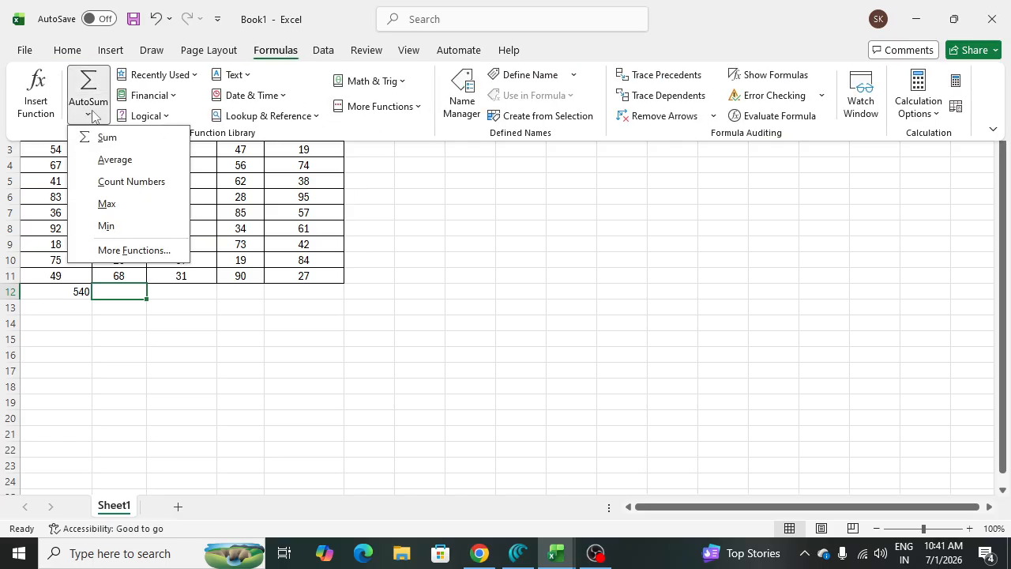
click(115, 160)
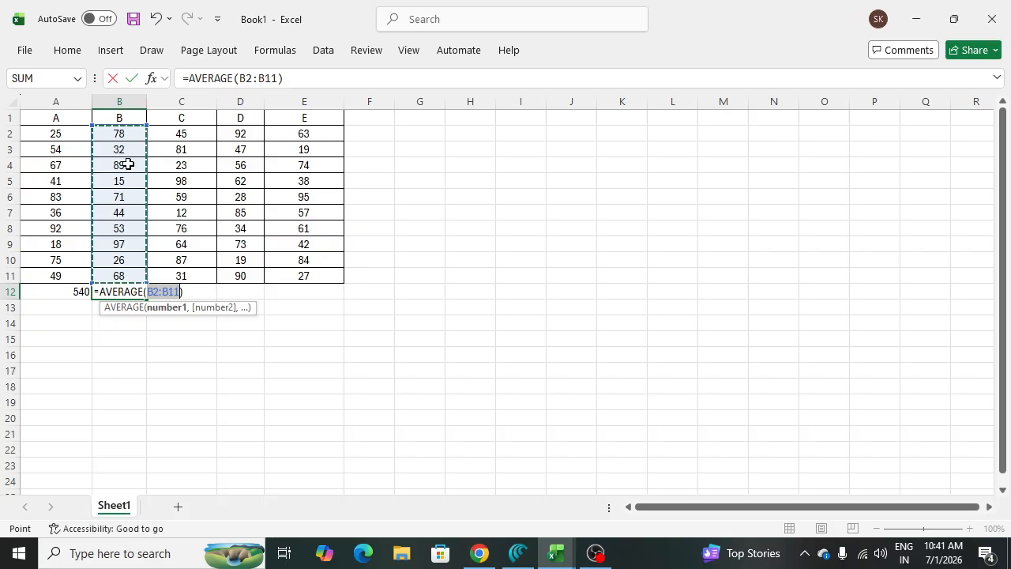
key(Return)
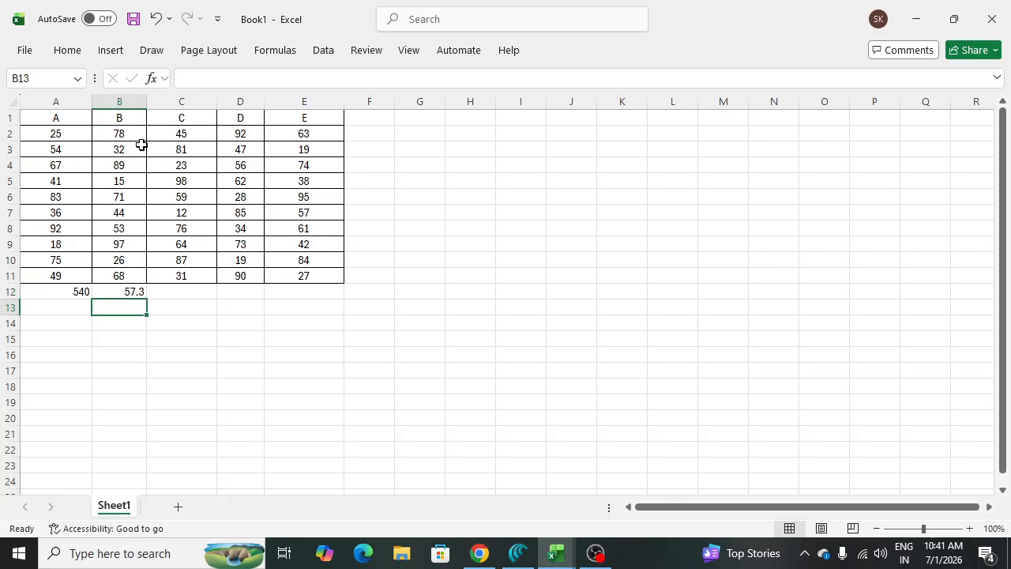
Examine the ranges A2:A11 and B2:B11 against the formulas in A12 and B12.
drag(56, 136, 57, 272)
click(84, 292)
click(145, 293)
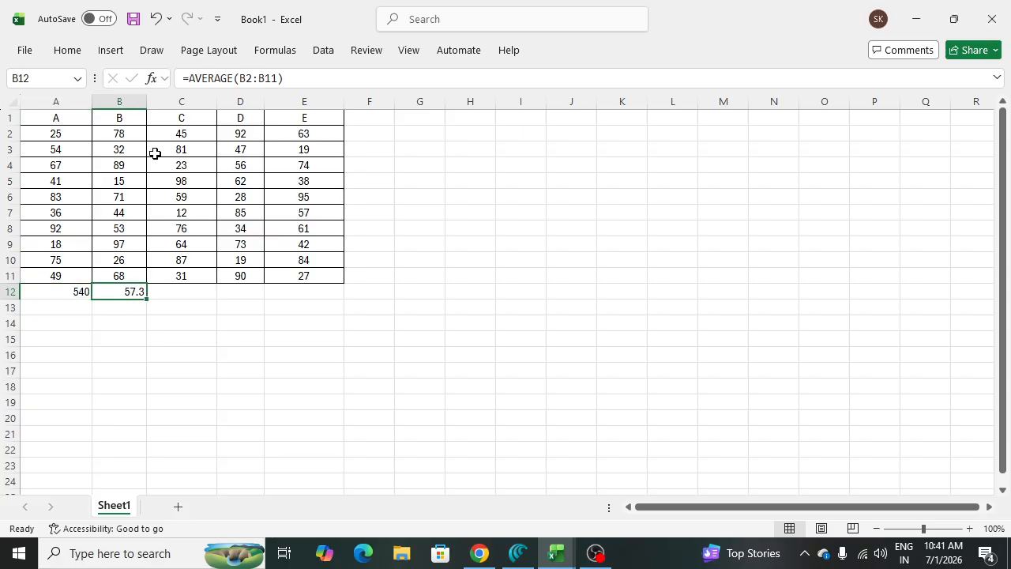
drag(130, 136, 120, 274)
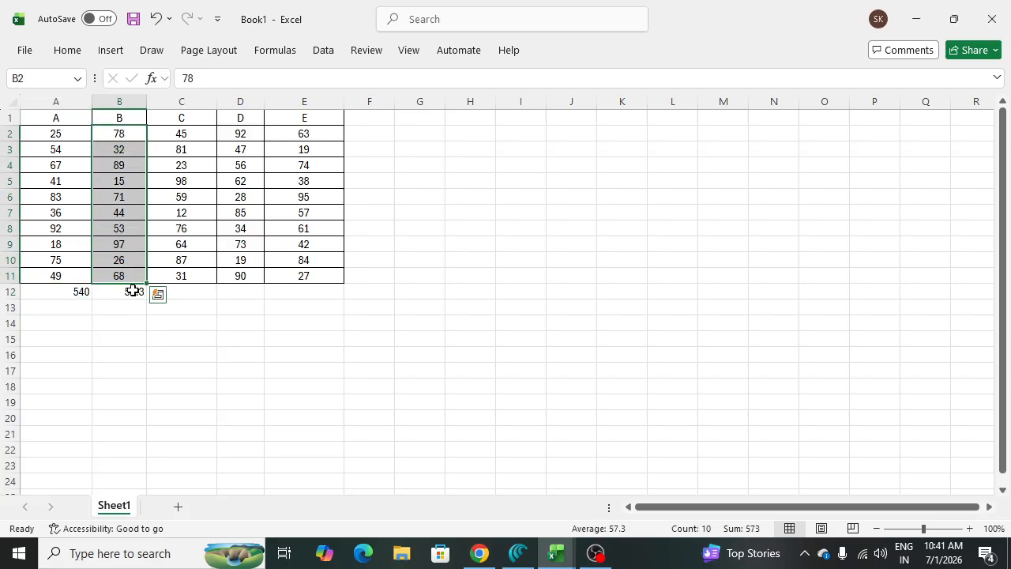
Insert the AutoSum Count Numbers function in cell C12 over the range C2:C11.
click(135, 290)
click(197, 290)
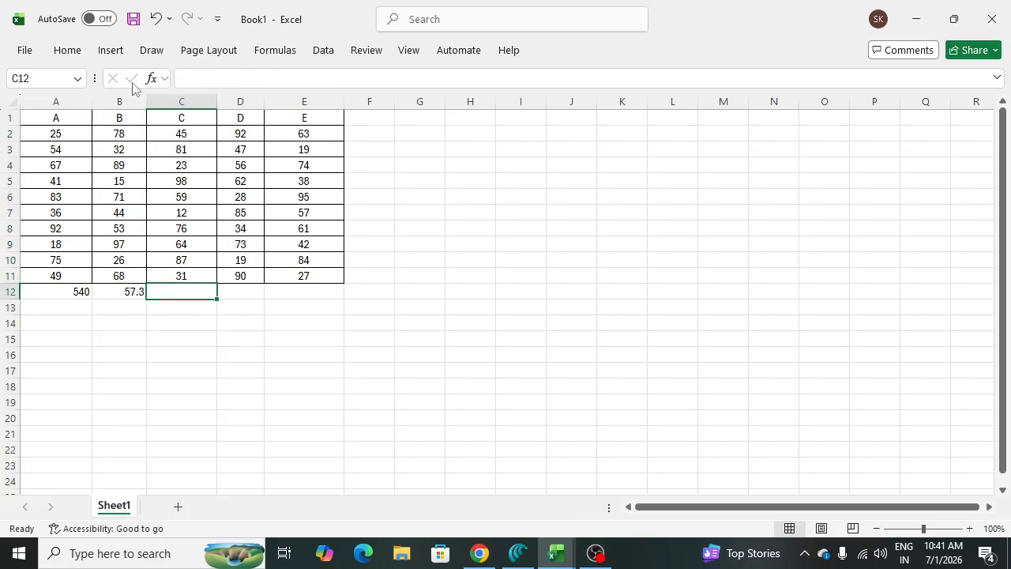
click(70, 50)
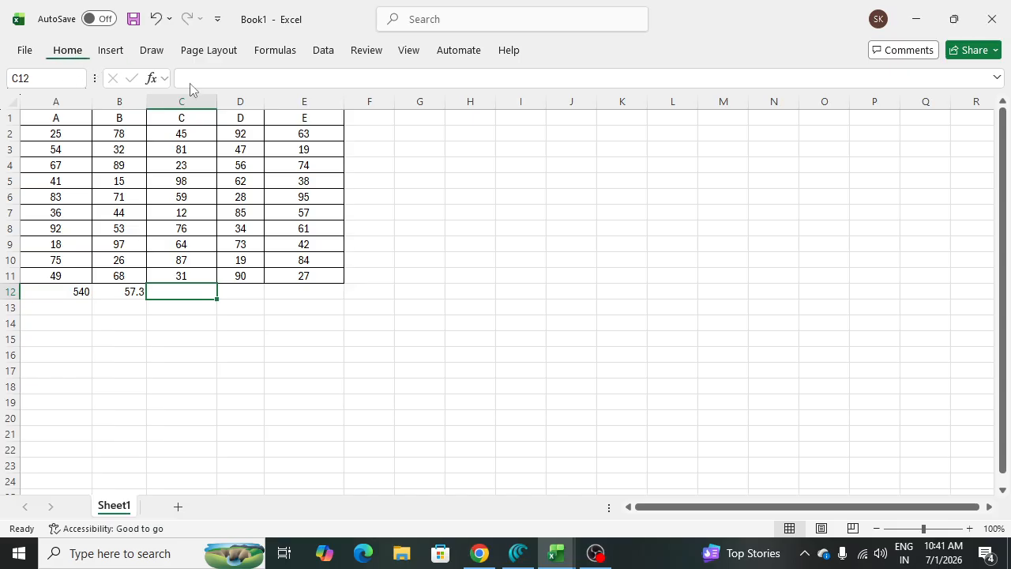
click(273, 50)
click(87, 113)
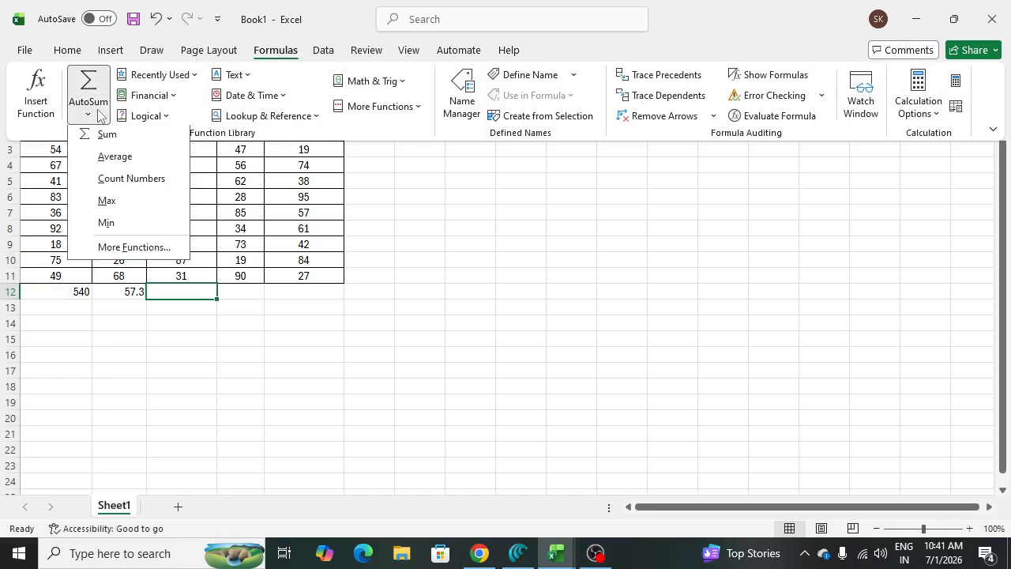
click(116, 182)
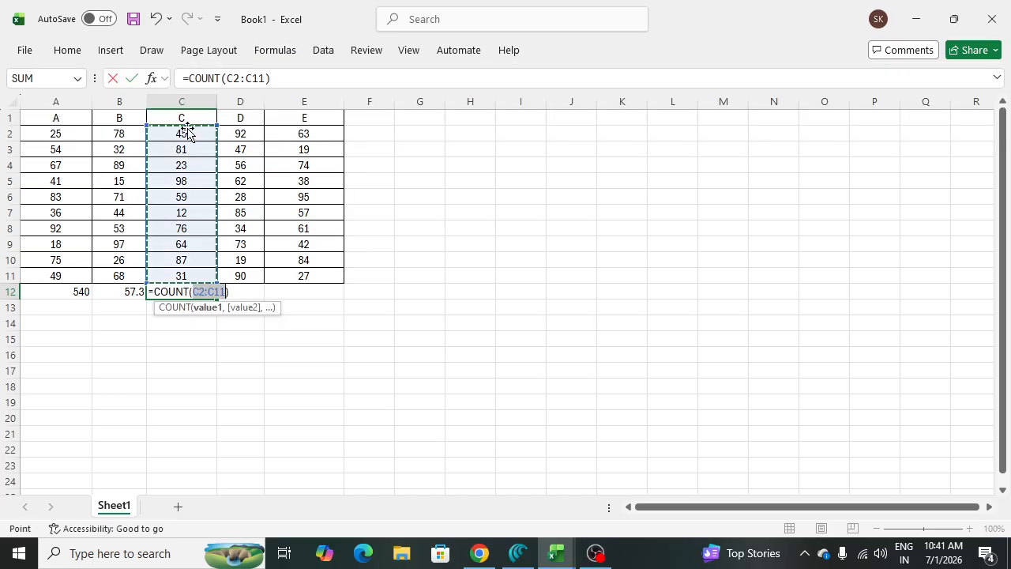
key(Return)
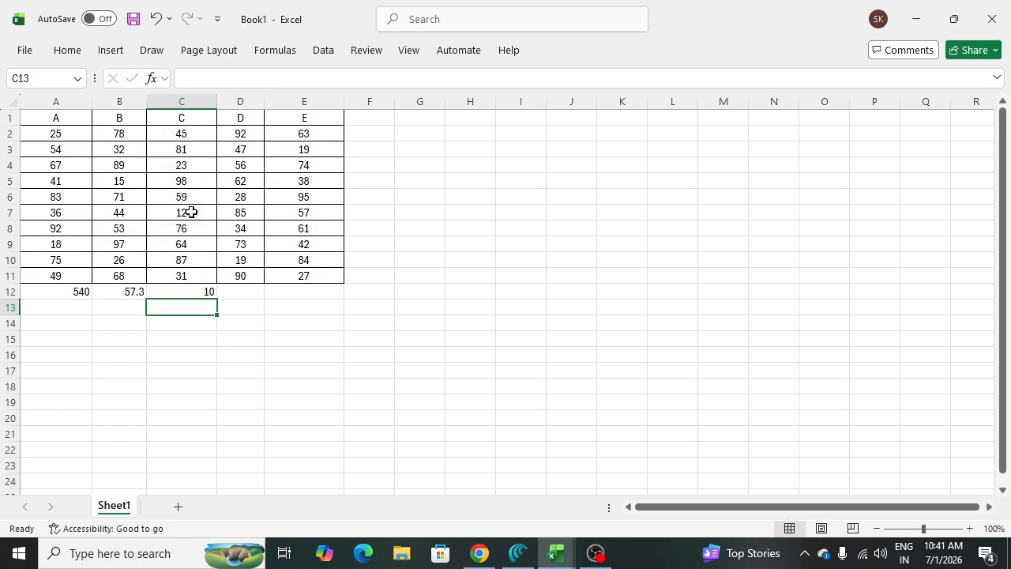
key(Up)
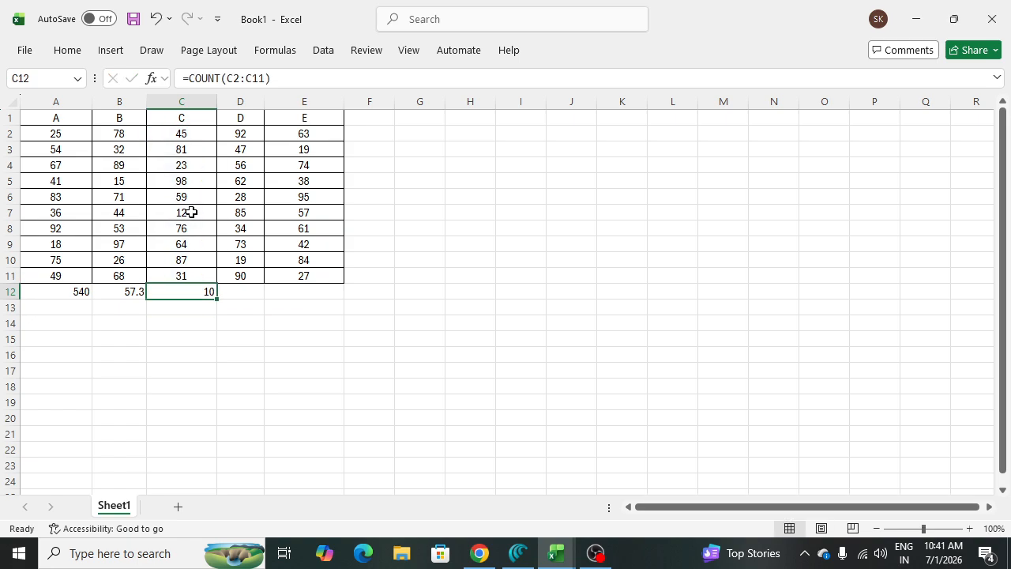
key(Right)
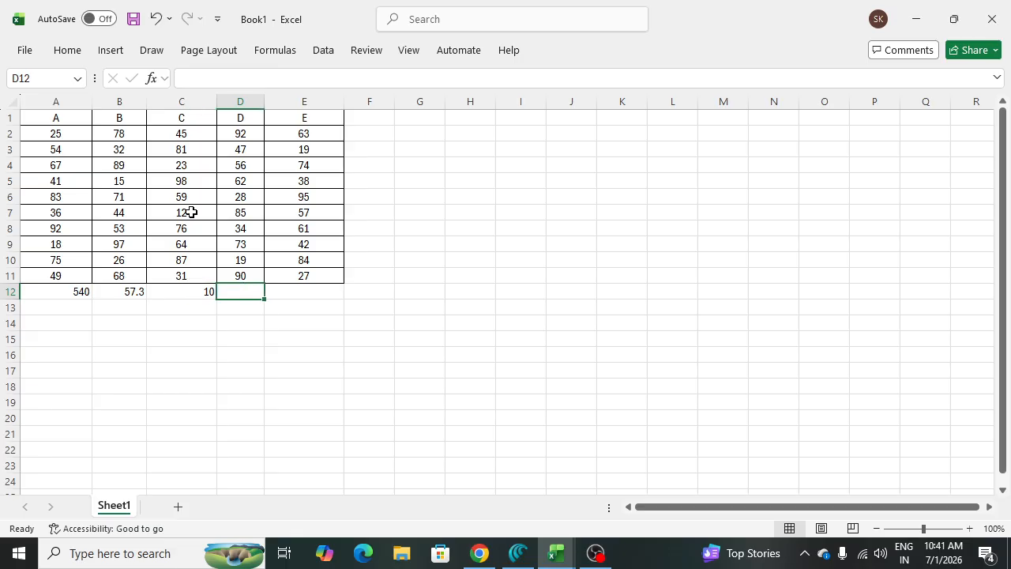
Examine the cells of C2:C11 one by one against the count formula in C12.
click(182, 136)
click(192, 151)
click(187, 167)
click(184, 181)
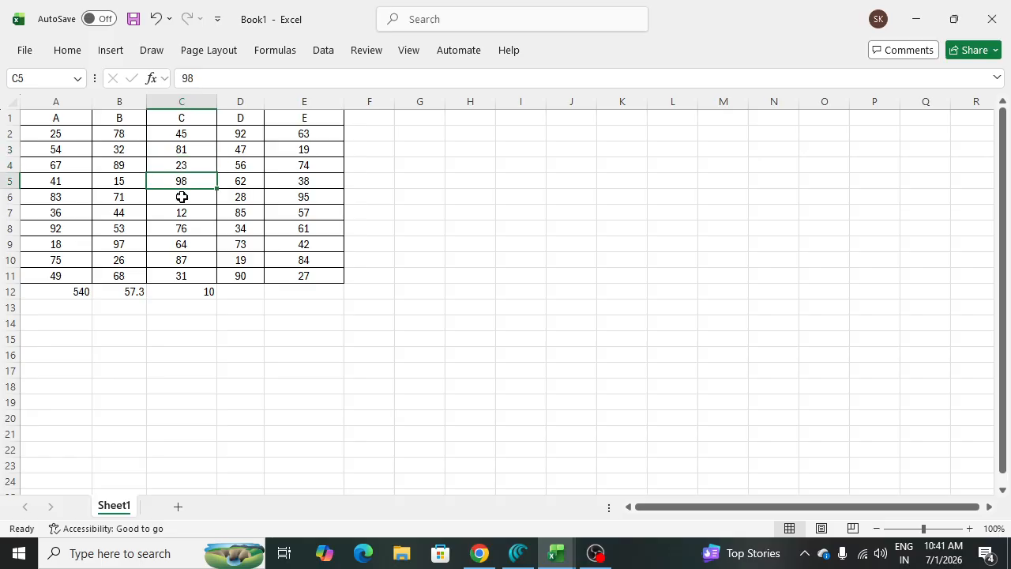
click(181, 197)
click(185, 211)
click(187, 226)
click(183, 246)
click(183, 262)
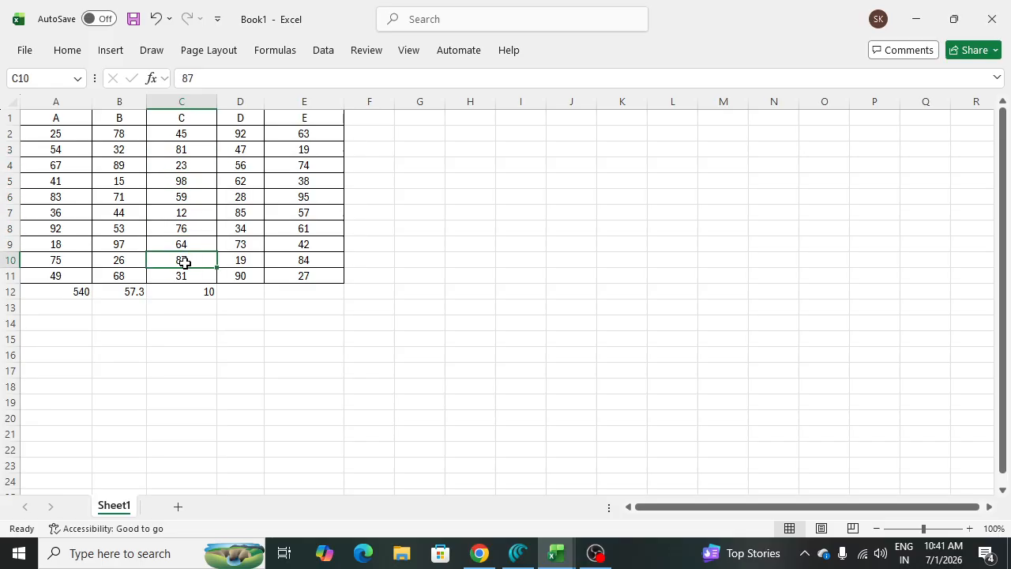
click(184, 276)
click(247, 130)
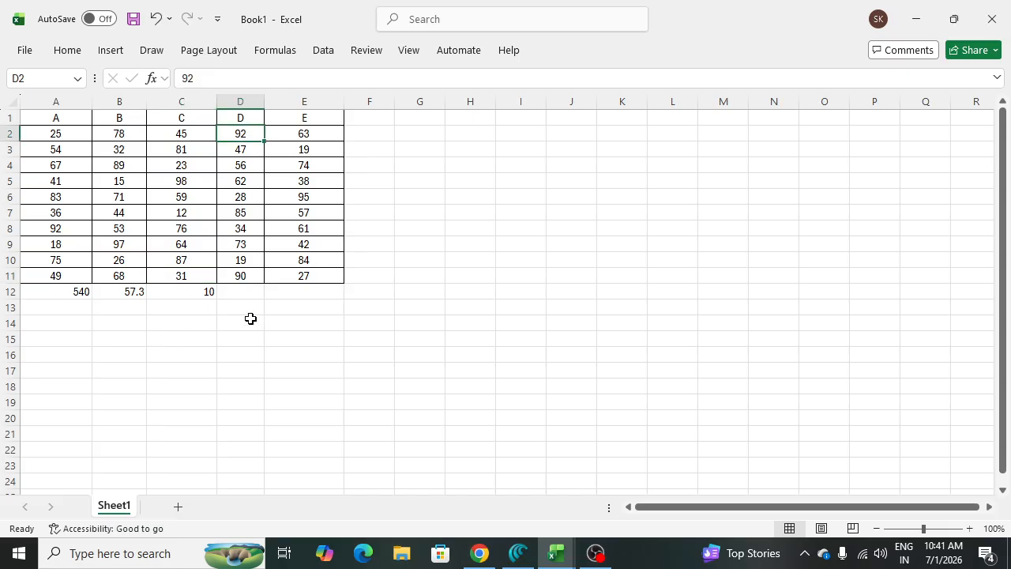
click(239, 294)
drag(184, 134, 188, 278)
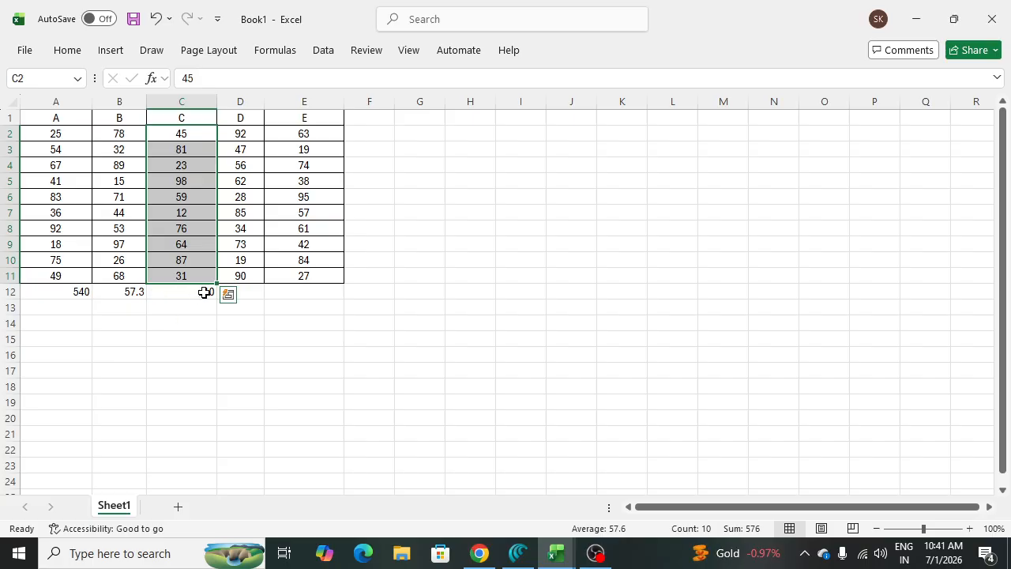
Insert the AutoSum Max function in cell D12 over the range D2:D11 and compare it with the column's values.
click(246, 292)
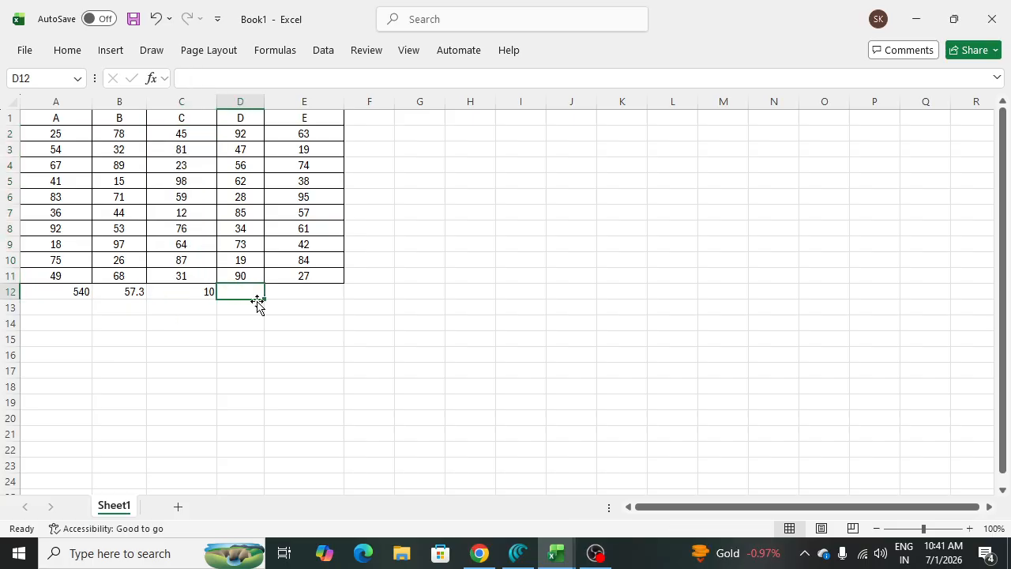
click(275, 50)
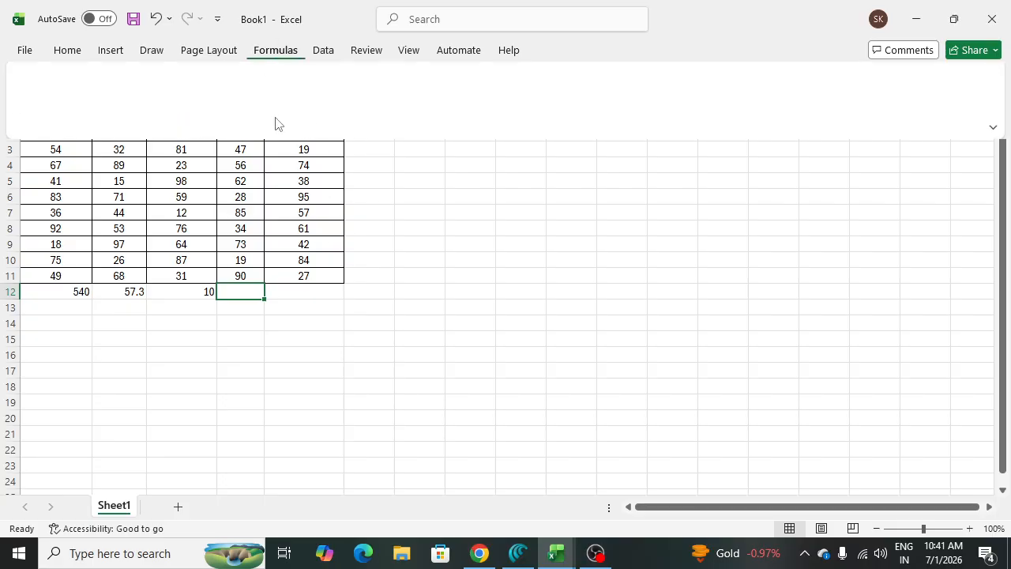
click(89, 115)
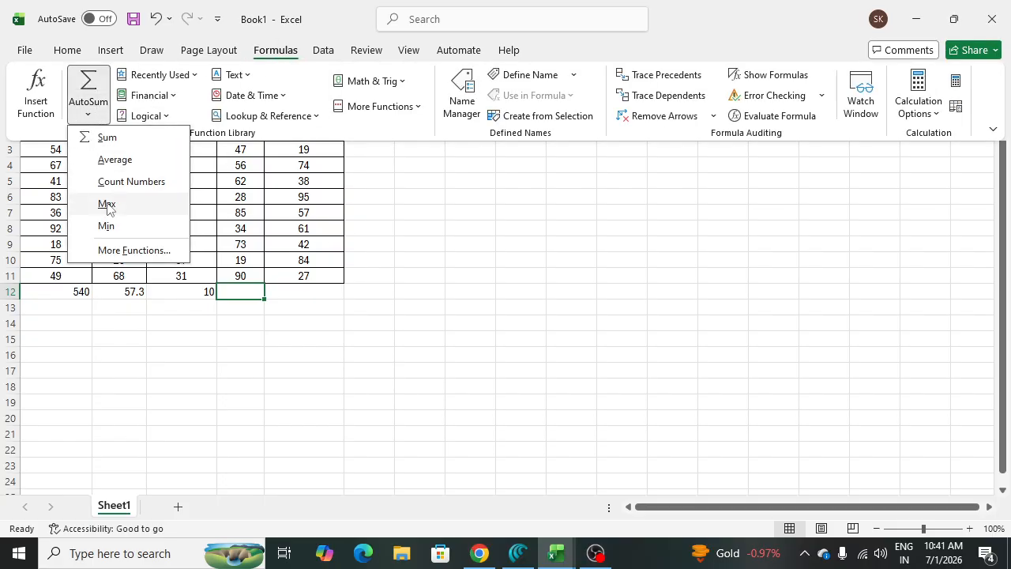
click(107, 203)
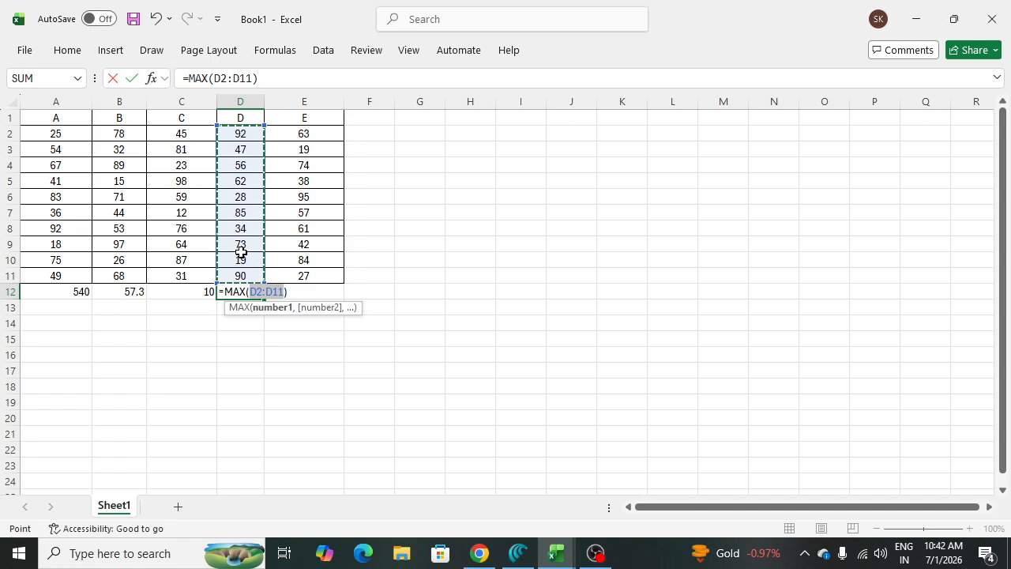
key(Return)
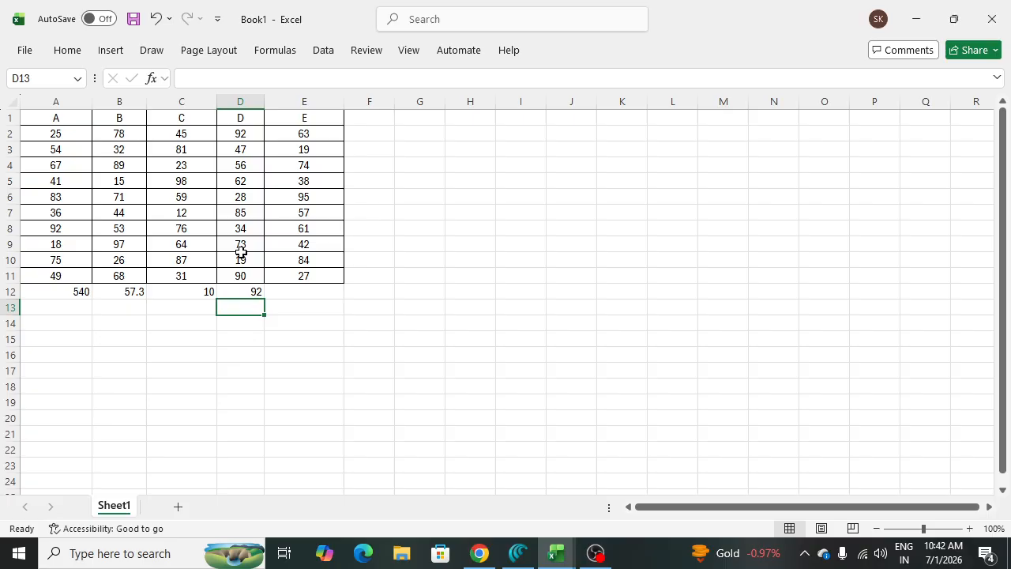
drag(242, 137, 234, 276)
click(252, 294)
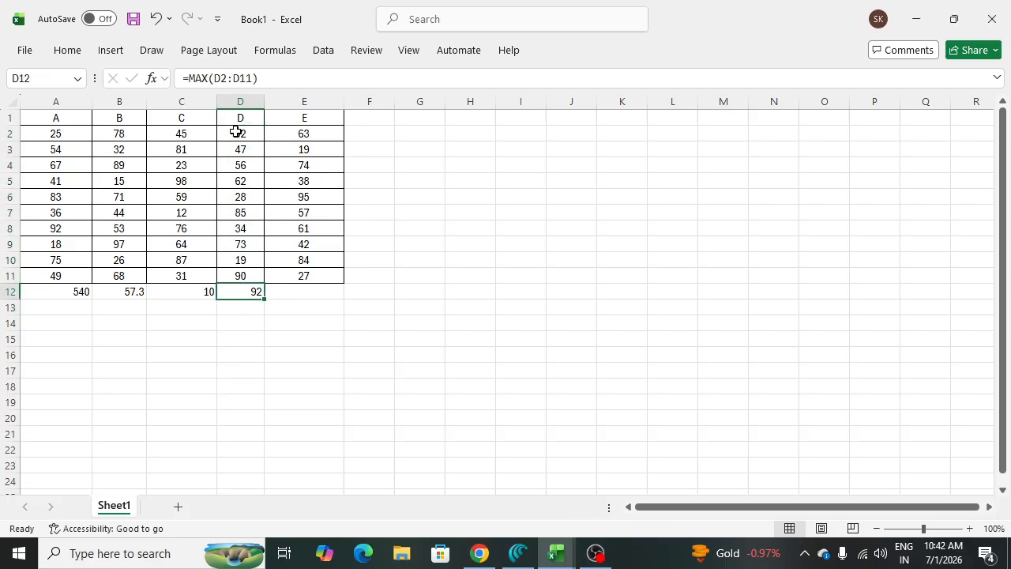
drag(235, 131, 227, 275)
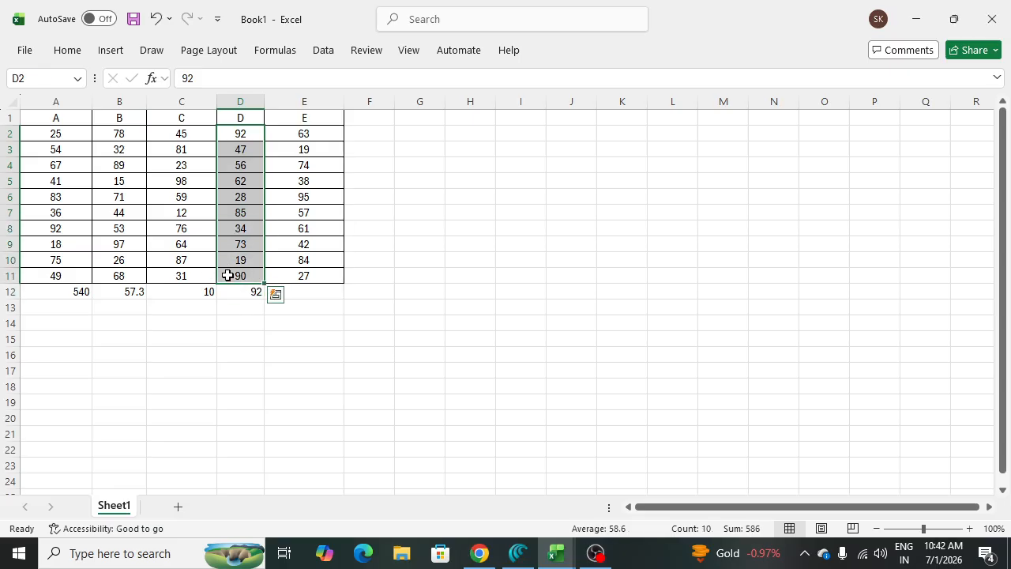
Insert the AutoSum Min function in cell E12 over the range E2:E11.
click(296, 291)
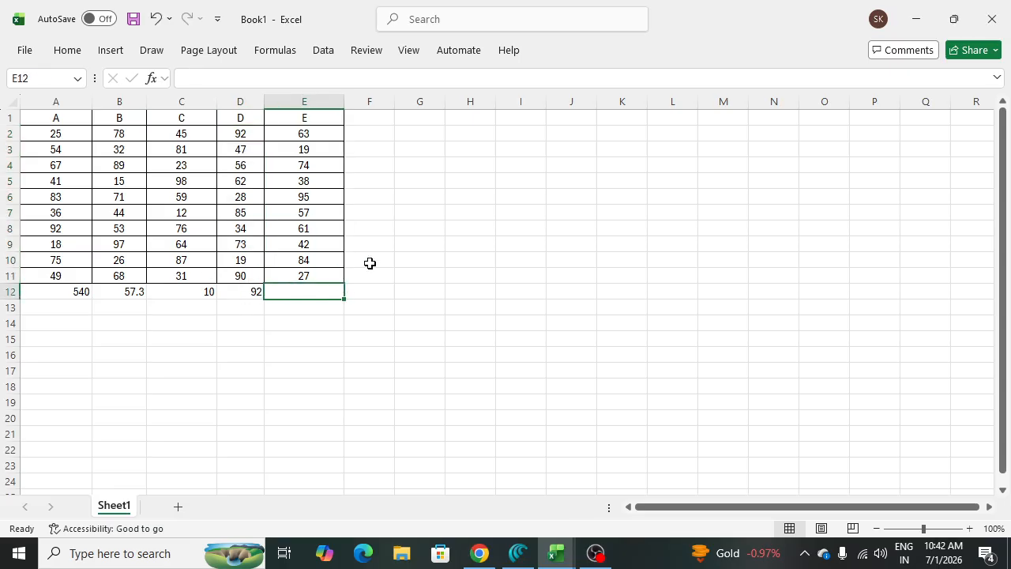
click(76, 49)
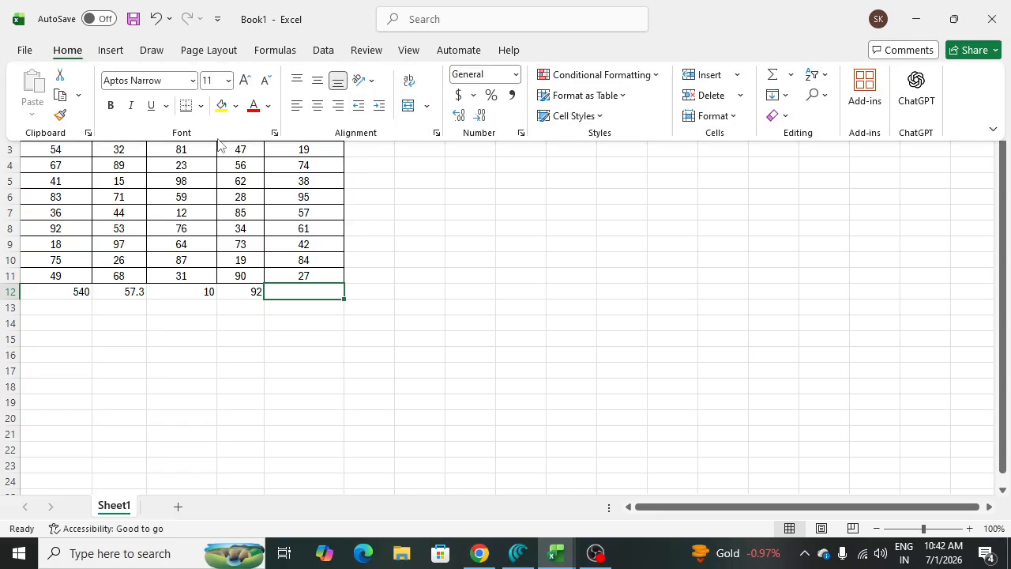
click(278, 52)
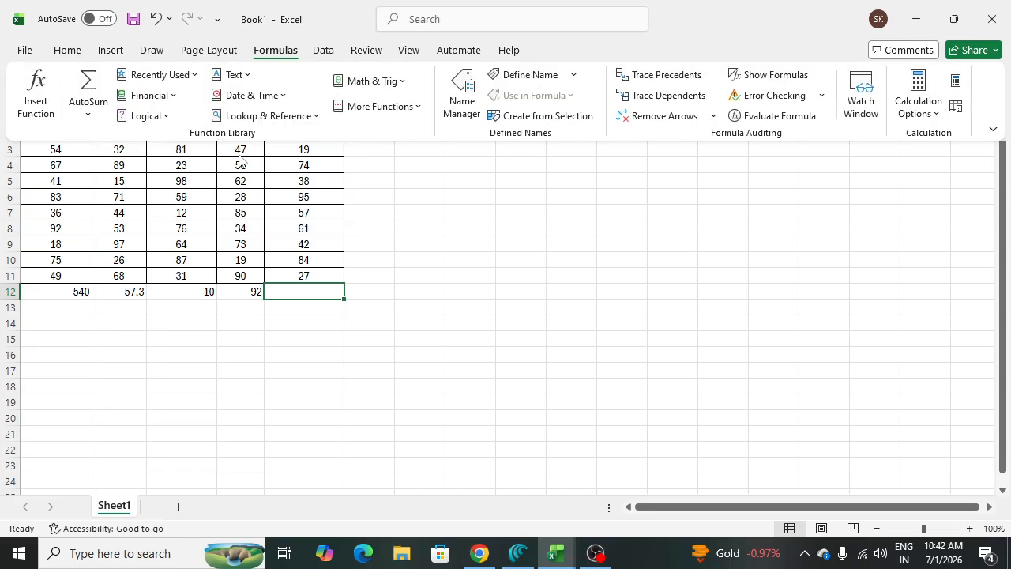
click(88, 114)
click(106, 226)
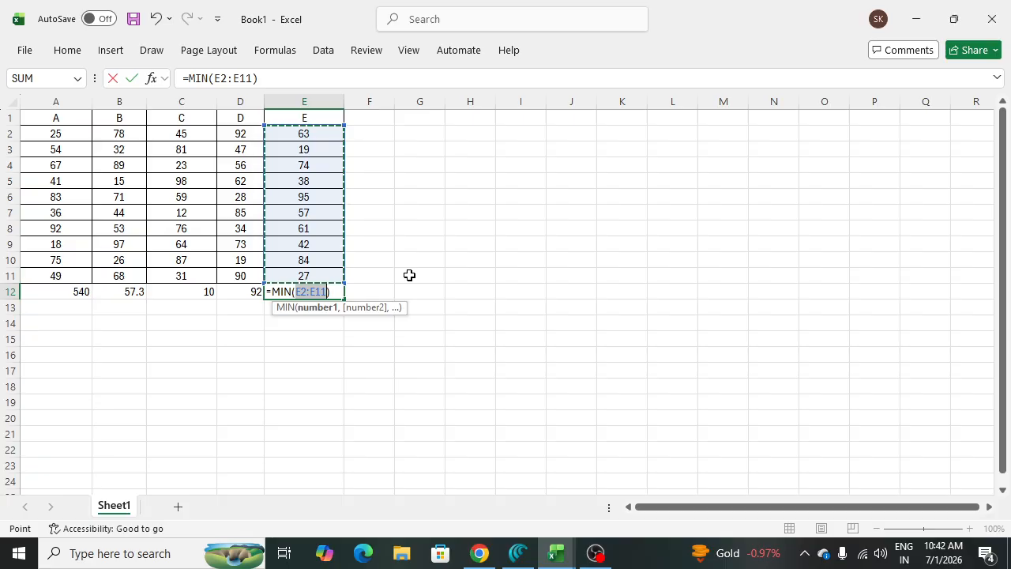
key(Return)
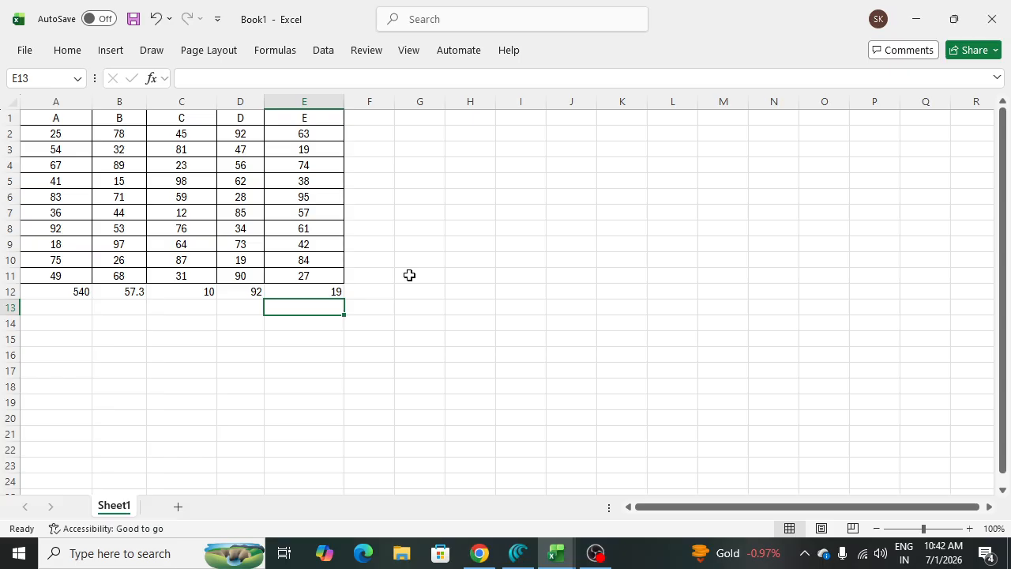
Review the row 12 formulas and compare the ranges B2:B11 and A2:A11 with their results.
click(255, 291)
click(318, 294)
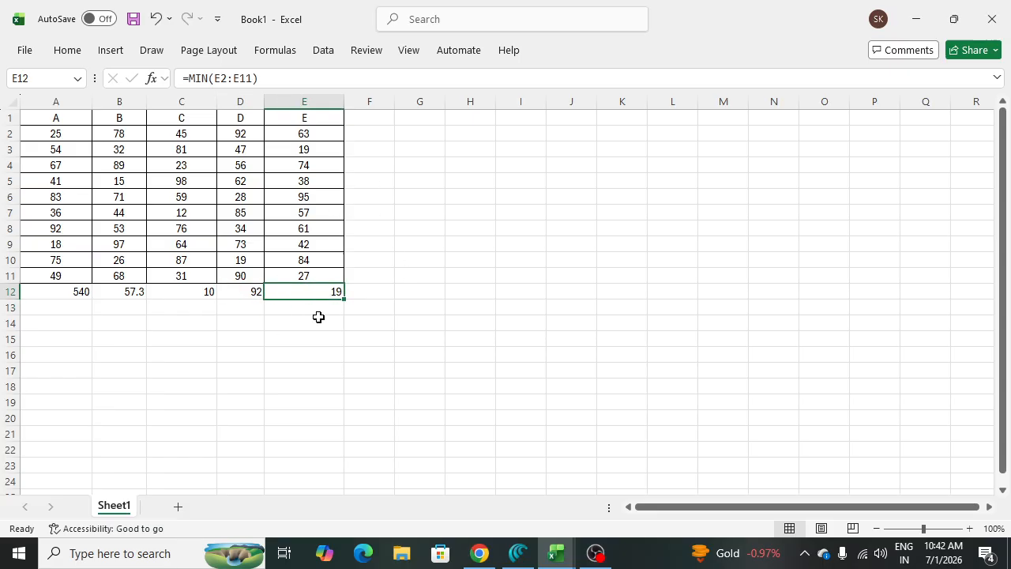
click(133, 292)
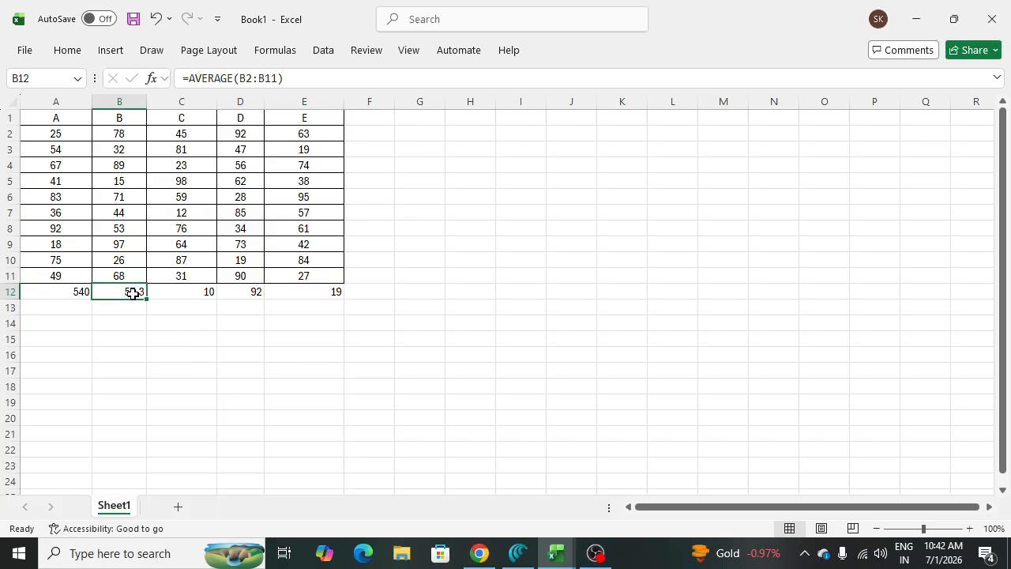
drag(127, 142, 127, 272)
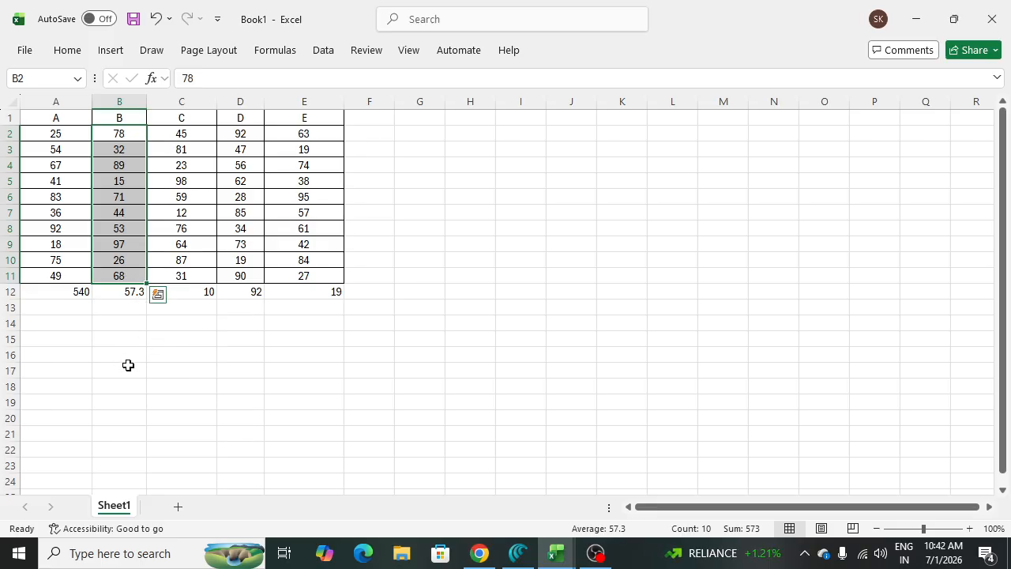
click(139, 332)
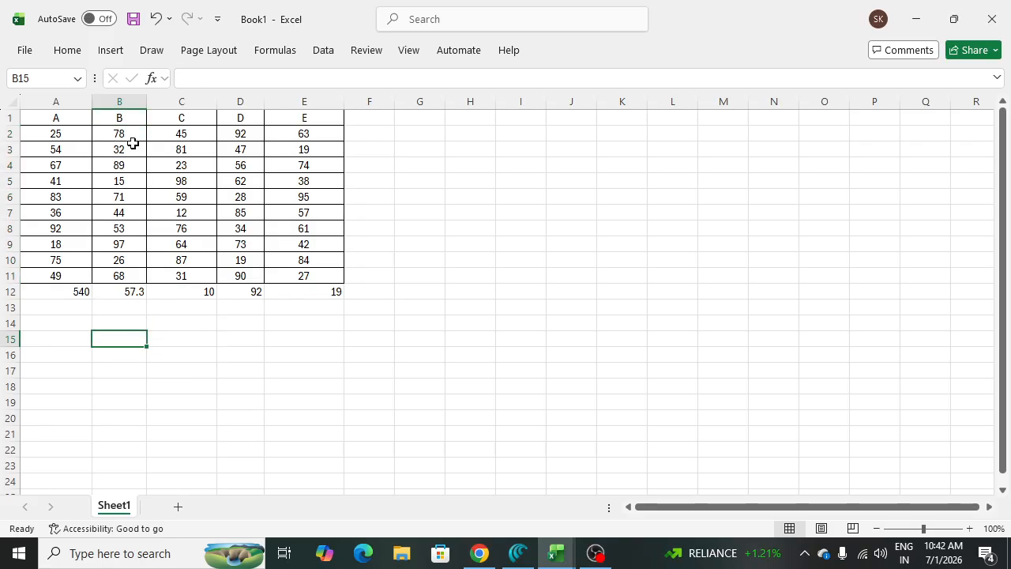
drag(69, 127, 82, 276)
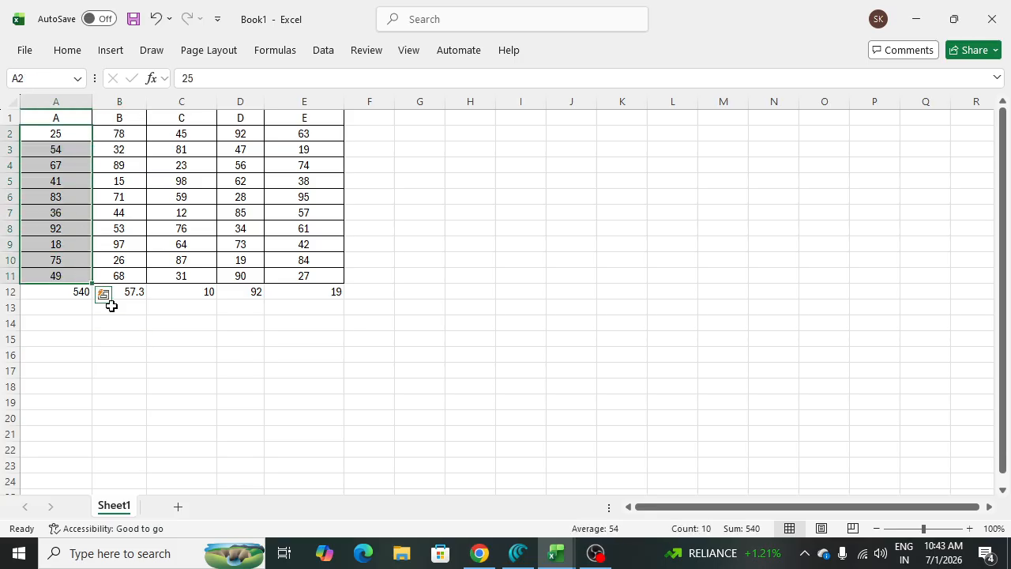
click(259, 260)
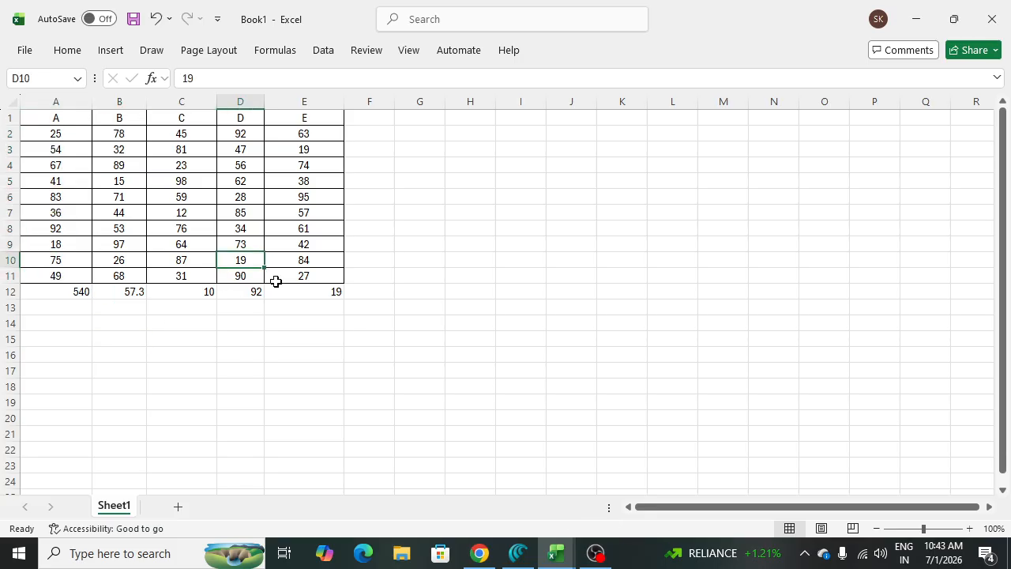
click(595, 555)
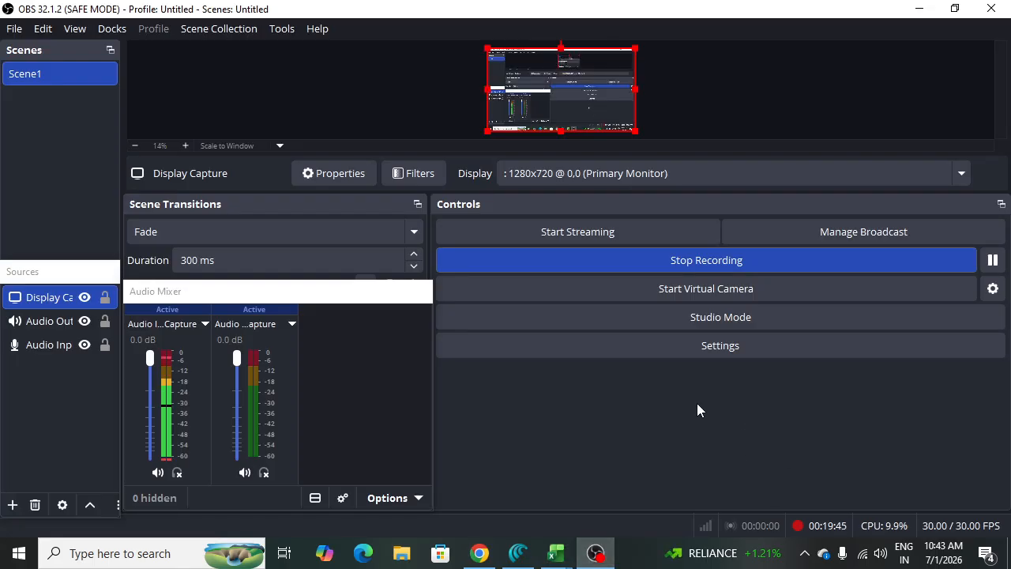
click(902, 13)
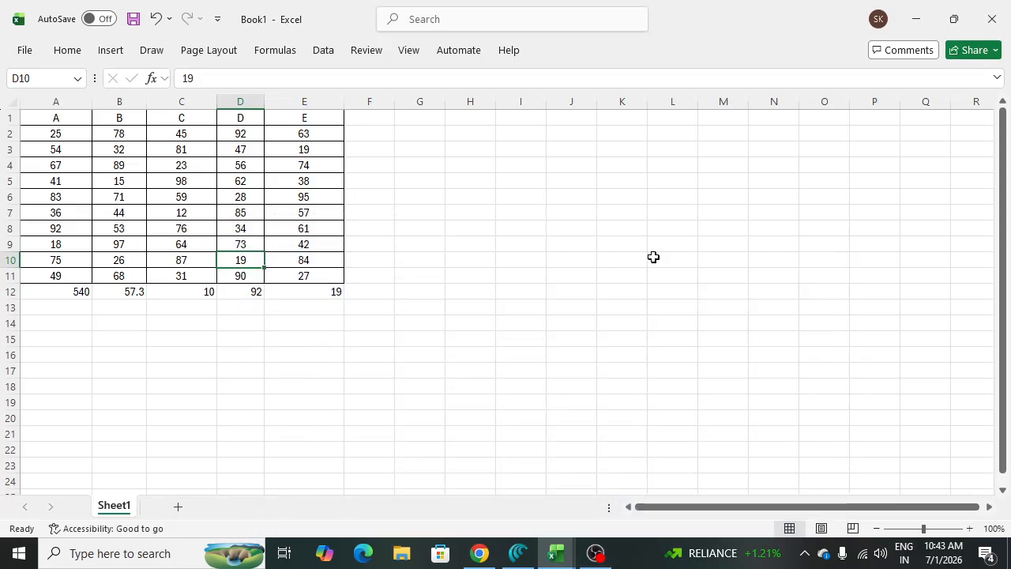
click(438, 207)
click(287, 208)
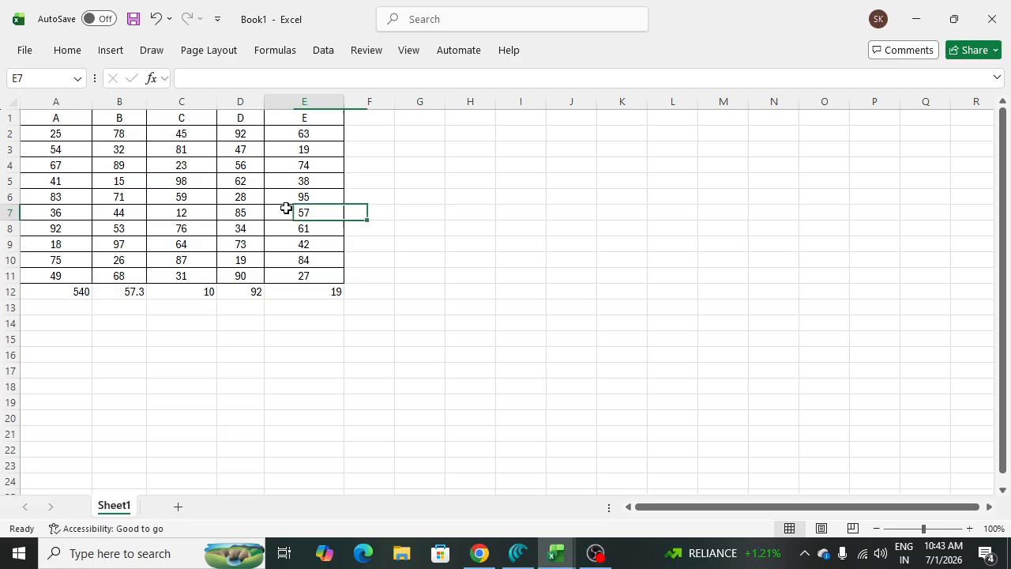
Center the contents of A1:E12 and apply all borders to the range, including the result row.
click(73, 114)
key(shift+Right)
key(shift+Right)
key(shift+Right)
key(shift+Right)
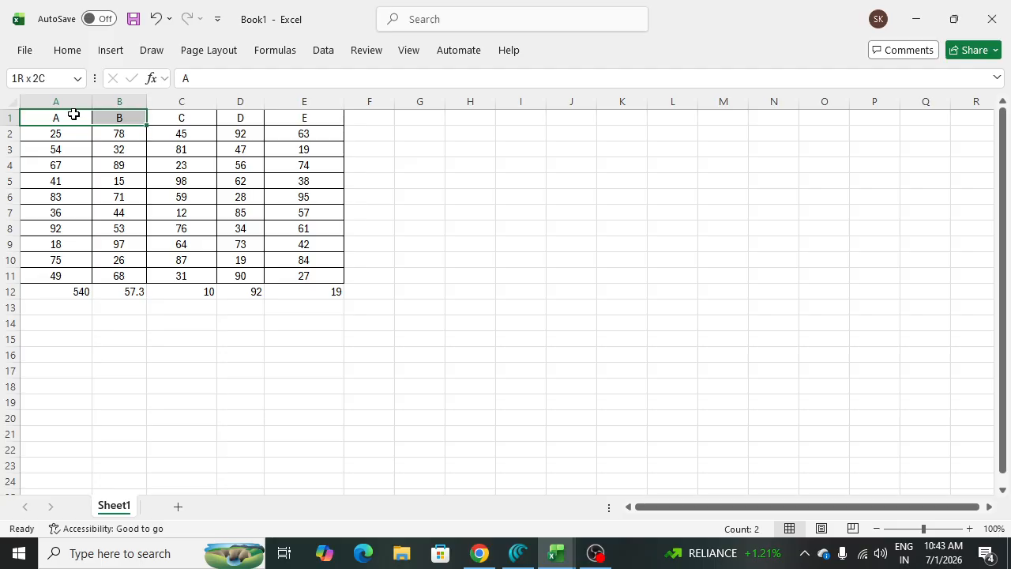
key(ctrl+shift+Down)
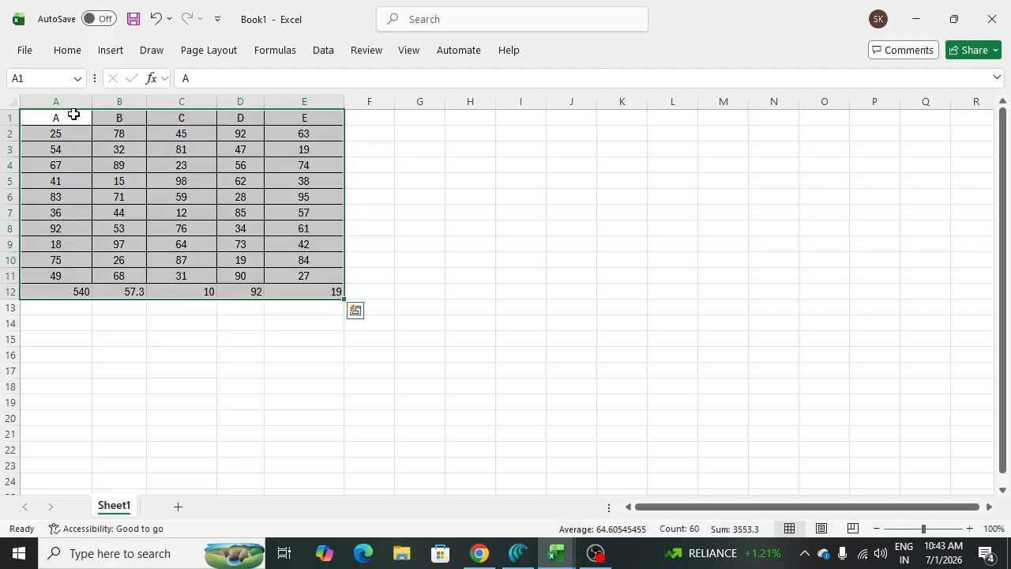
key(alt)
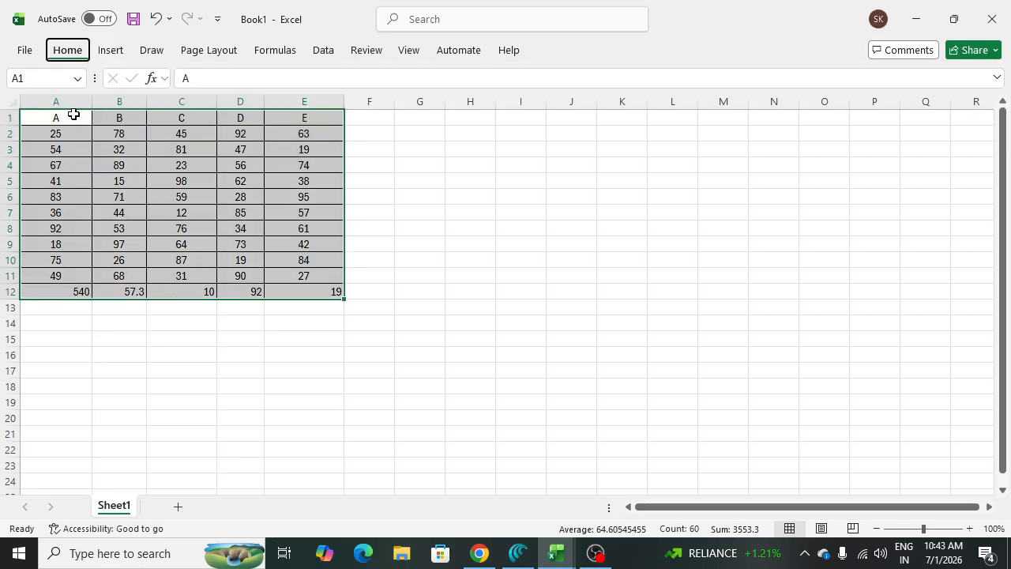
key(h)
key(a)
key(c)
key(alt)
key(ctrl+z)
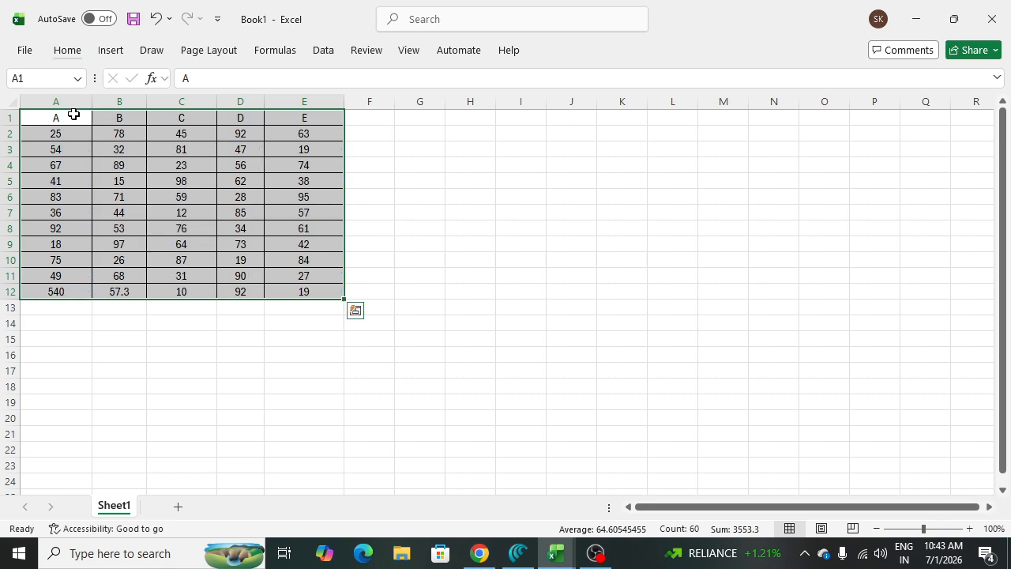
click(225, 165)
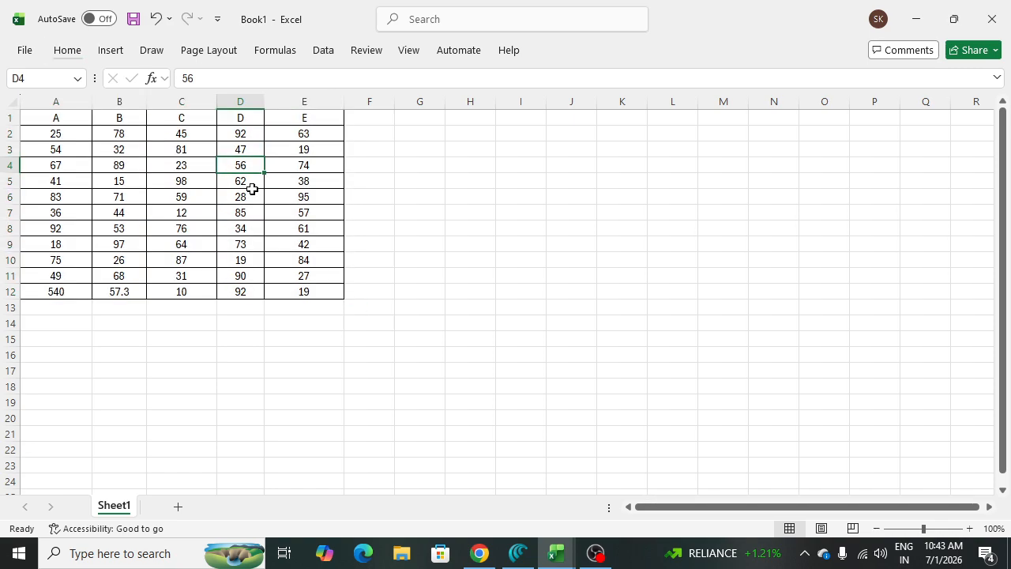